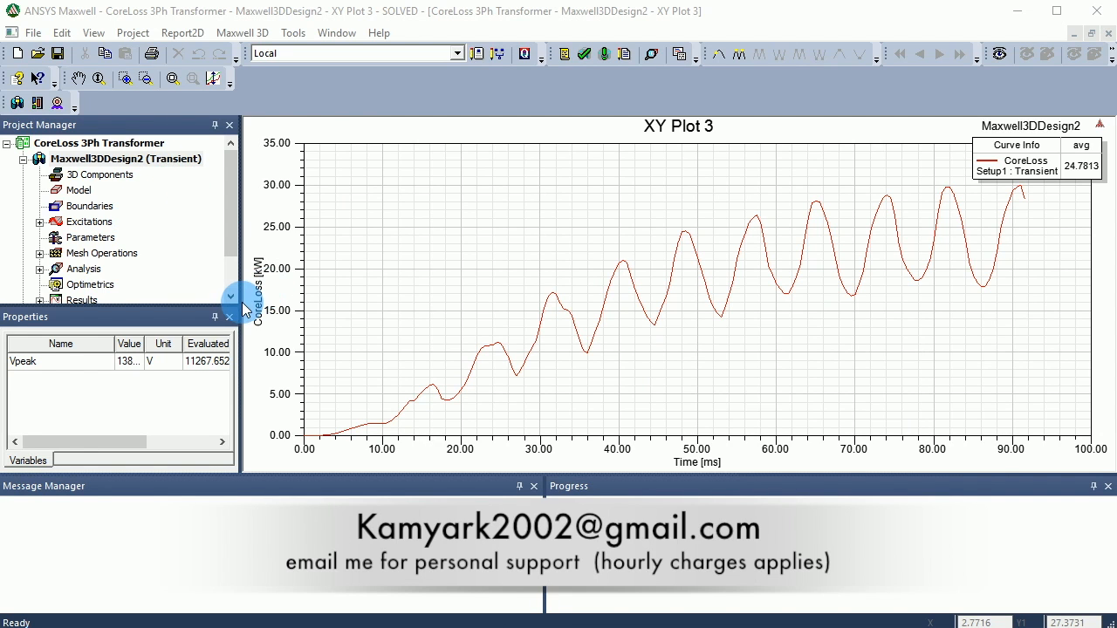
Review the winding-current plot XY Plot 1 and the core-loss plot XY Plot 3 in the 3D design's results.
{"action": "left_click_drag", "start_coordinate": [234, 216], "coordinate": [241, 247]}
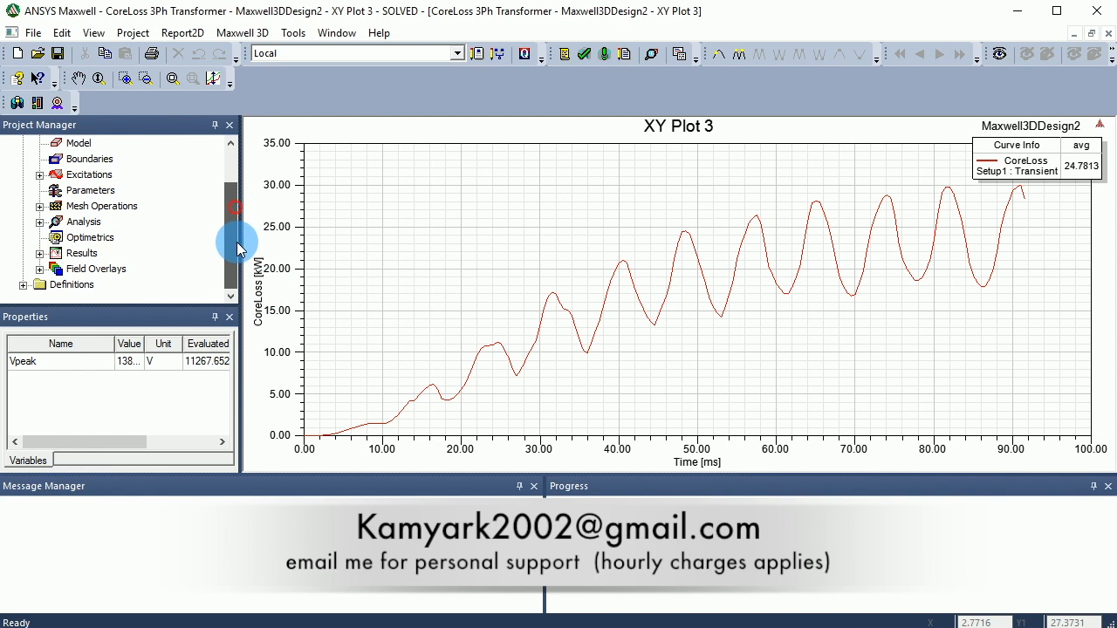
{"action": "left_click", "coordinate": [38, 252]}
{"action": "left_click", "coordinate": [101, 253]}
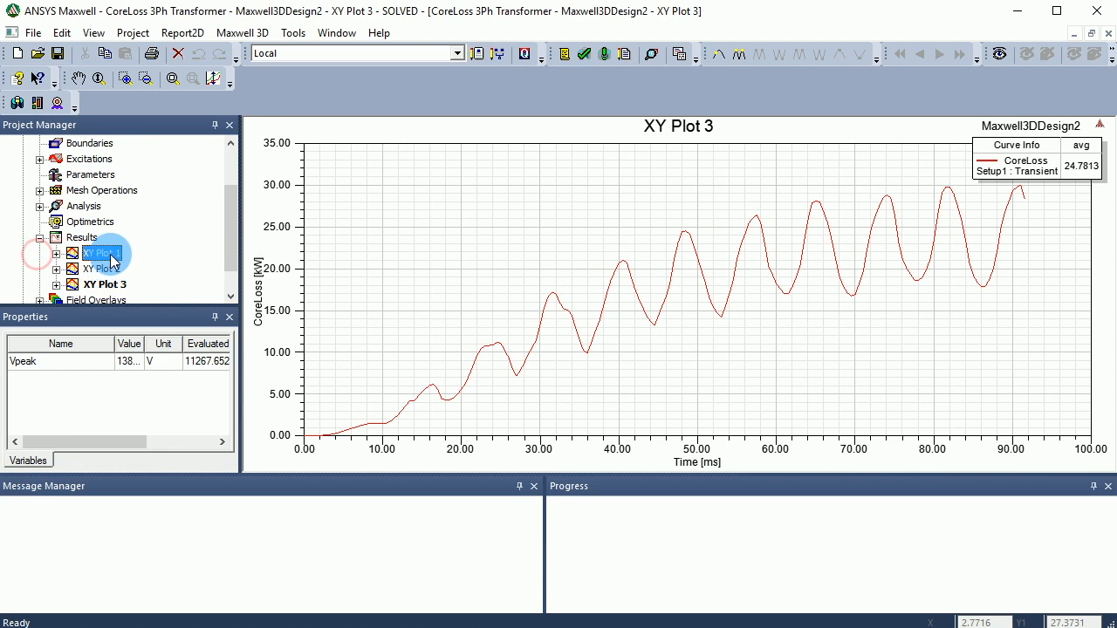
{"action": "left_click", "coordinate": [113, 256]}
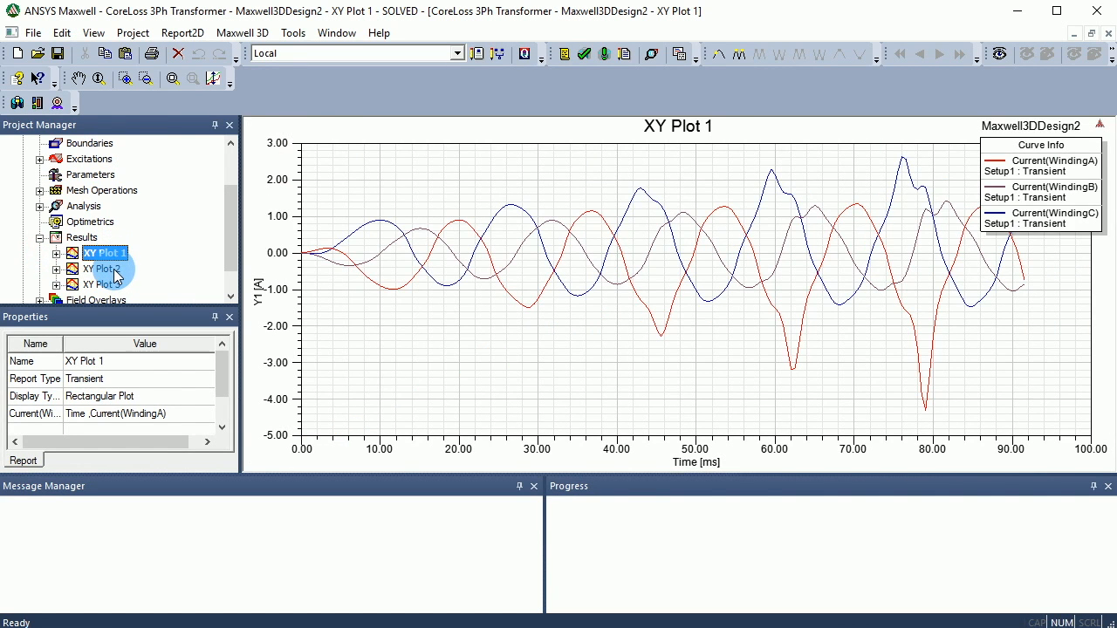
{"action": "left_click", "coordinate": [114, 270]}
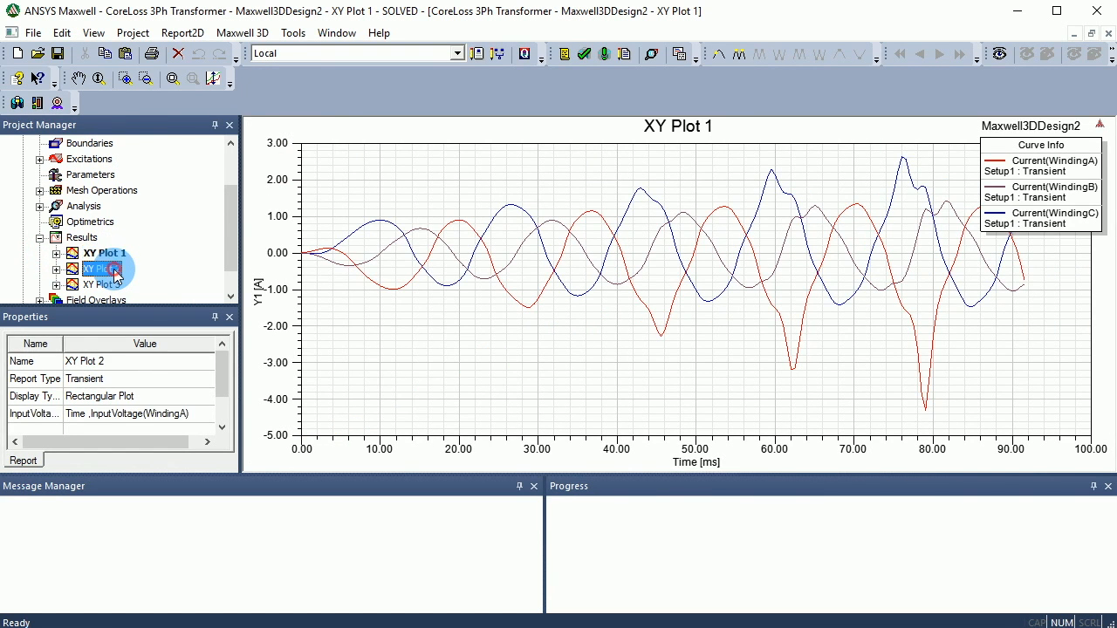
{"action": "left_click", "coordinate": [110, 287]}
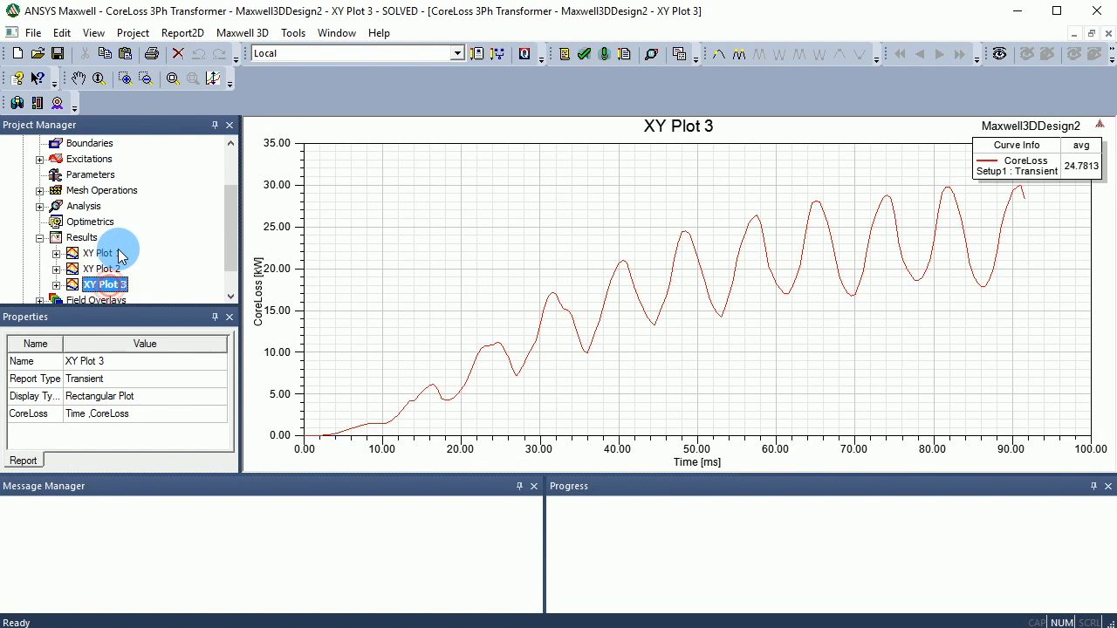
Create a 2D design from Maxwell3DDesign2 using the Global coordinate system, ZX section plane and XY geometry mode.
{"action": "scroll", "coordinate": [113, 253], "scroll_direction": "up", "scroll_amount": 3}
{"action": "left_click", "coordinate": [95, 159]}
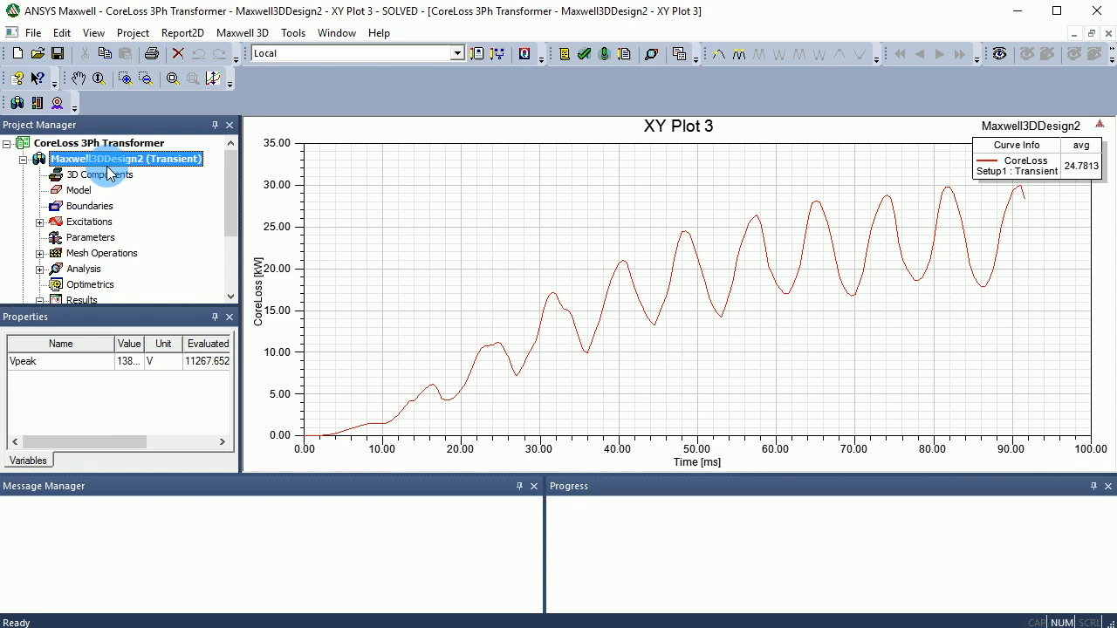
{"action": "right_click", "coordinate": [112, 158]}
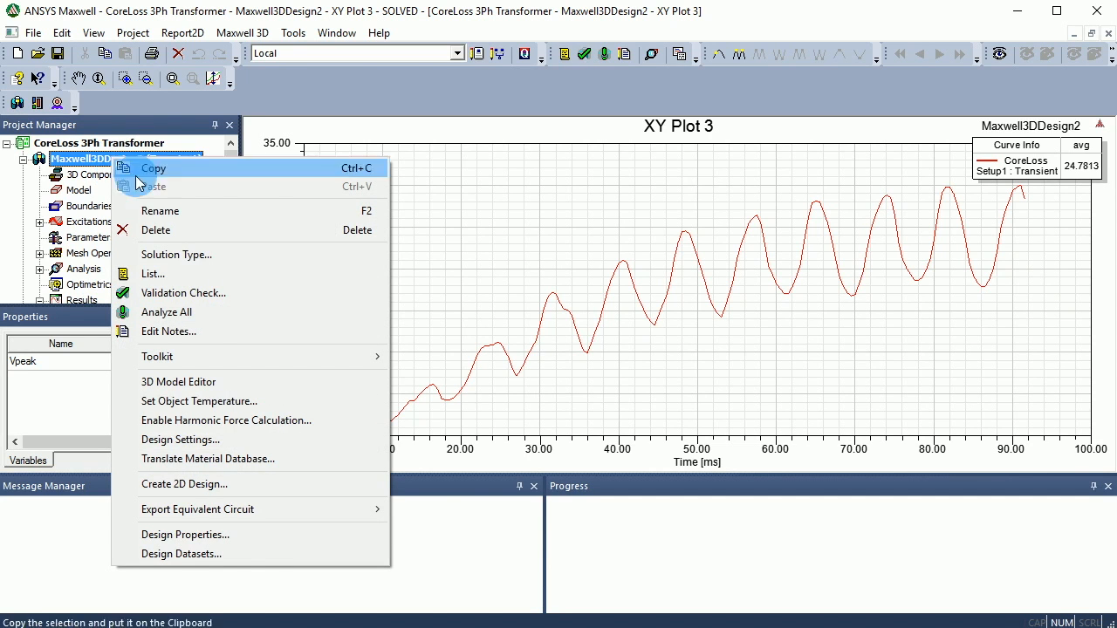
{"action": "left_click", "coordinate": [245, 484]}
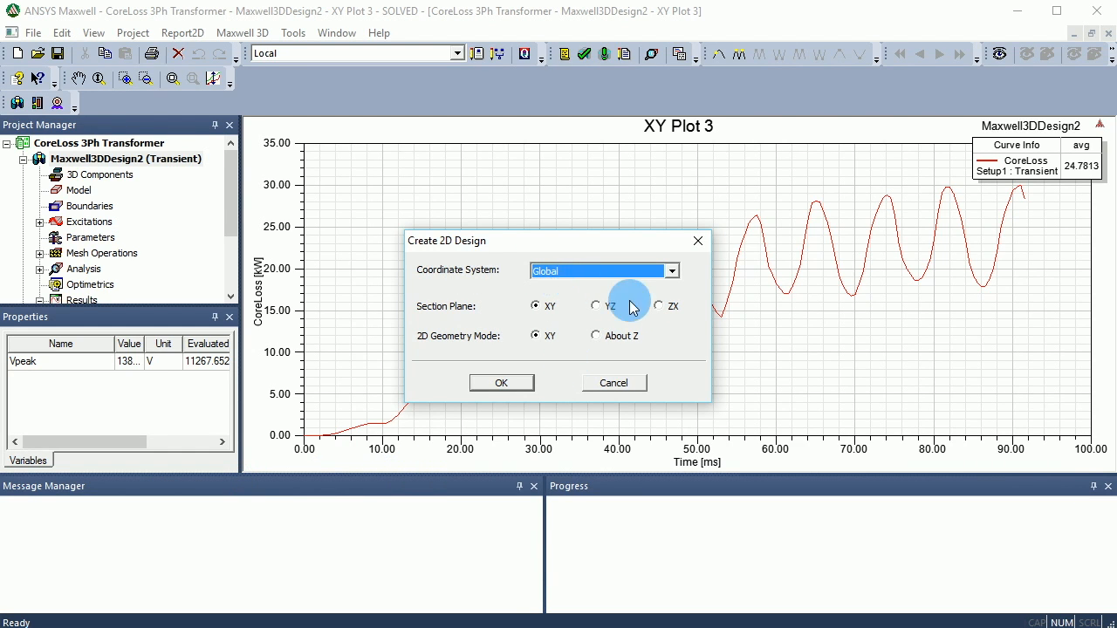
{"action": "left_click", "coordinate": [659, 307]}
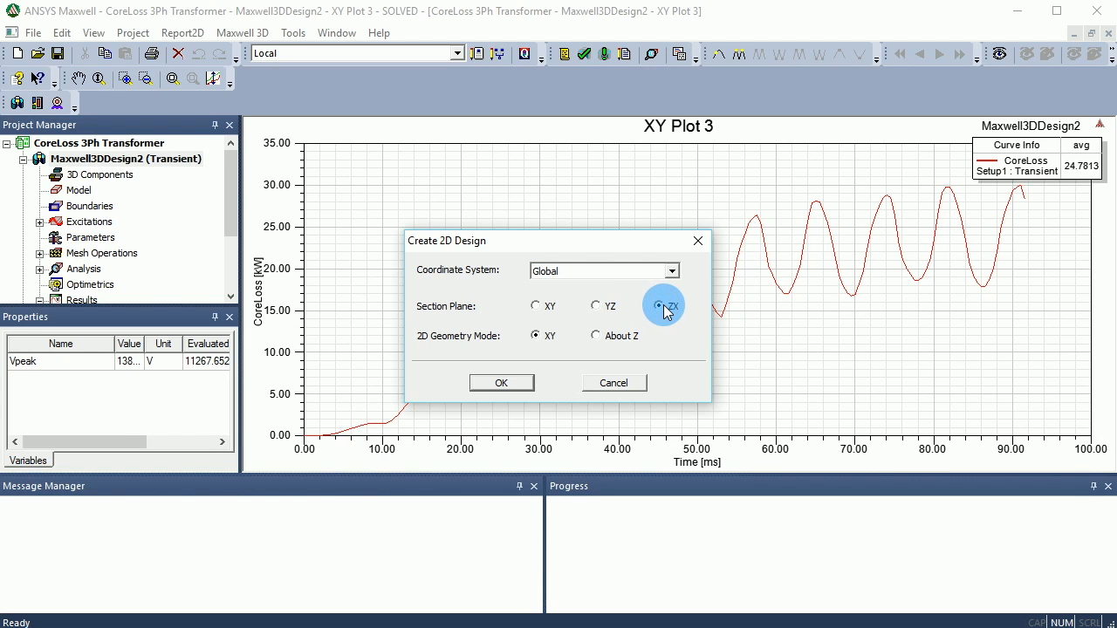
{"action": "left_click", "coordinate": [501, 384]}
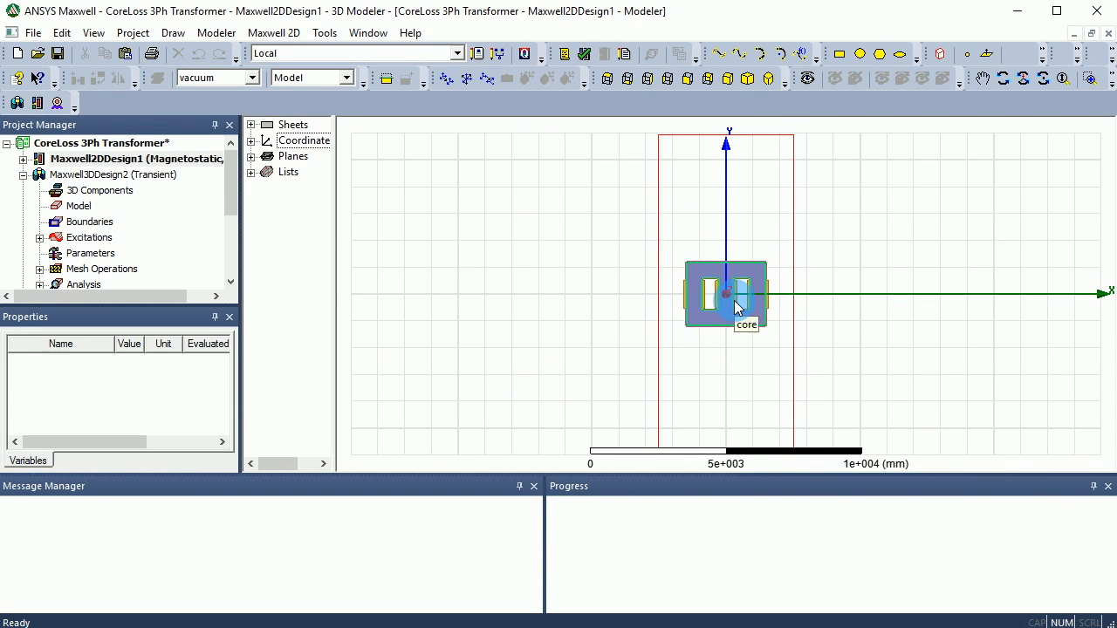
Set the solution type of the new 2D design to magnetic Transient with Cartesian, XY geometry.
{"action": "scroll", "coordinate": [741, 302], "scroll_direction": "up", "scroll_amount": 4}
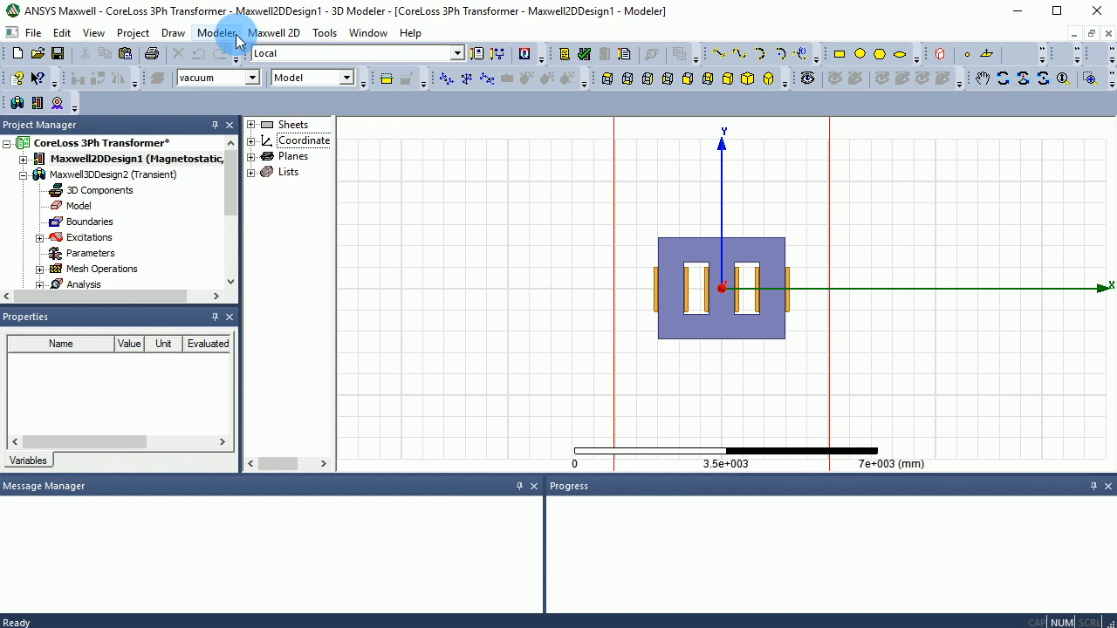
{"action": "left_click", "coordinate": [279, 39]}
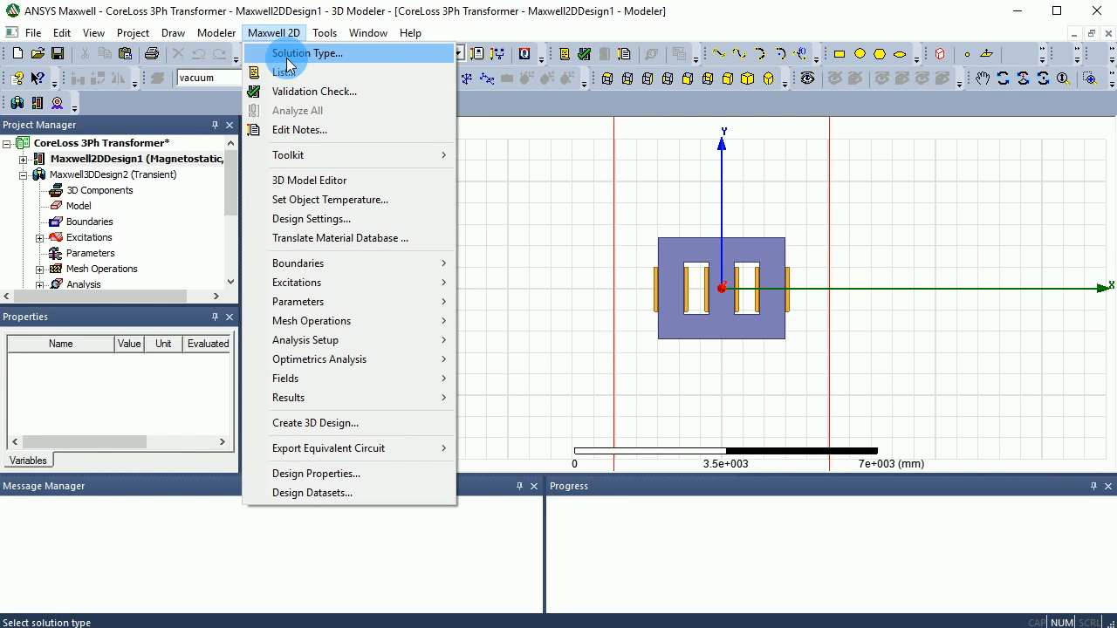
{"action": "left_click", "coordinate": [288, 59]}
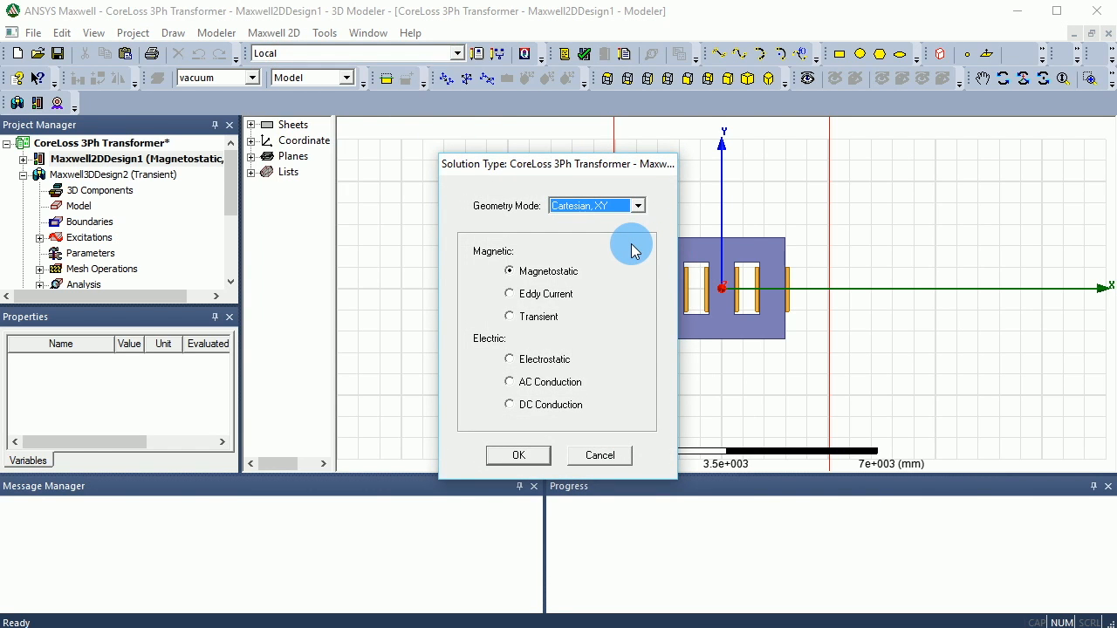
{"action": "left_click", "coordinate": [541, 320]}
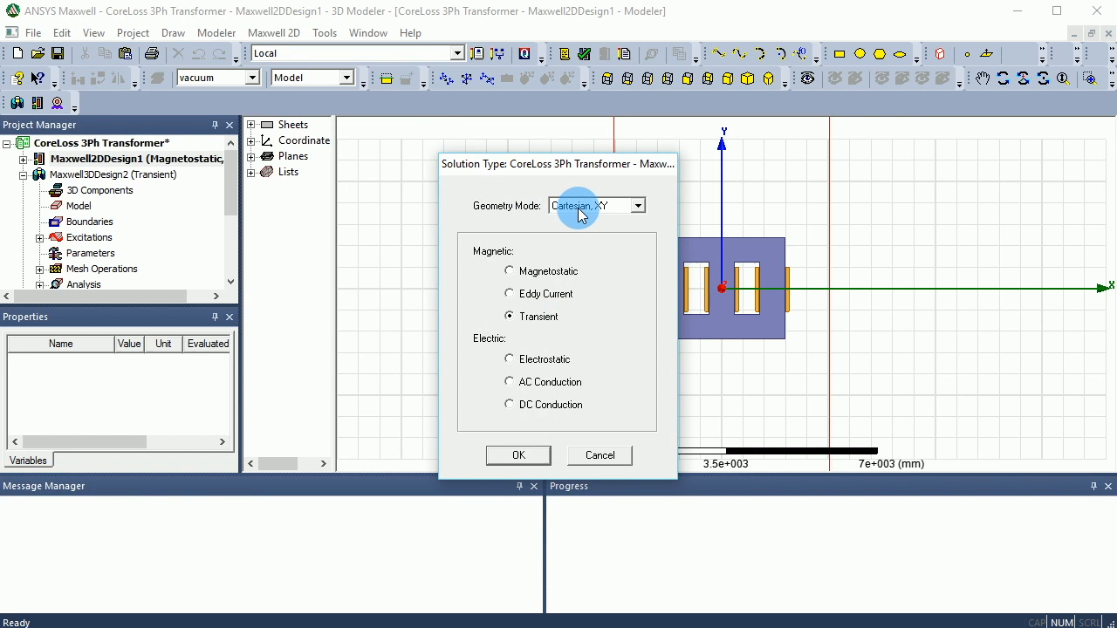
{"action": "left_click", "coordinate": [510, 456]}
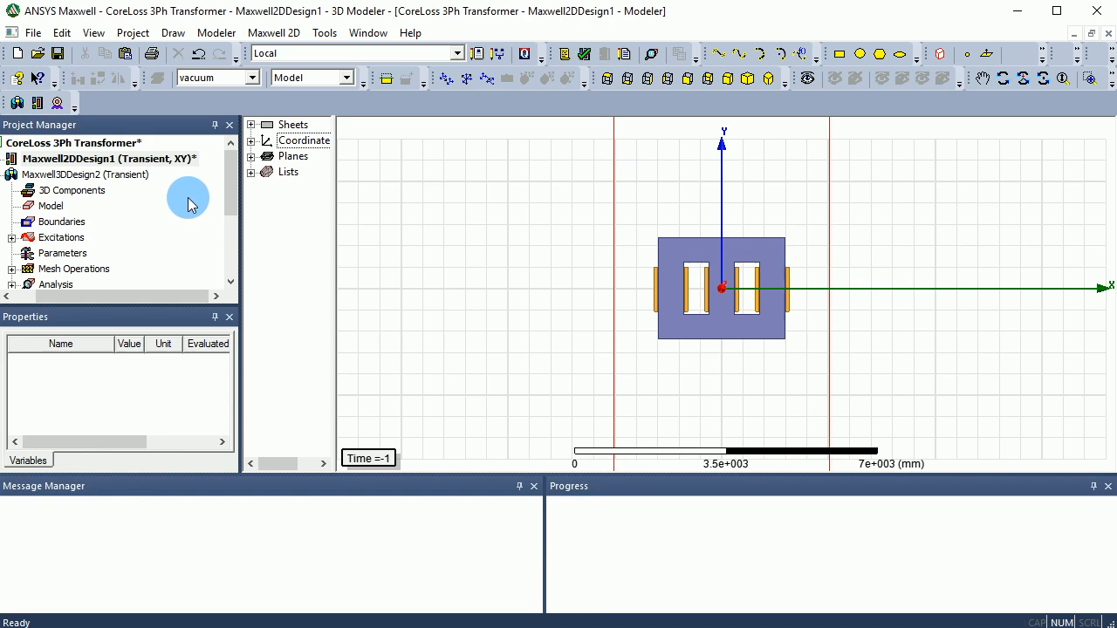
Set the model depth of Maxwell2DDesign1 to 456 mm.
{"action": "right_click", "coordinate": [91, 166]}
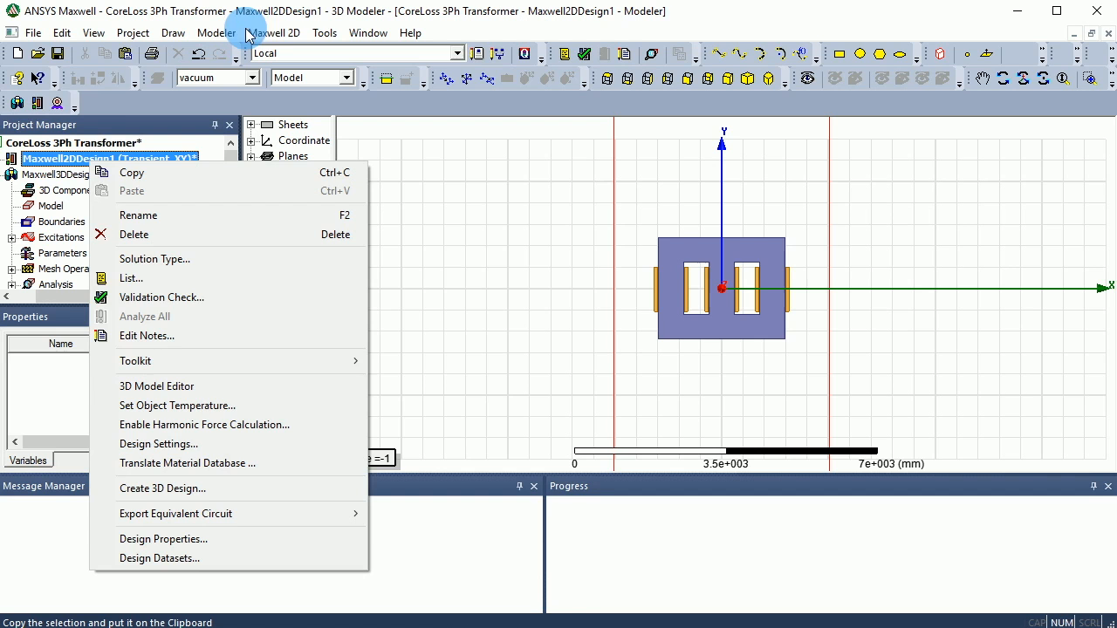
{"action": "left_click", "coordinate": [278, 33]}
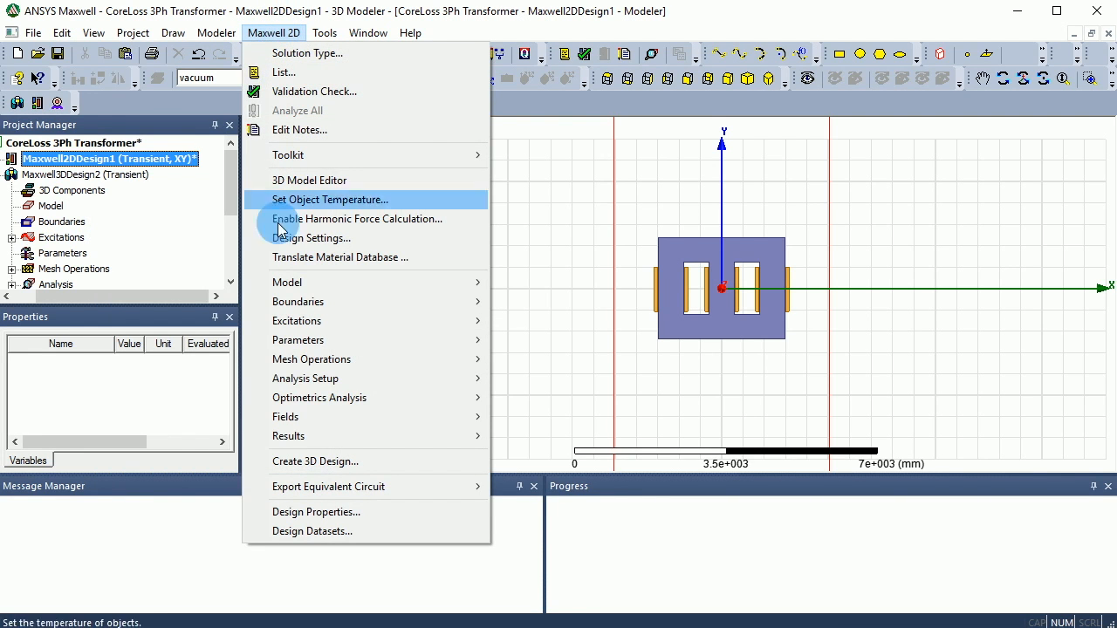
{"action": "mouse_move", "coordinate": [276, 283]}
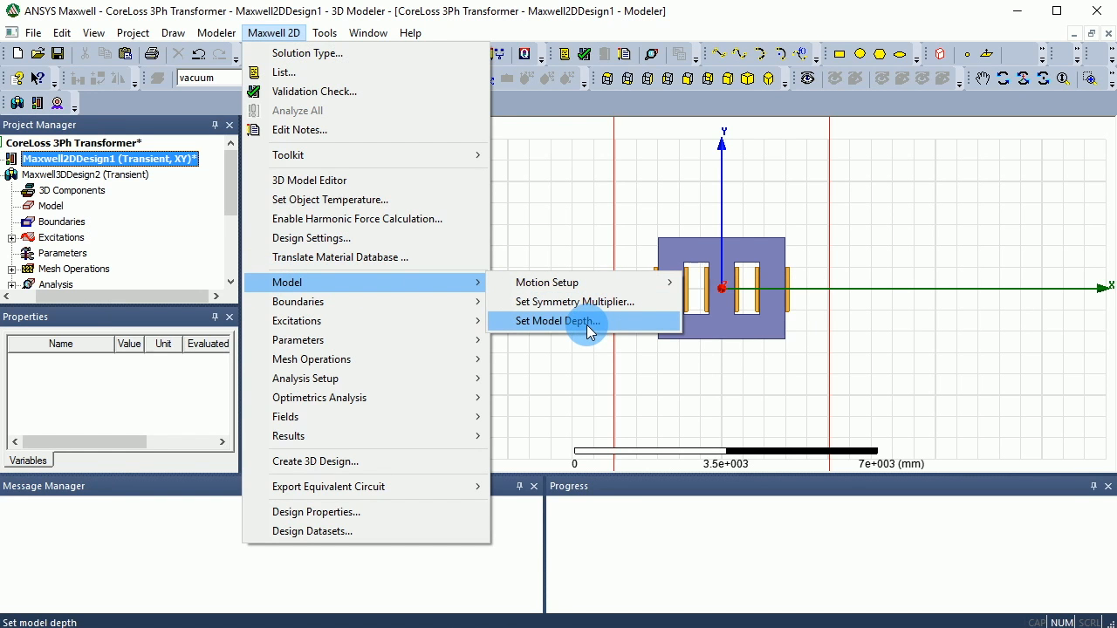
{"action": "left_click", "coordinate": [554, 321]}
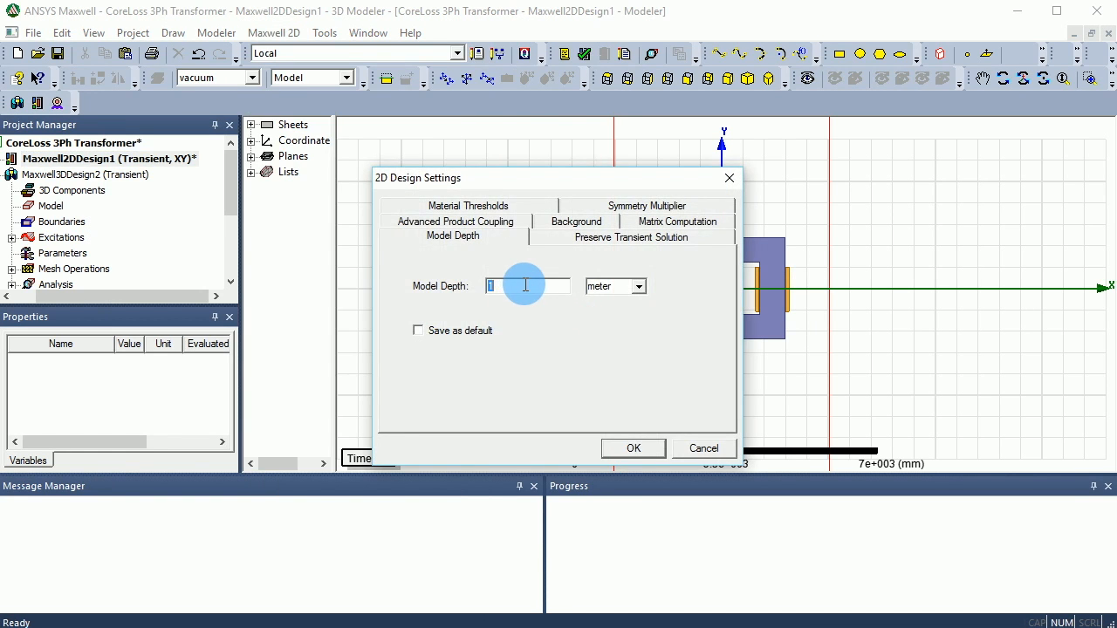
{"action": "left_click", "coordinate": [638, 286]}
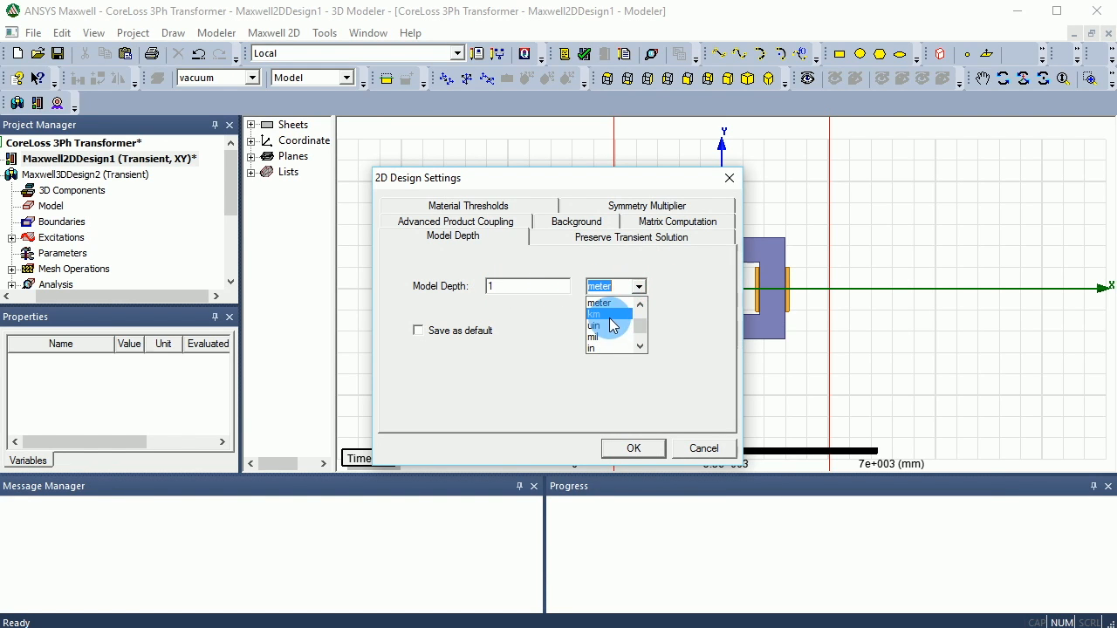
{"action": "scroll", "coordinate": [637, 324], "scroll_direction": "down", "scroll_amount": 3}
{"action": "scroll", "coordinate": [638, 324], "scroll_direction": "down", "scroll_amount": 1}
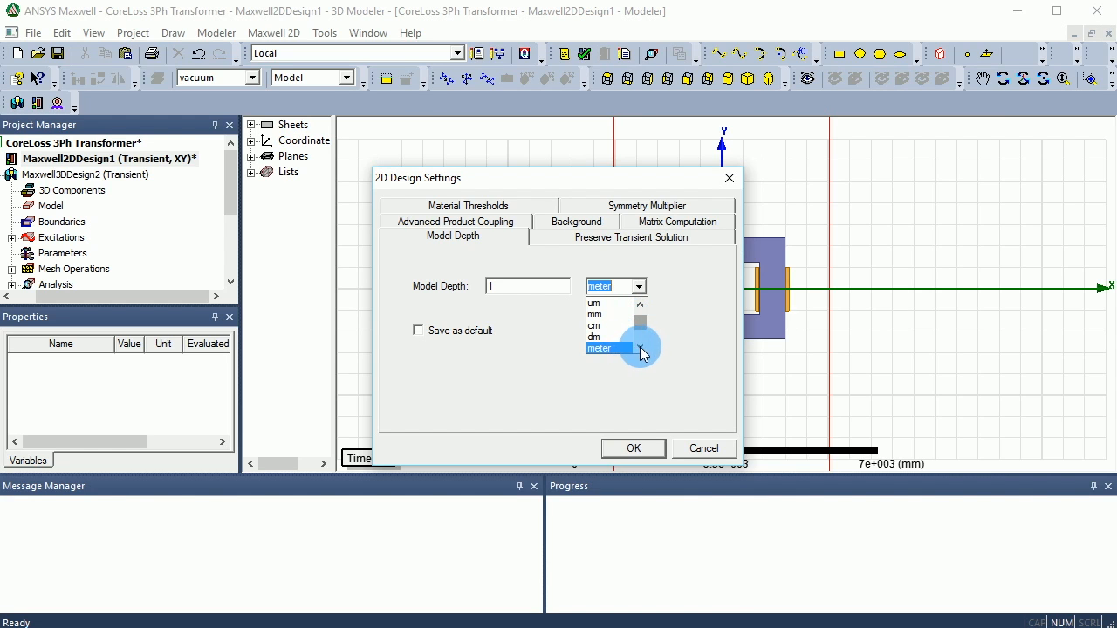
{"action": "left_click", "coordinate": [627, 317]}
{"action": "double_click", "coordinate": [546, 292]}
{"action": "type", "text": "4"}
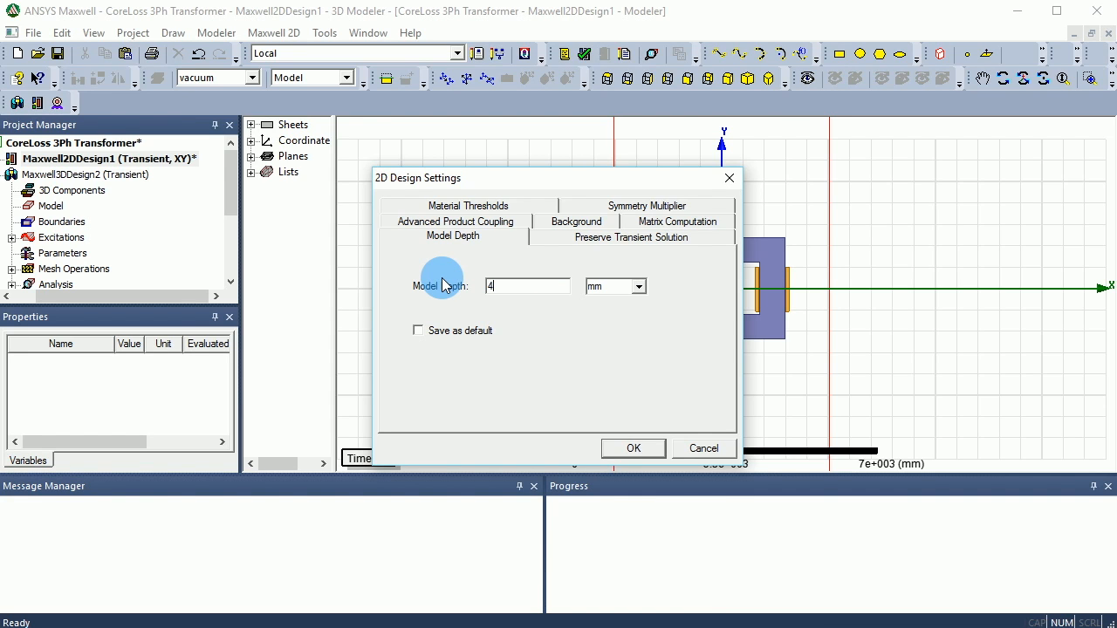
{"action": "type", "text": "56"}
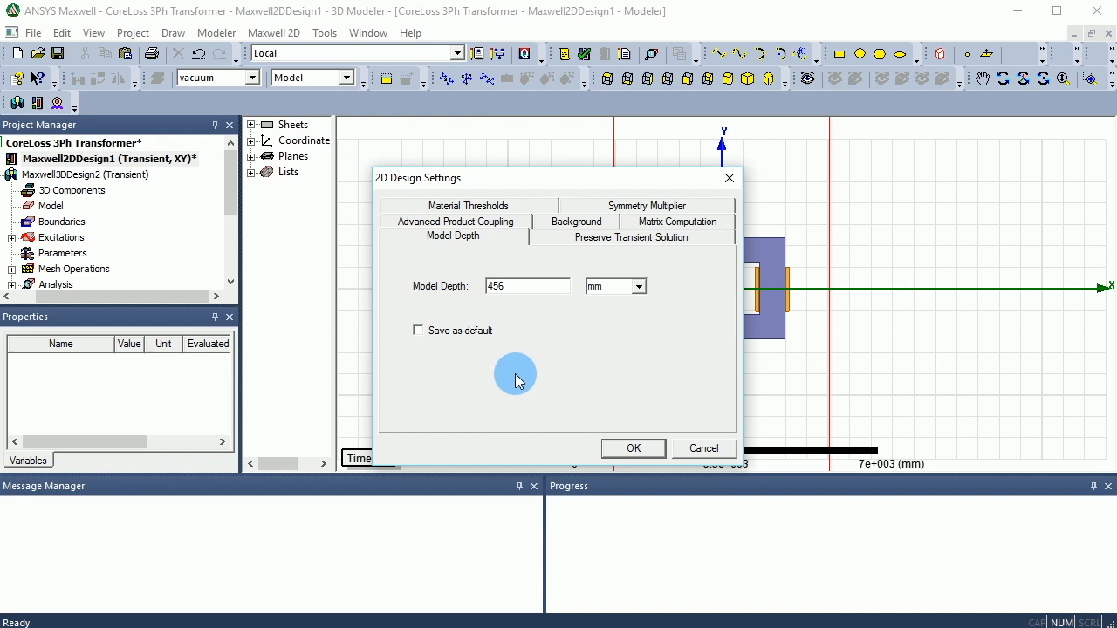
{"action": "left_click", "coordinate": [623, 453]}
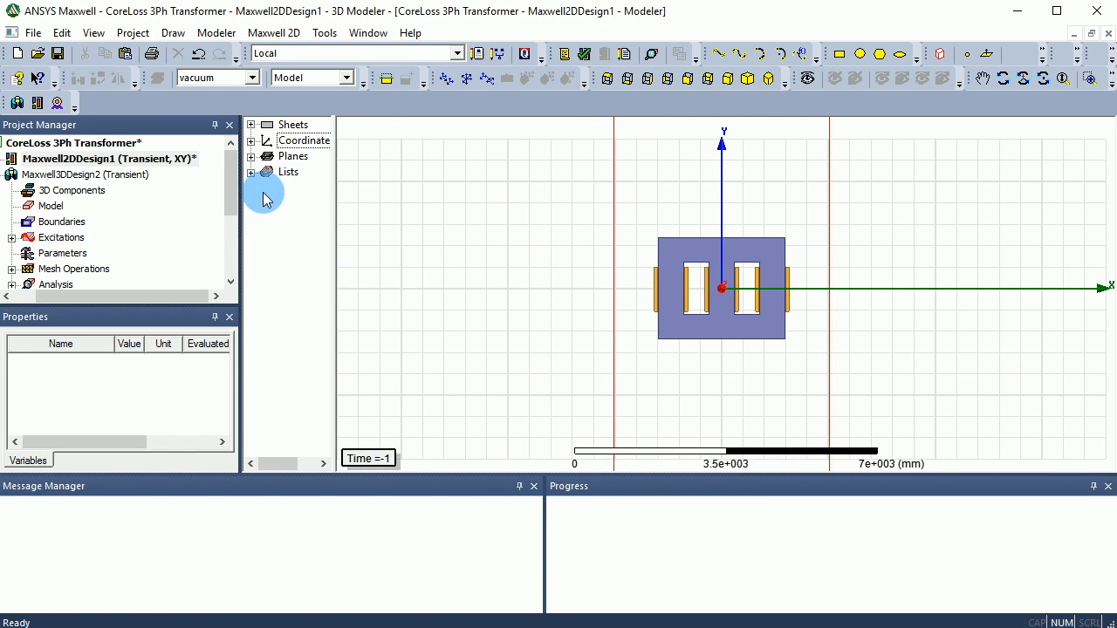
{"action": "left_click_drag", "start_coordinate": [146, 297], "coordinate": [72, 297]}
{"action": "left_click", "coordinate": [22, 159]}
{"action": "scroll", "coordinate": [114, 279], "scroll_direction": "down", "scroll_amount": 3}
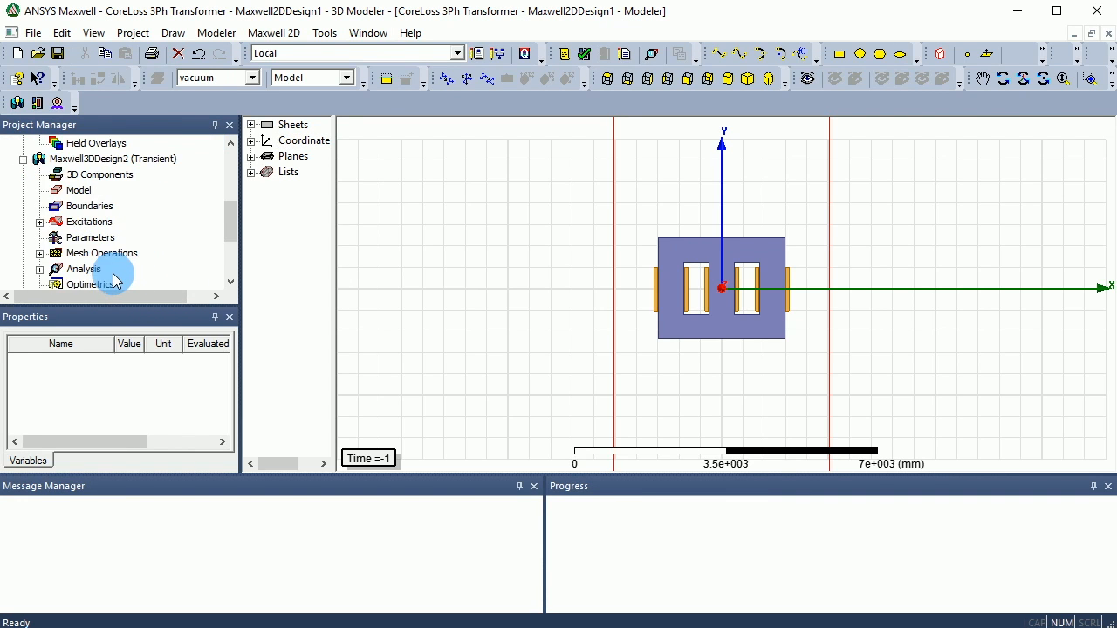
{"action": "scroll", "coordinate": [65, 226], "scroll_direction": "down", "scroll_amount": 3}
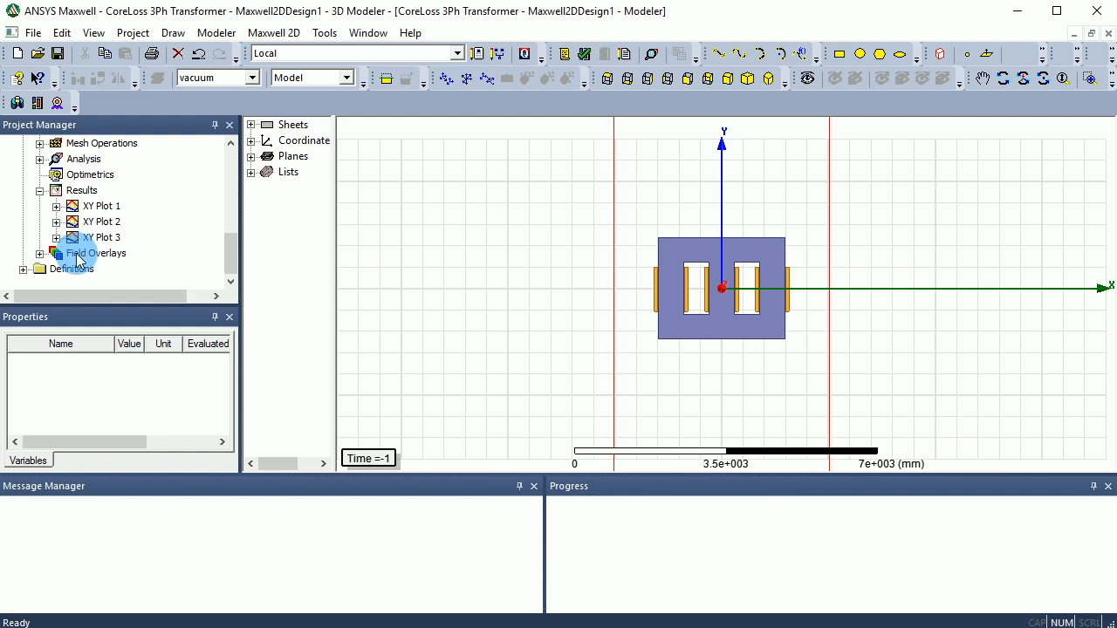
{"action": "scroll", "coordinate": [74, 229], "scroll_direction": "up", "scroll_amount": 2}
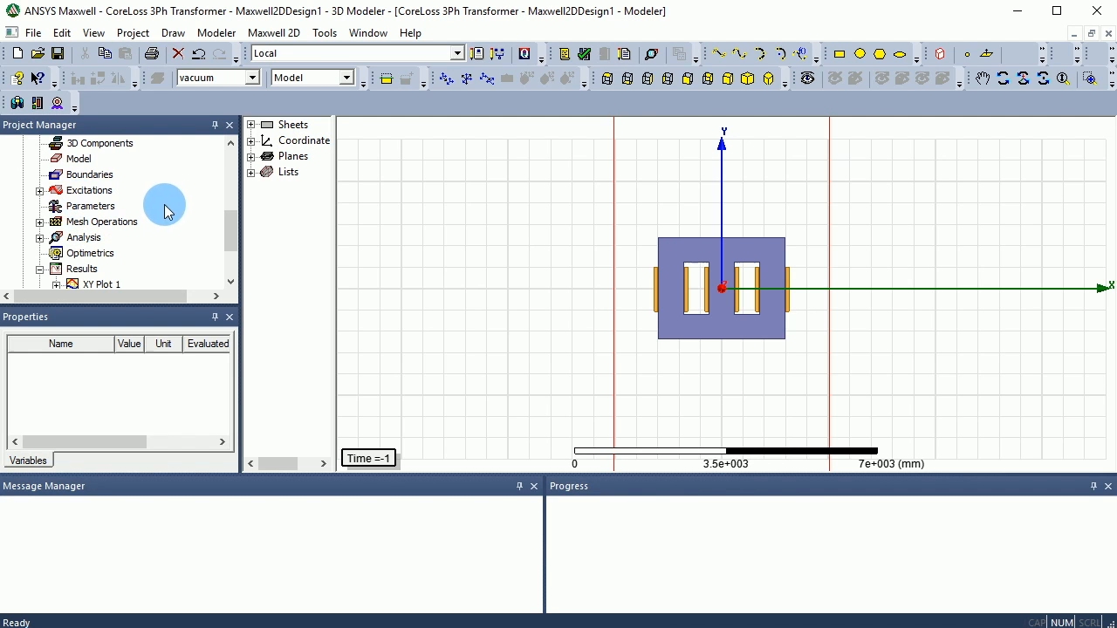
Widen the model tree and open the CreateRegion command properties of the vacuum Region sheet.
{"action": "left_click_drag", "start_coordinate": [337, 142], "coordinate": [505, 143]}
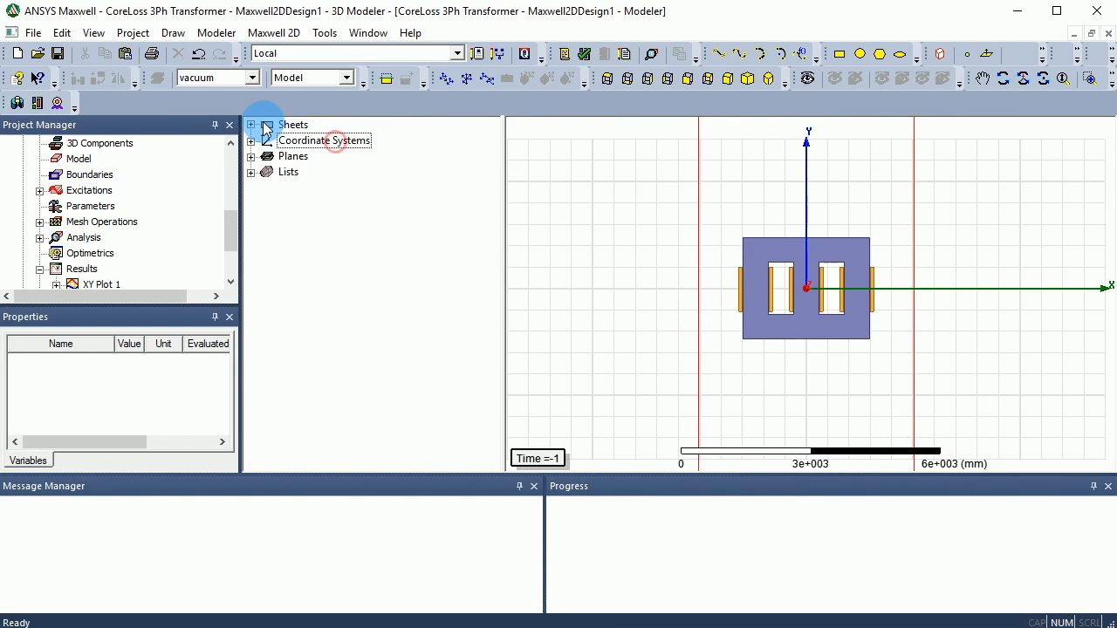
{"action": "left_click", "coordinate": [250, 125]}
{"action": "left_click", "coordinate": [267, 172]}
{"action": "left_click", "coordinate": [318, 187]}
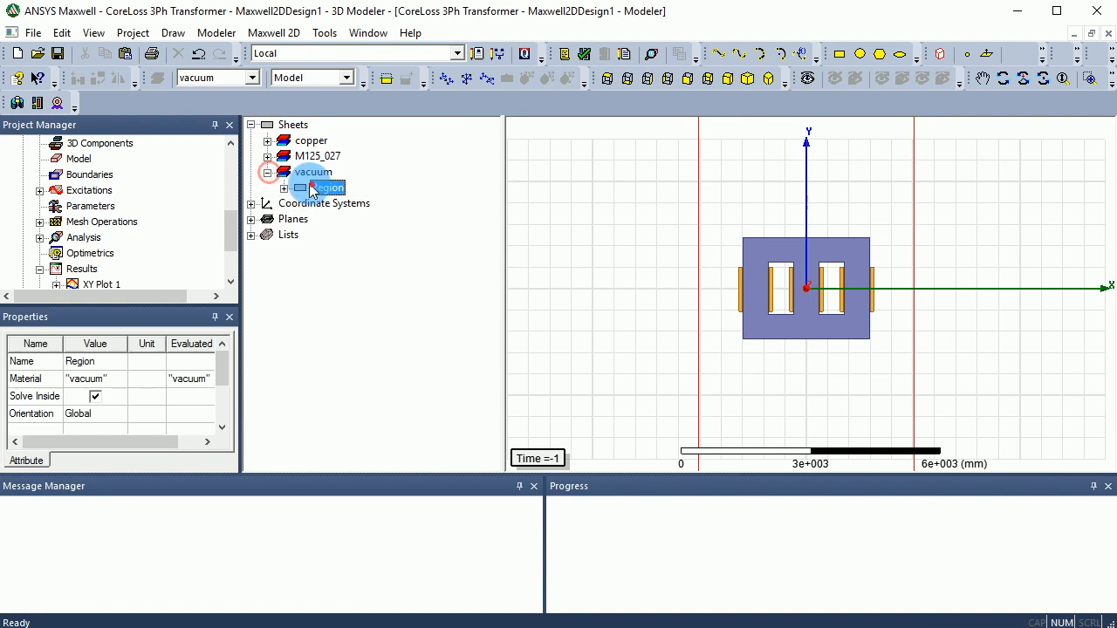
{"action": "left_click", "coordinate": [345, 203]}
{"action": "double_click", "coordinate": [347, 203]}
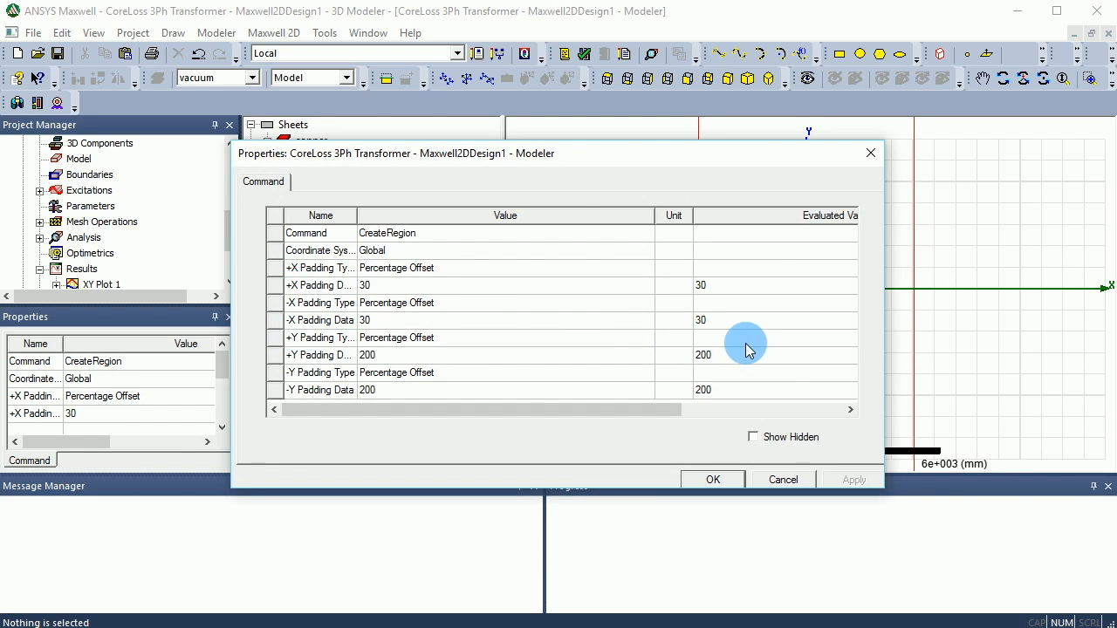
Set both the +X and -X padding data of the region to 100 and apply the change.
{"action": "scroll", "coordinate": [694, 341], "scroll_direction": "right", "scroll_amount": 3}
{"action": "scroll", "coordinate": [694, 340], "scroll_direction": "left", "scroll_amount": 3}
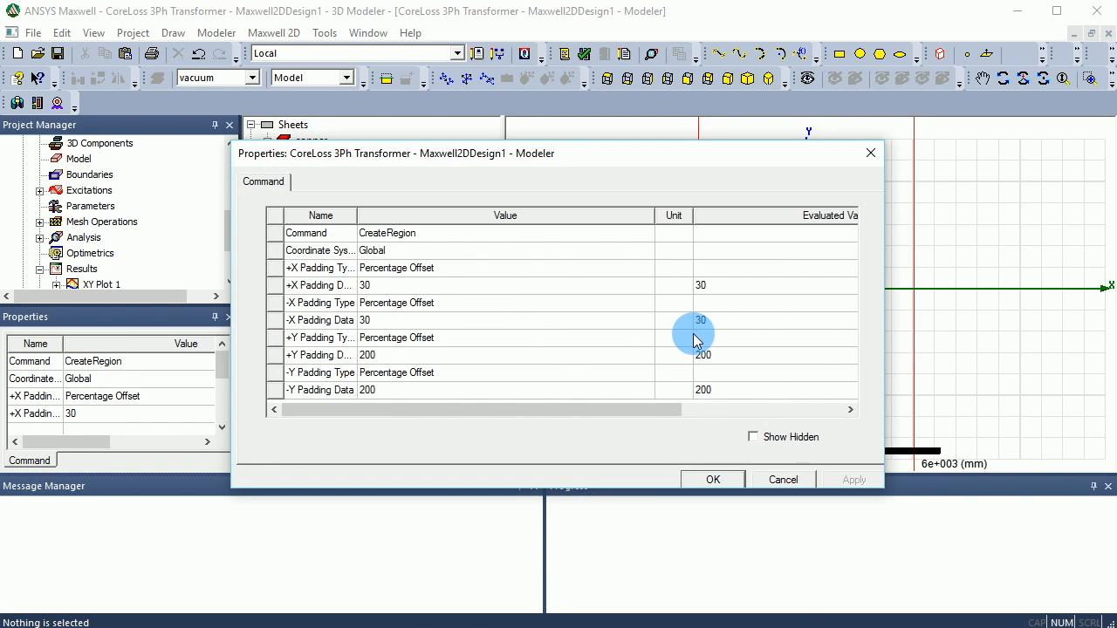
{"action": "left_click", "coordinate": [707, 288]}
{"action": "left_click", "coordinate": [704, 285]}
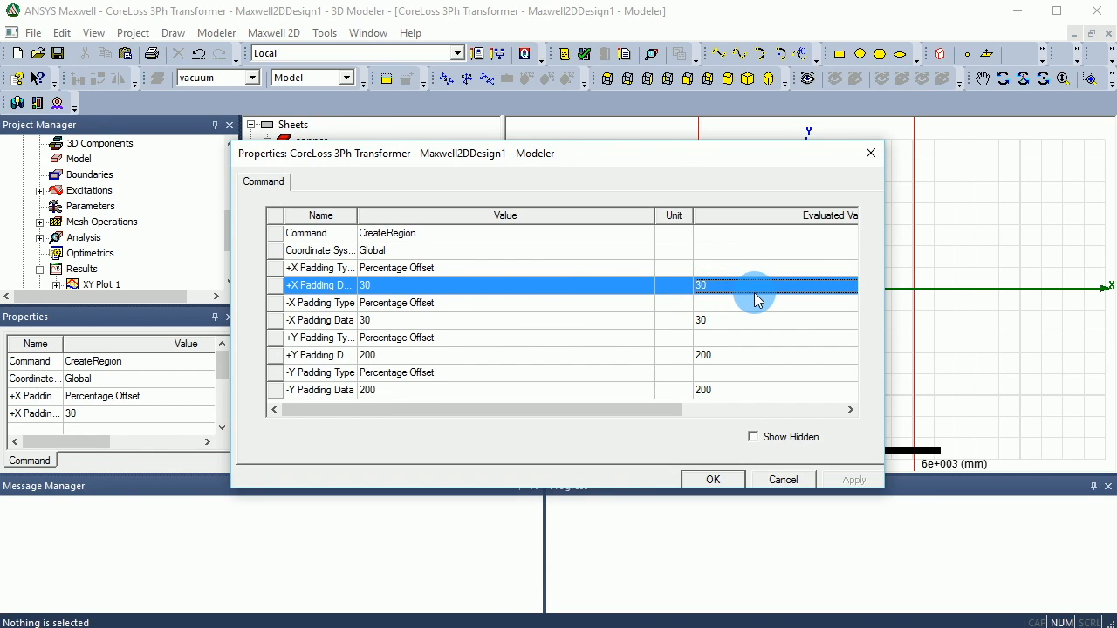
{"action": "left_click", "coordinate": [375, 287]}
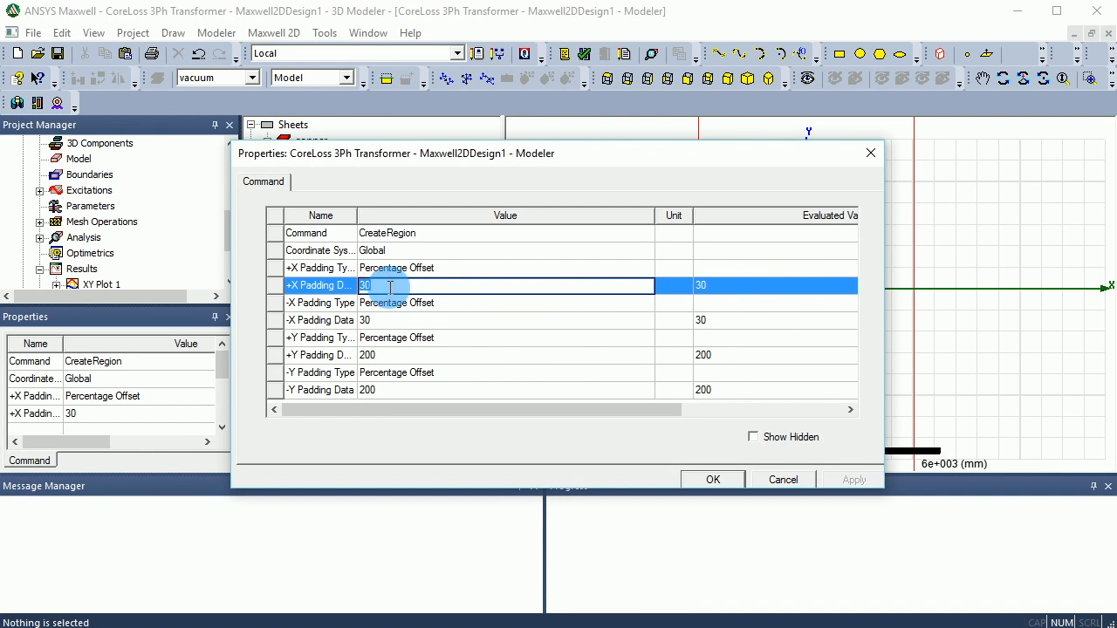
{"action": "type", "text": "100"}
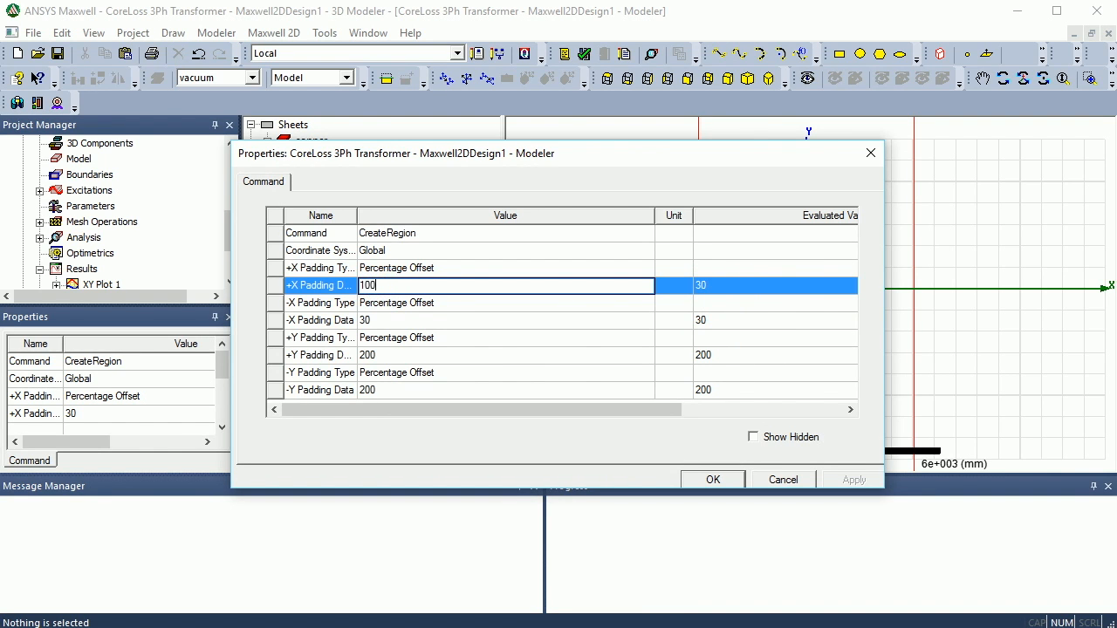
{"action": "left_click", "coordinate": [370, 320]}
{"action": "type", "text": "100"}
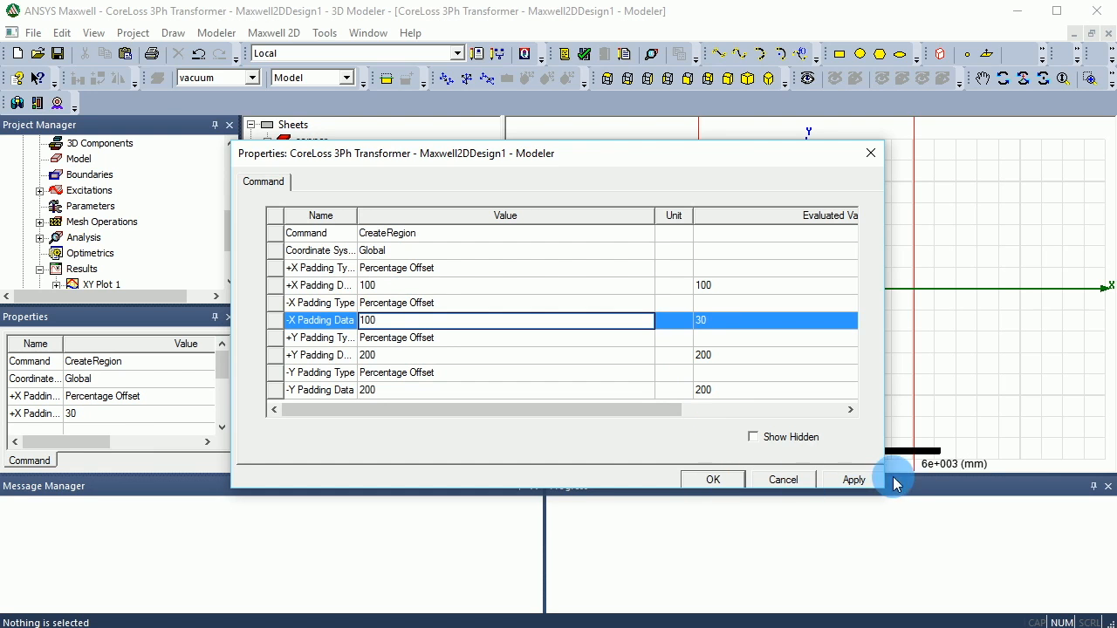
{"action": "left_click", "coordinate": [864, 479]}
{"action": "left_click", "coordinate": [731, 485]}
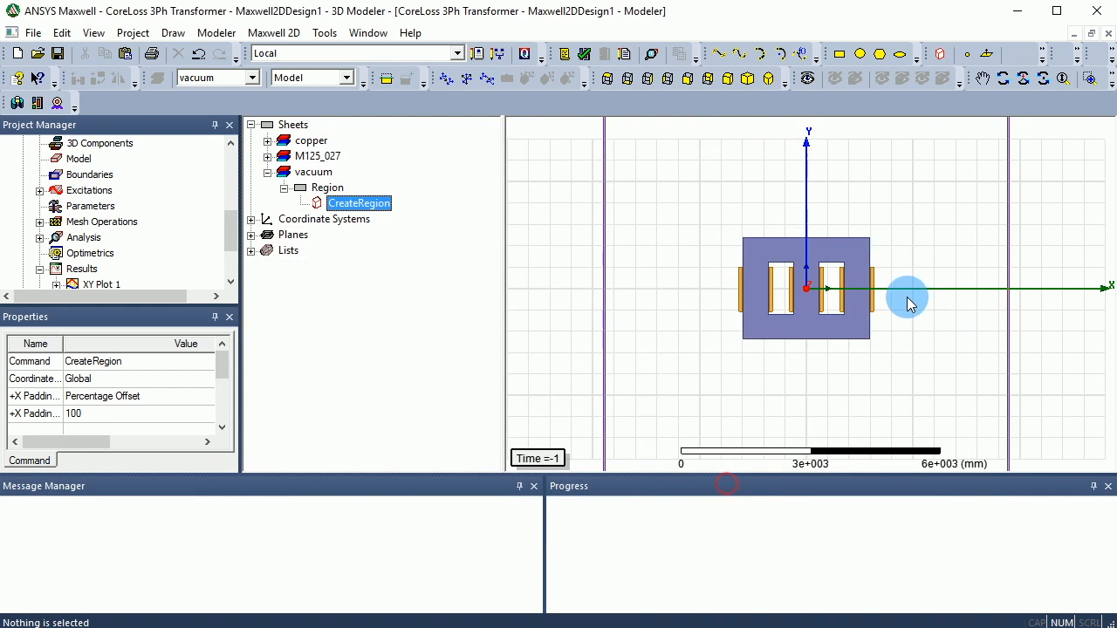
Examine which winding cross-sections the LV_A, LV_B and LV_C sheets and their Section1 counterparts cover in the transformer.
{"action": "scroll", "coordinate": [934, 224], "scroll_direction": "down", "scroll_amount": 3}
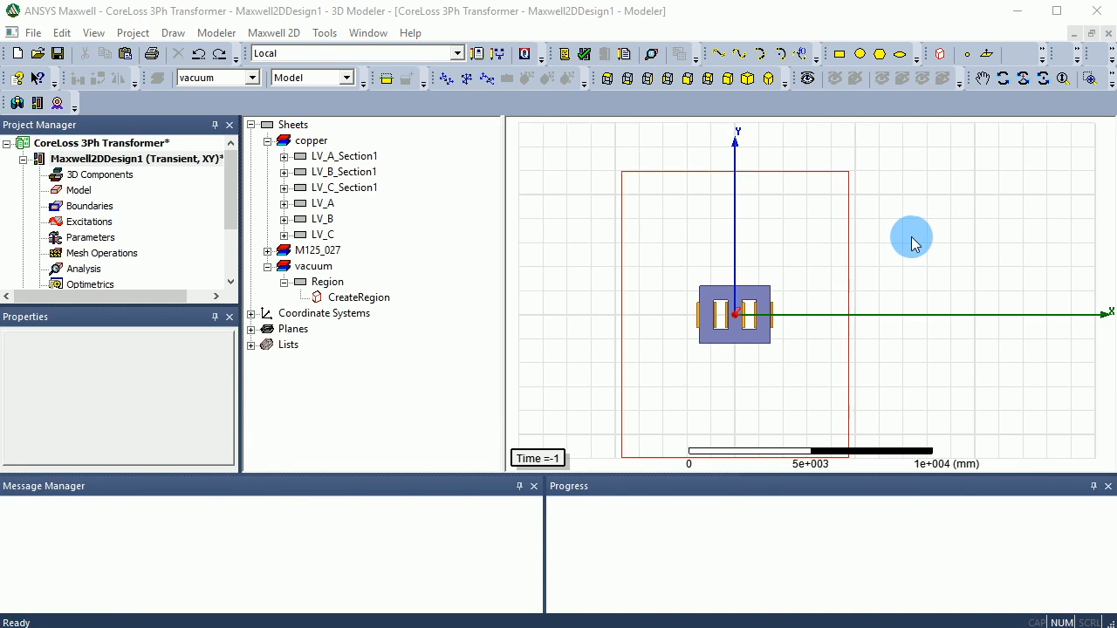
{"action": "scroll", "coordinate": [951, 316], "scroll_direction": "up", "scroll_amount": 1}
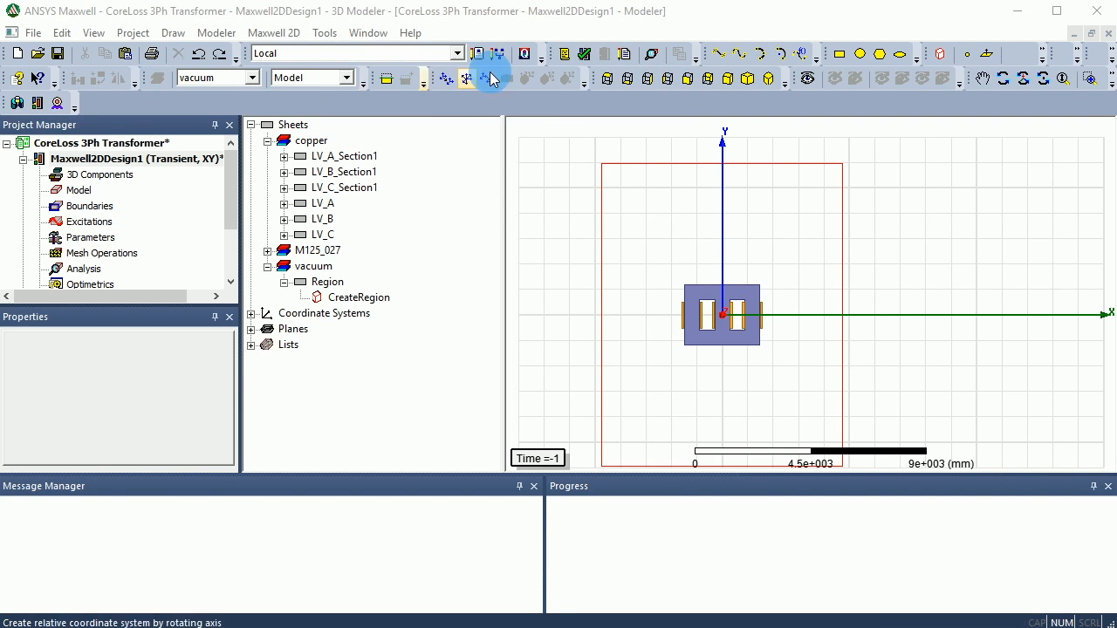
{"action": "left_click", "coordinate": [981, 81]}
{"action": "left_click_drag", "start_coordinate": [803, 284], "coordinate": [929, 230]}
{"action": "scroll", "coordinate": [864, 248], "scroll_direction": "up", "scroll_amount": 5}
{"action": "scroll", "coordinate": [854, 253], "scroll_direction": "up", "scroll_amount": 1}
{"action": "key", "text": "Escape"}
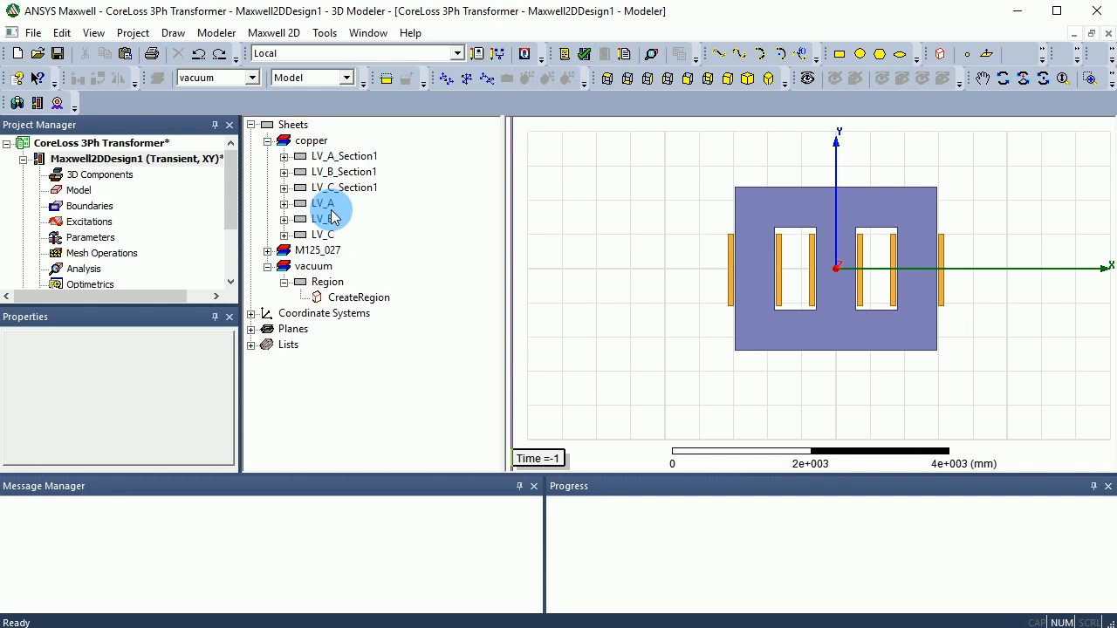
{"action": "left_click", "coordinate": [333, 159]}
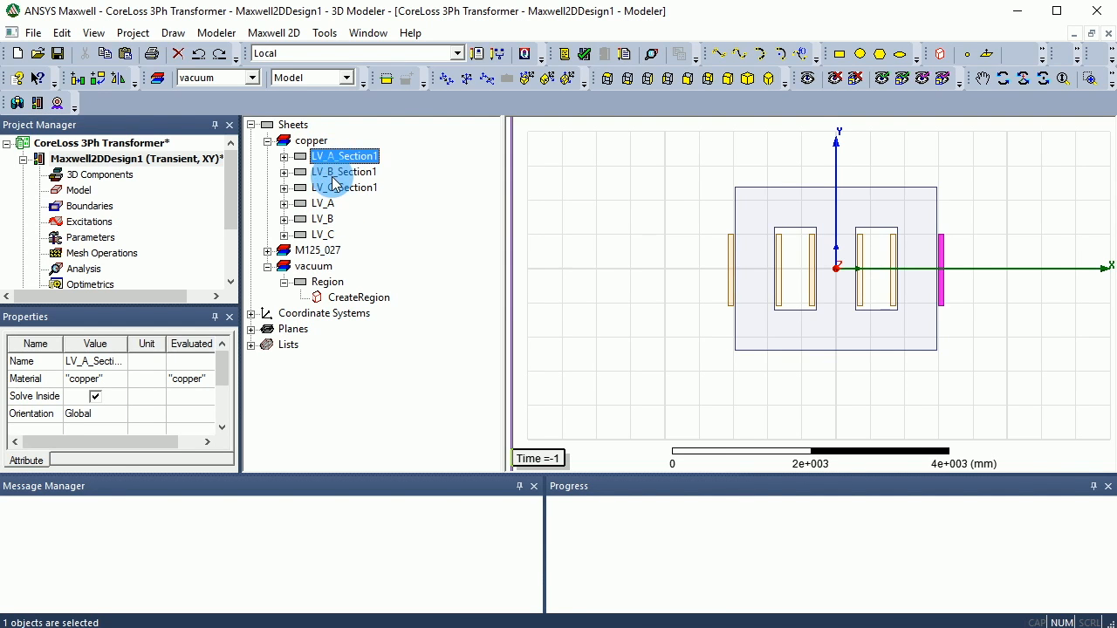
{"action": "left_click", "coordinate": [335, 173]}
{"action": "left_click", "coordinate": [341, 190]}
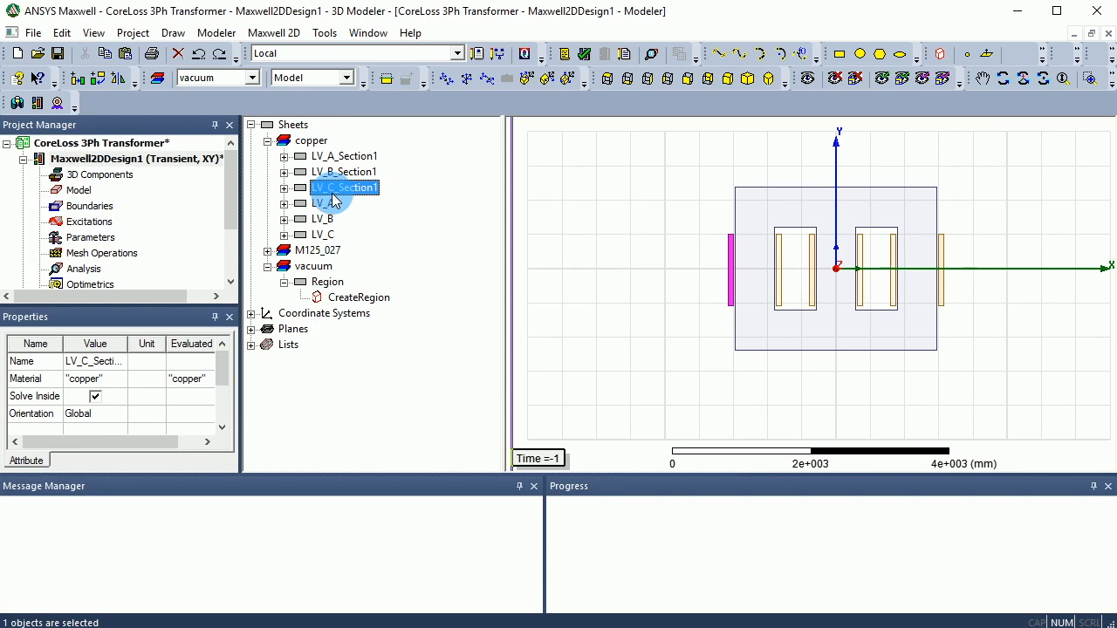
{"action": "left_click", "coordinate": [323, 205]}
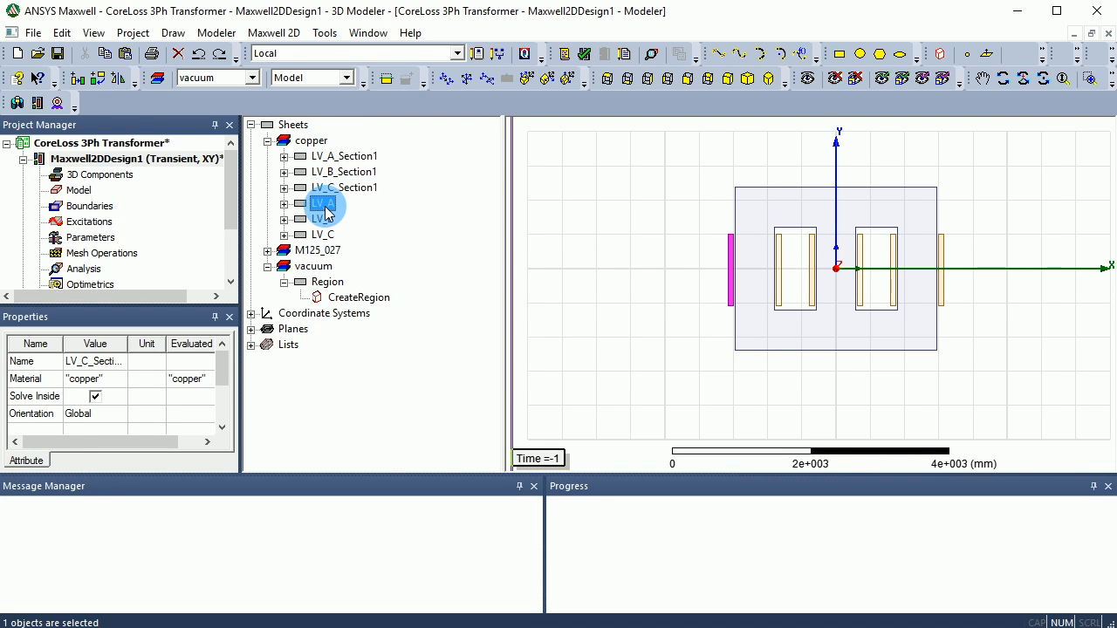
{"action": "left_click", "coordinate": [327, 220]}
{"action": "left_click", "coordinate": [331, 235]}
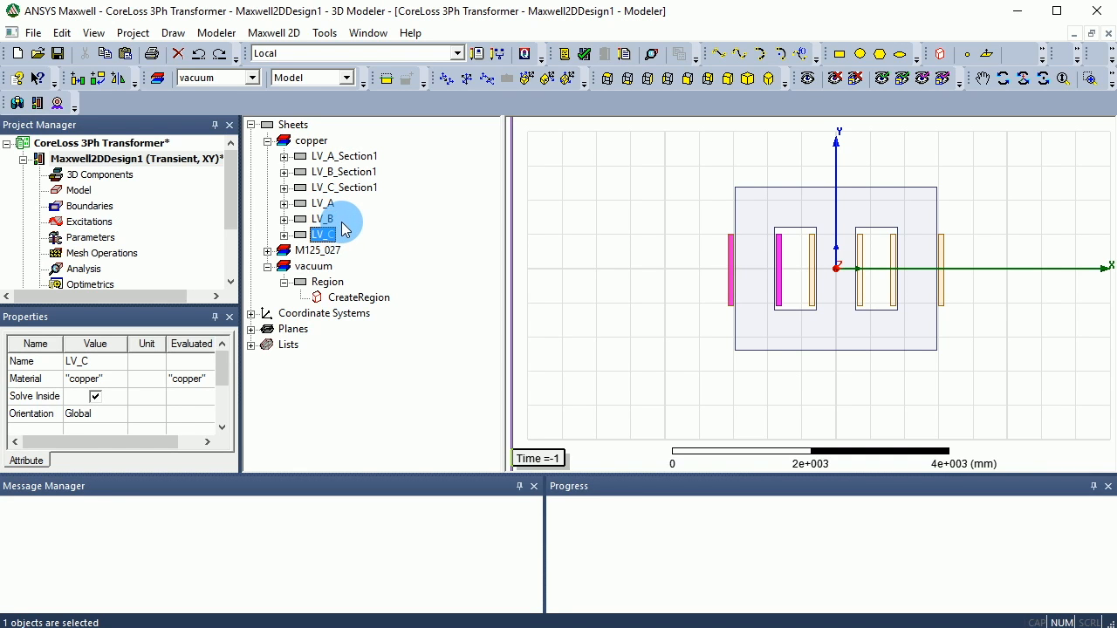
{"action": "left_click", "coordinate": [326, 220]}
{"action": "left_click", "coordinate": [323, 205]}
{"action": "left_click", "coordinate": [324, 219]}
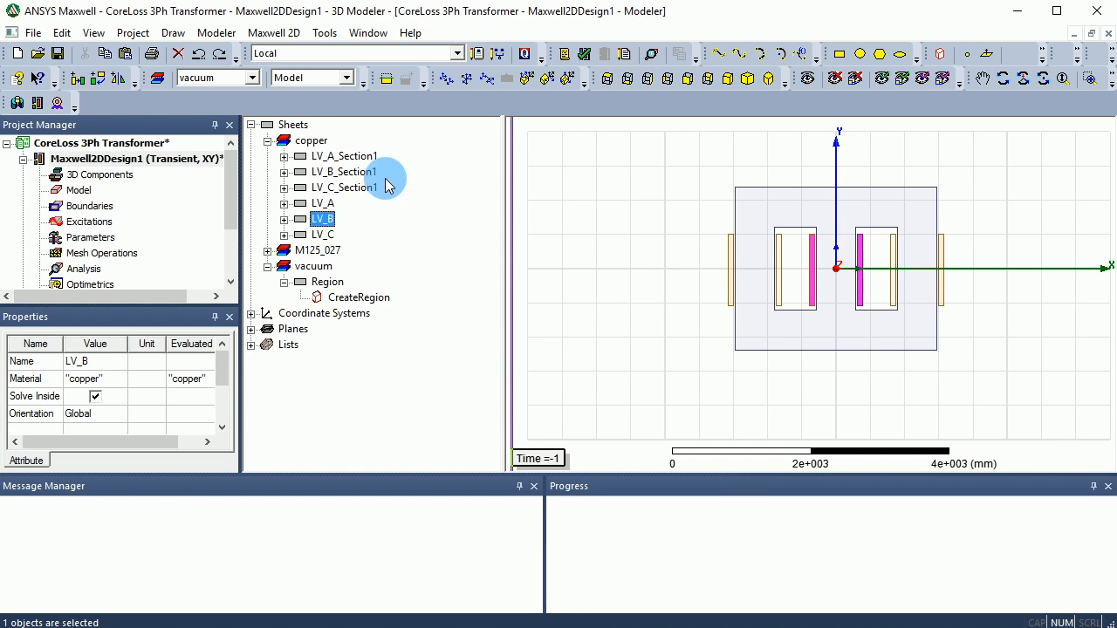
Delete the duplicate copper sheets LV_A_Section1, LV_B_Section1 and LV_C_Section1.
{"action": "left_click", "coordinate": [352, 154]}
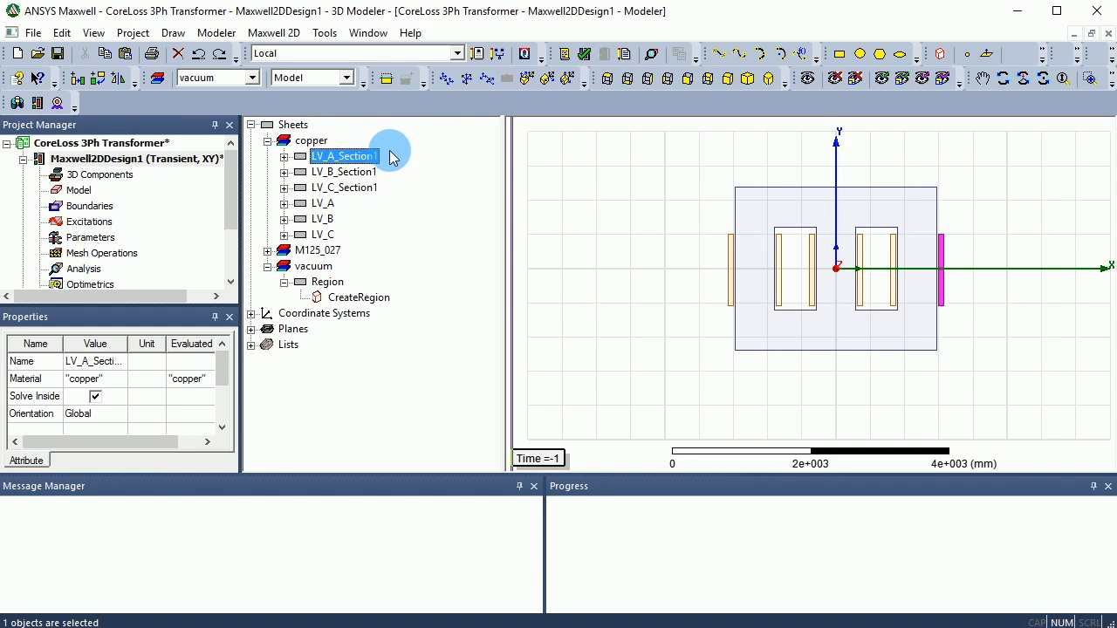
{"action": "left_click", "coordinate": [350, 172], "text": "ctrl"}
{"action": "left_click", "coordinate": [352, 188], "text": "ctrl"}
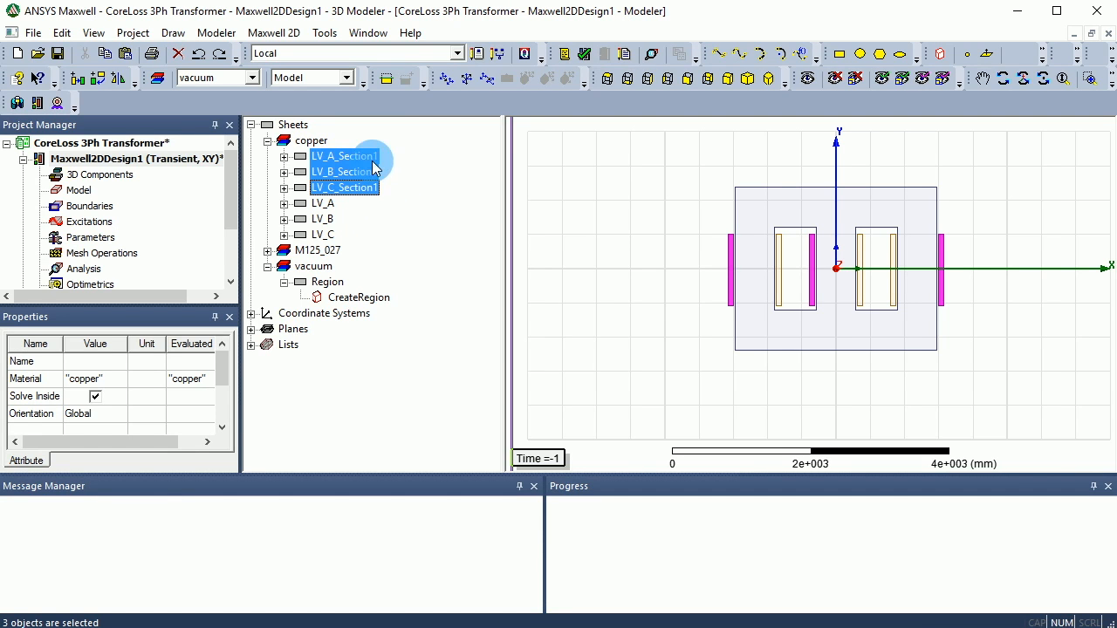
{"action": "left_click", "coordinate": [199, 53]}
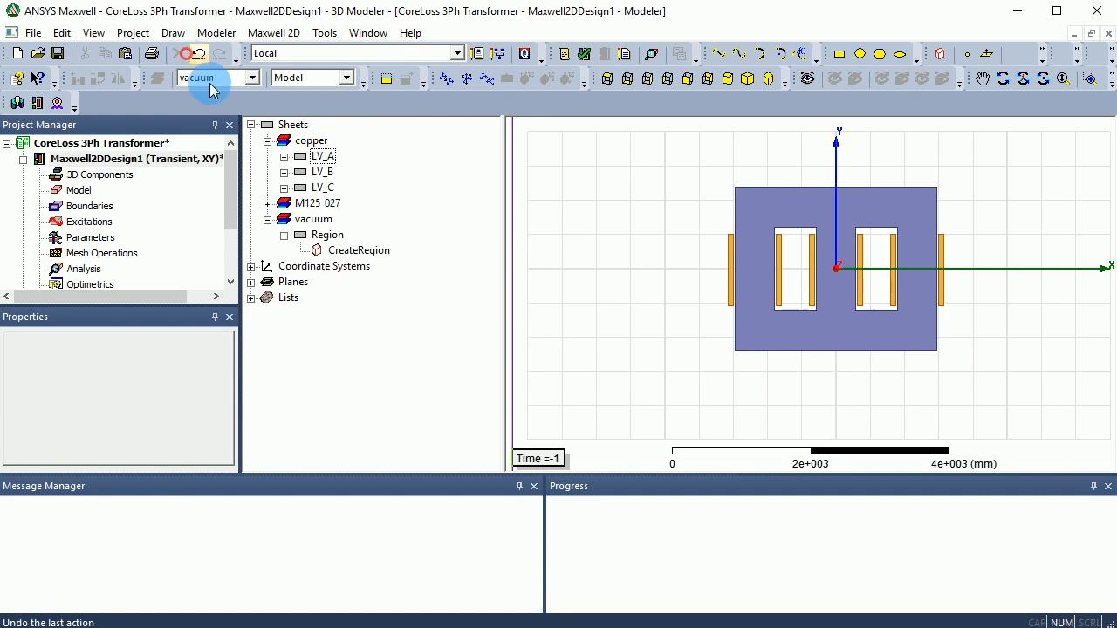
Separate the copper sheets LV_A, LV_B and LV_C into individual bodies, one for each coil side.
{"action": "left_click", "coordinate": [322, 156]}
{"action": "left_click", "coordinate": [322, 172]}
{"action": "left_click", "coordinate": [322, 188]}
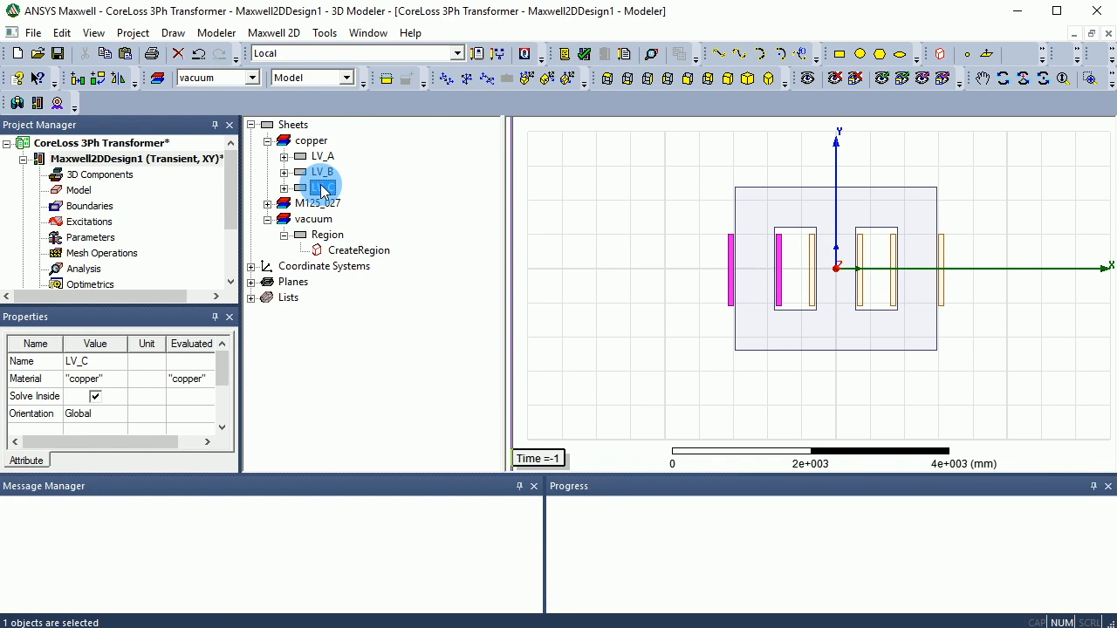
{"action": "left_click", "coordinate": [322, 157]}
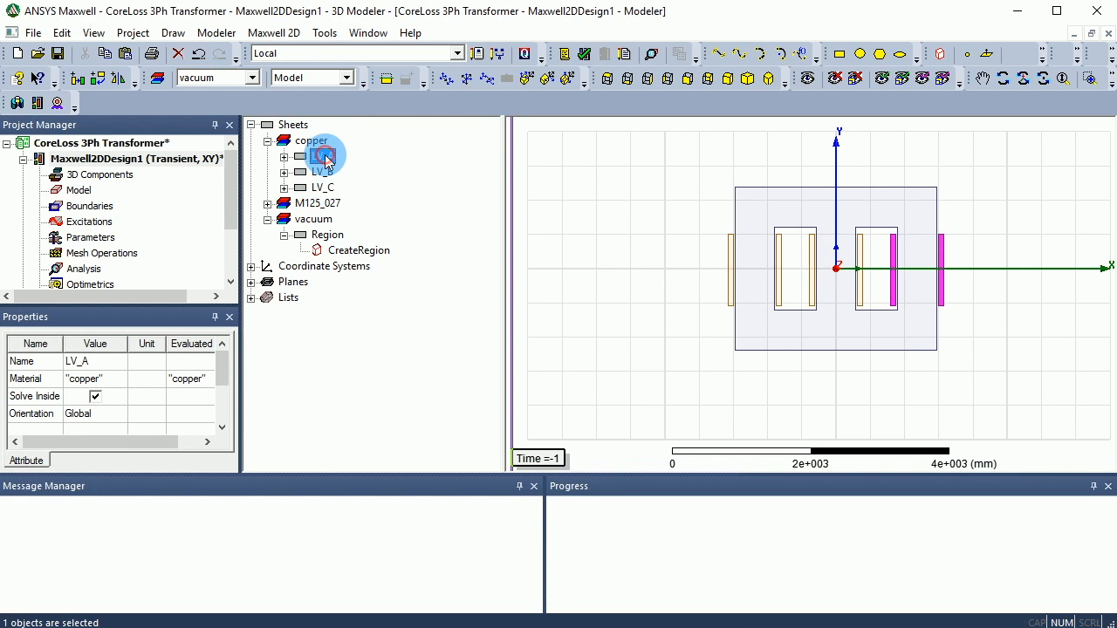
{"action": "left_click", "coordinate": [322, 171], "text": "ctrl"}
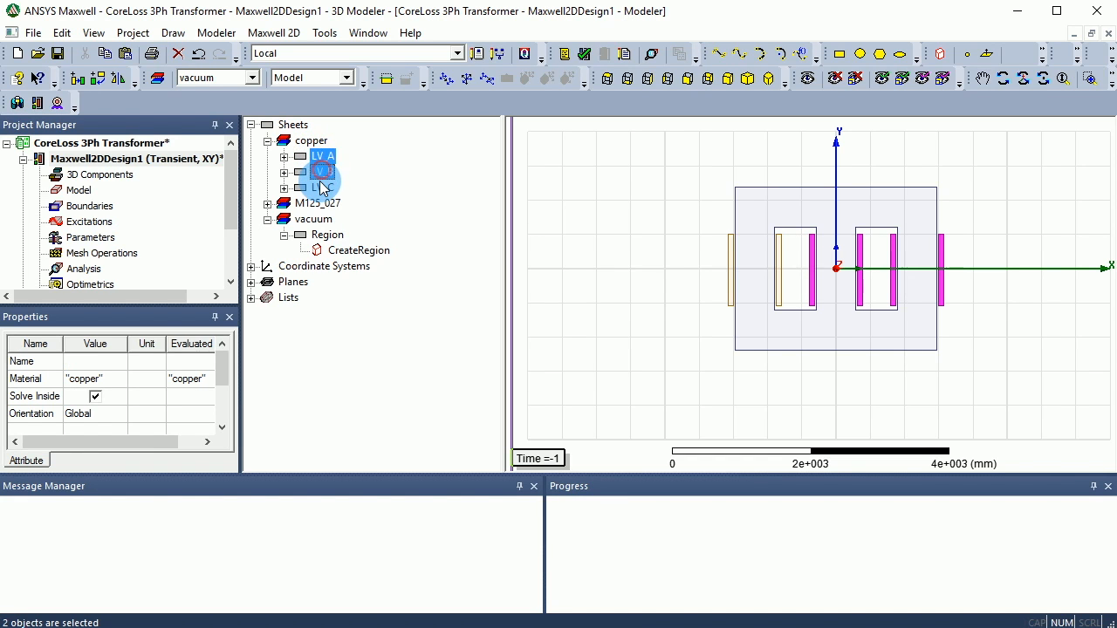
{"action": "left_click", "coordinate": [322, 186], "text": "ctrl"}
{"action": "right_click", "coordinate": [322, 187]}
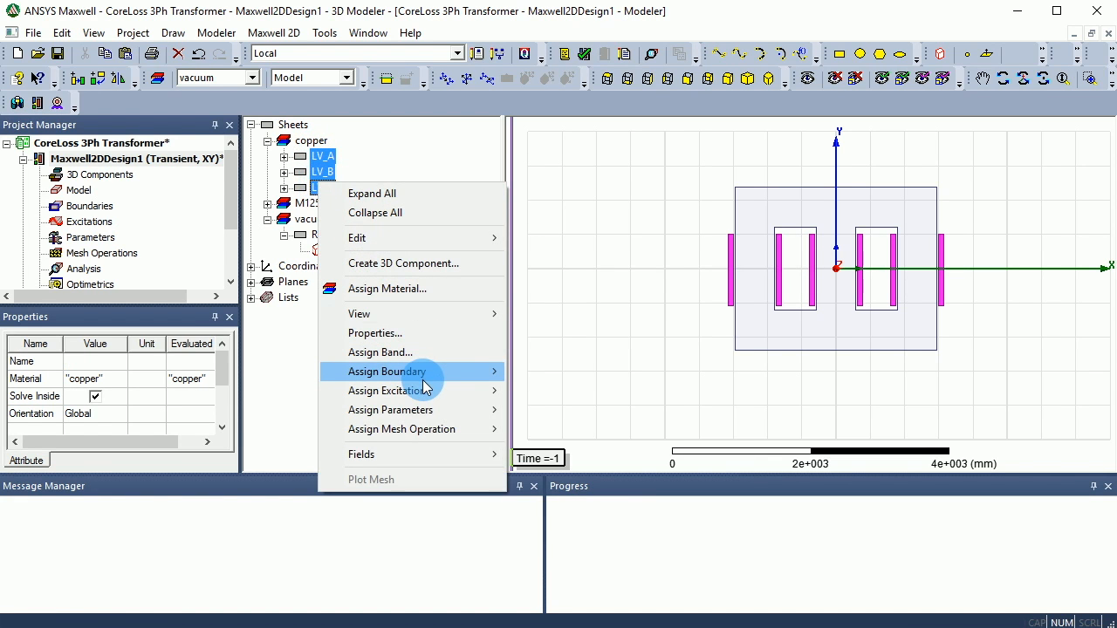
{"action": "mouse_move", "coordinate": [422, 380]}
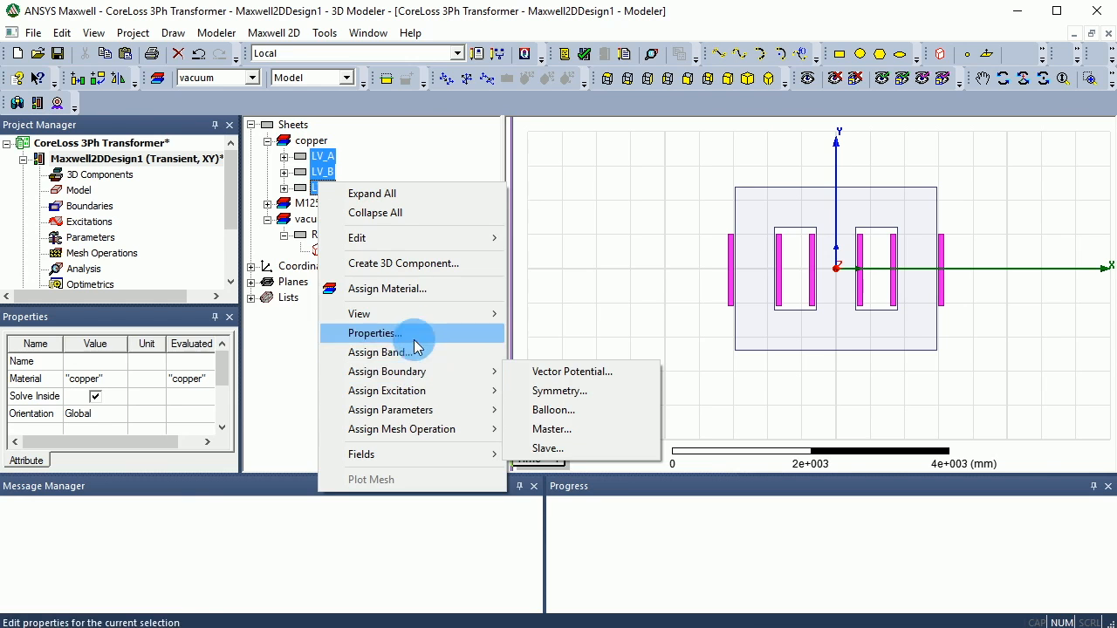
{"action": "mouse_move", "coordinate": [384, 243]}
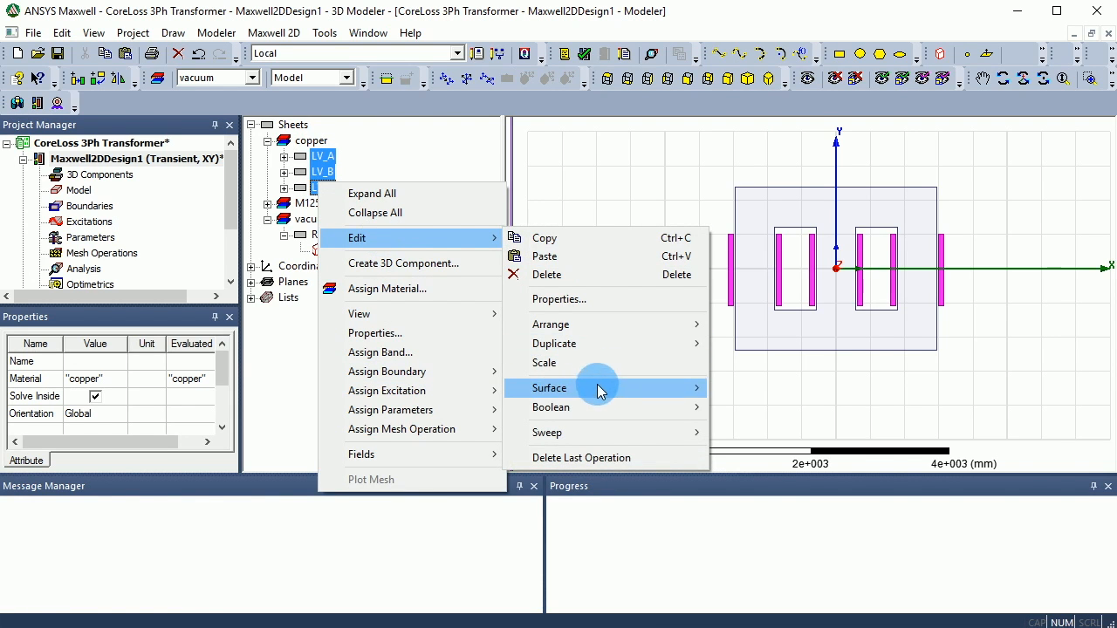
{"action": "mouse_move", "coordinate": [637, 419]}
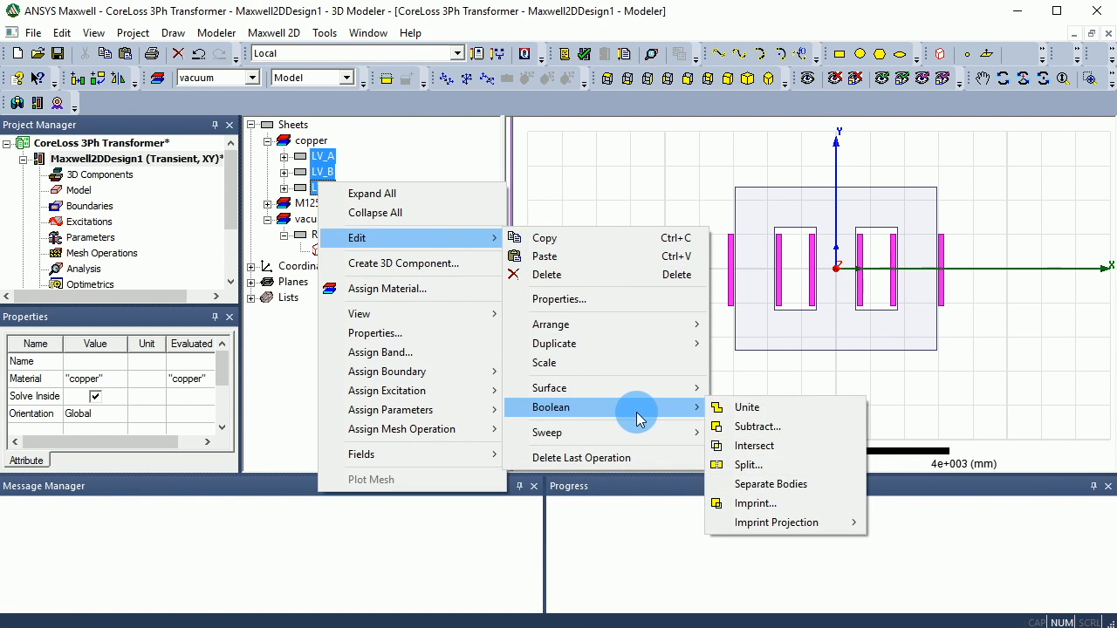
{"action": "left_click", "coordinate": [776, 496]}
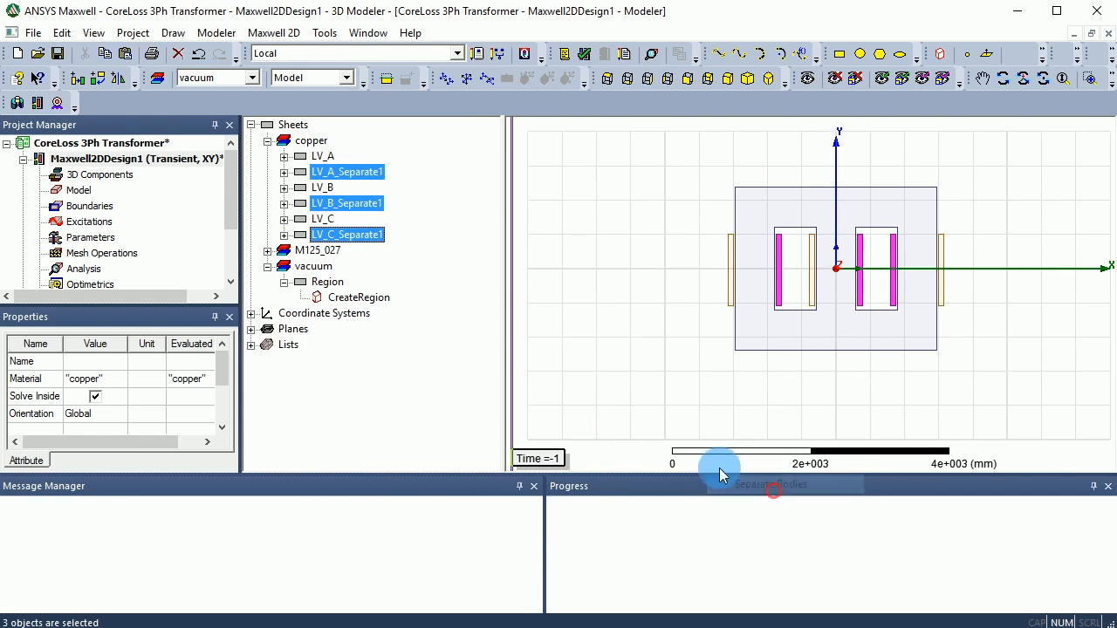
Examine where each separated coil sheet lies around the core limbs.
{"action": "left_click", "coordinate": [325, 157]}
{"action": "left_click", "coordinate": [328, 189]}
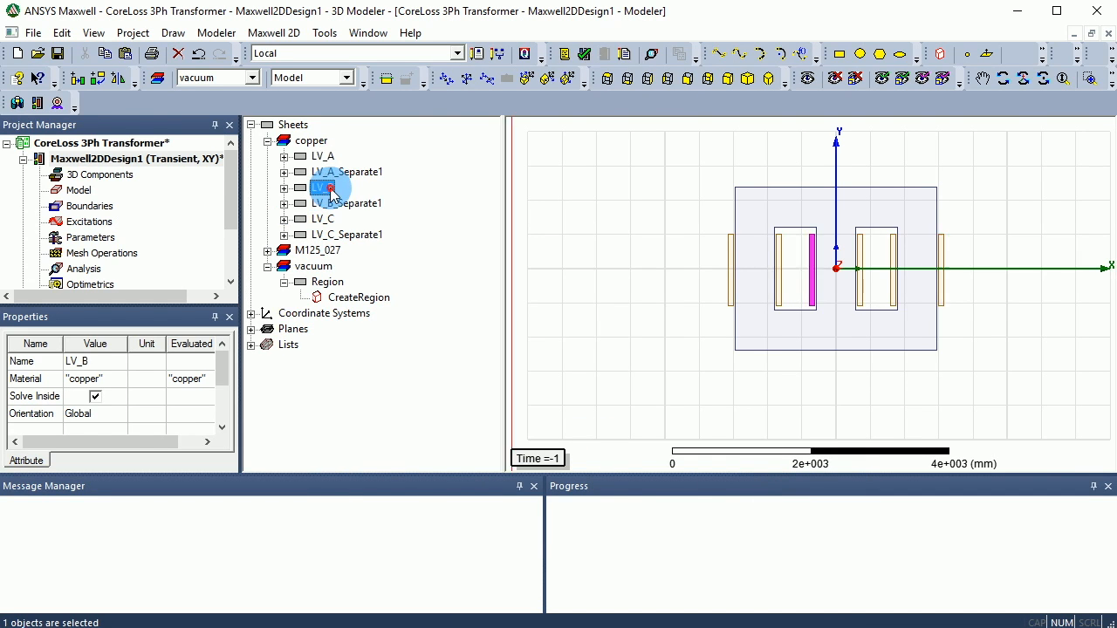
{"action": "left_click", "coordinate": [321, 220]}
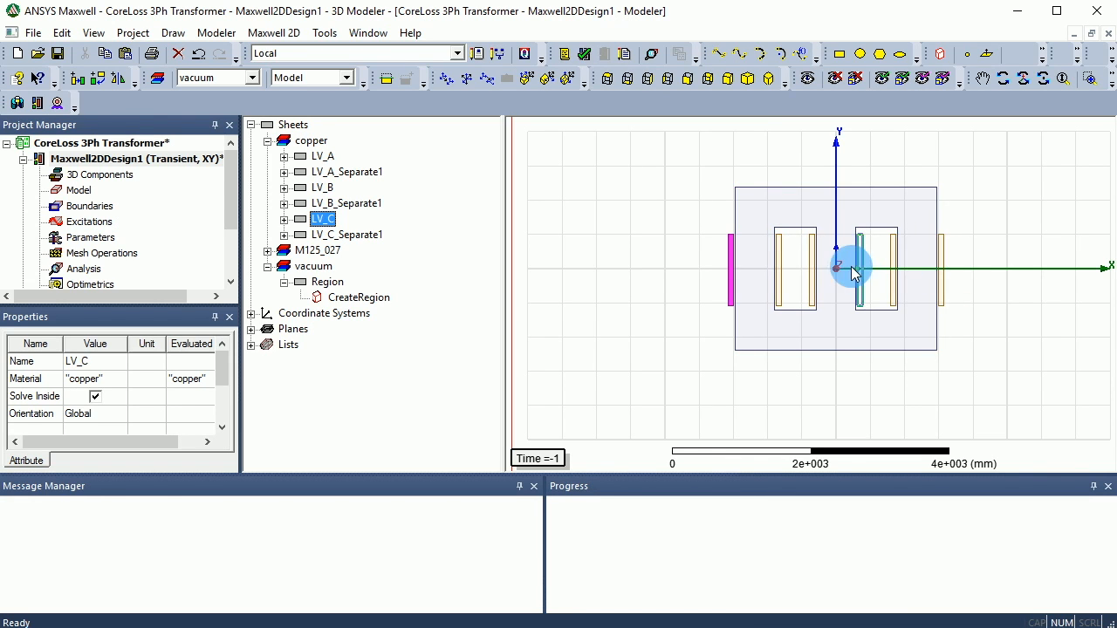
{"action": "left_click", "coordinate": [656, 267]}
{"action": "scroll", "coordinate": [875, 254], "scroll_direction": "down", "scroll_amount": 5}
{"action": "left_click", "coordinate": [579, 252]}
{"action": "scroll", "coordinate": [804, 271], "scroll_direction": "up", "scroll_amount": 3}
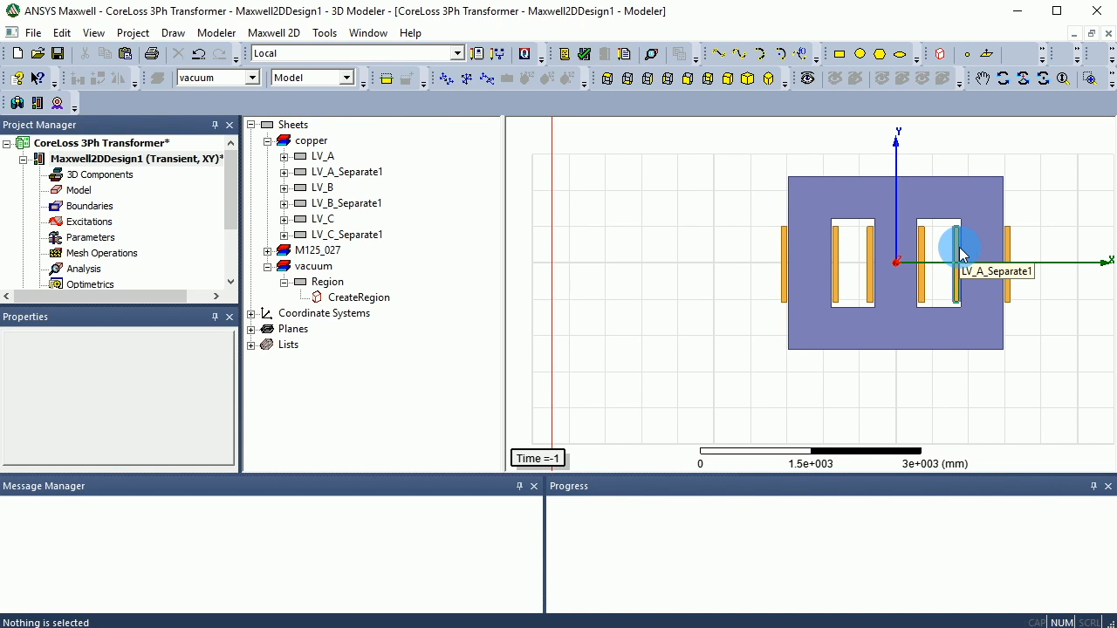
{"action": "scroll", "coordinate": [954, 255], "scroll_direction": "up", "scroll_amount": 1}
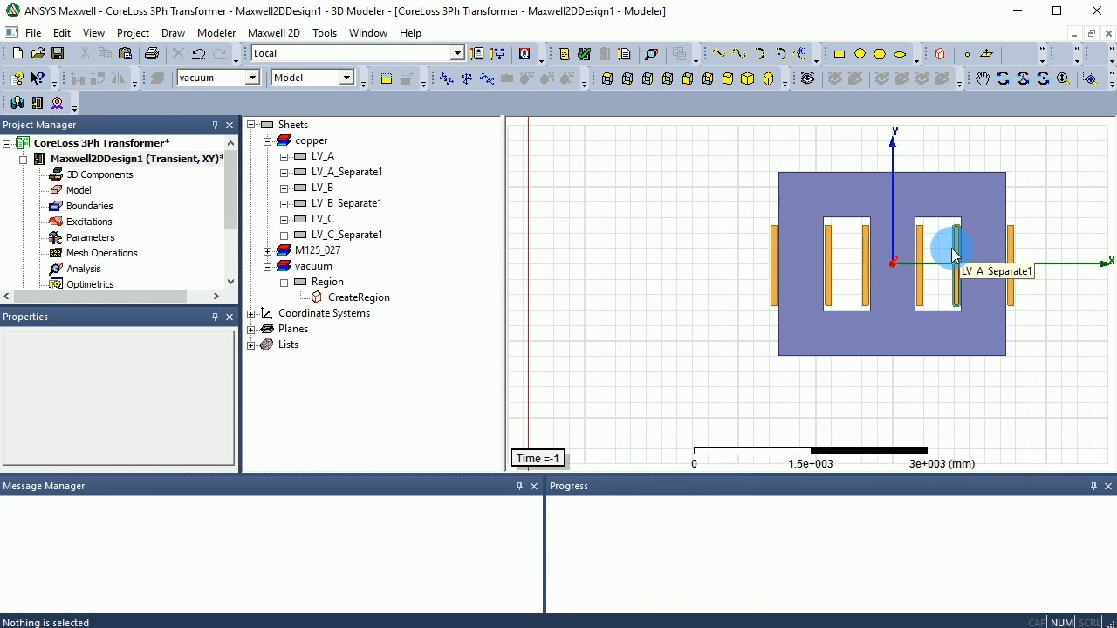
{"action": "scroll", "coordinate": [953, 255], "scroll_direction": "up", "scroll_amount": 3}
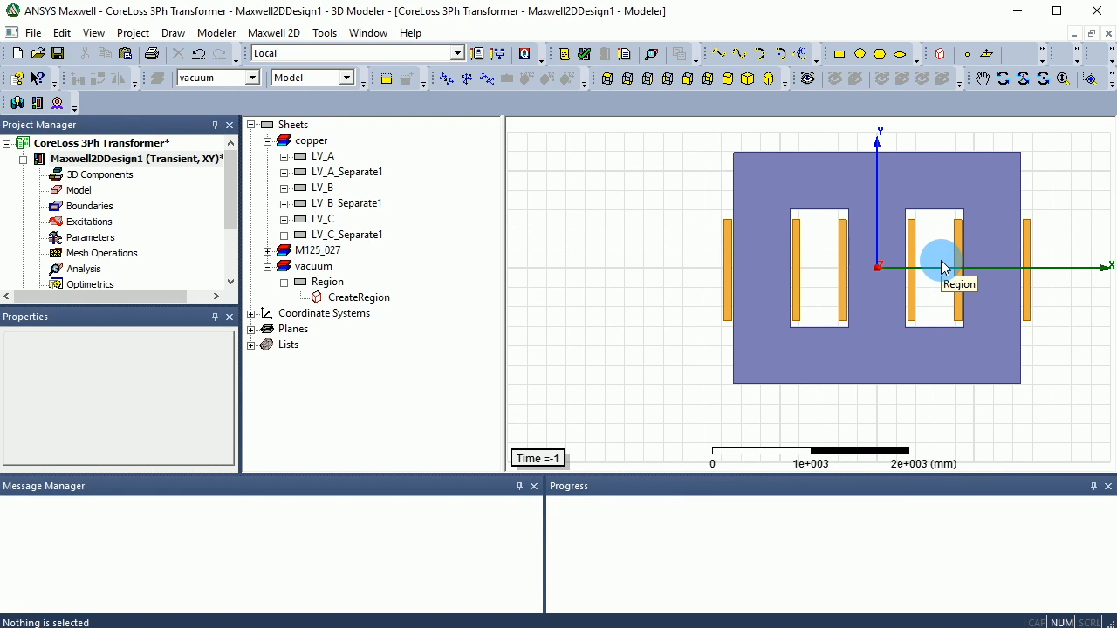
{"action": "left_click", "coordinate": [315, 163]}
{"action": "left_click", "coordinate": [314, 174]}
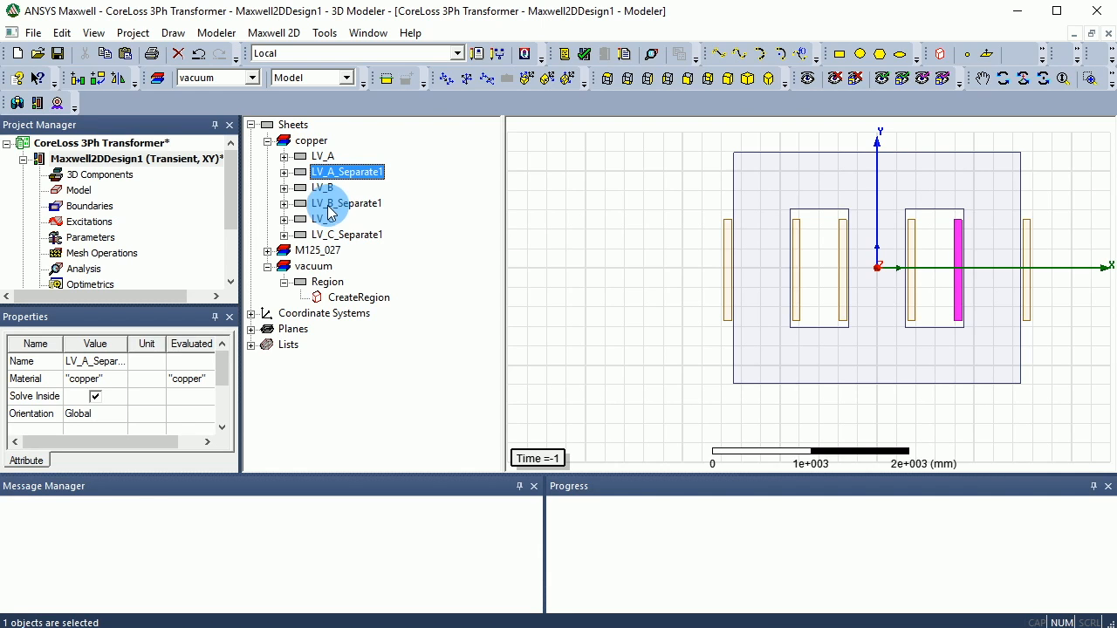
{"action": "left_click", "coordinate": [322, 188], "text": "ctrl"}
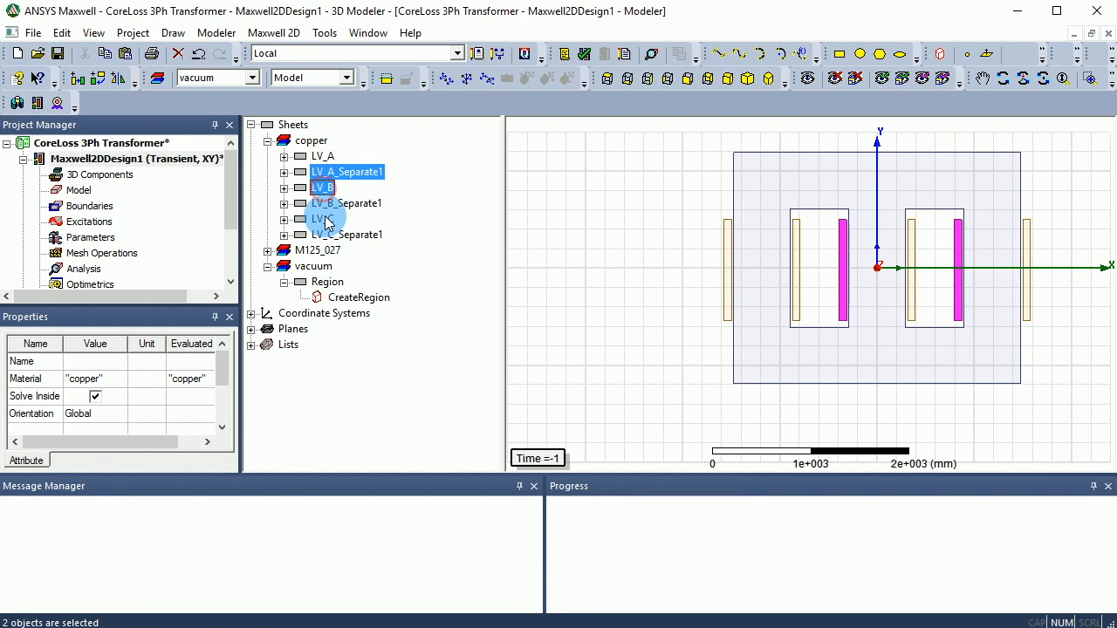
{"action": "left_click", "coordinate": [323, 219], "text": "ctrl"}
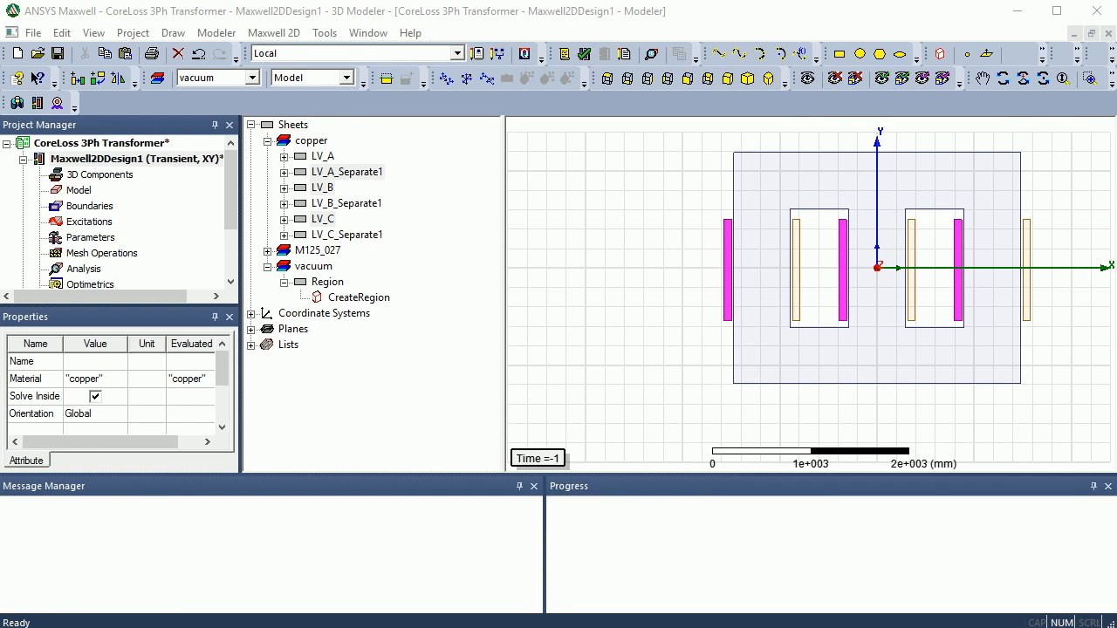
{"action": "left_click", "coordinate": [384, 11]}
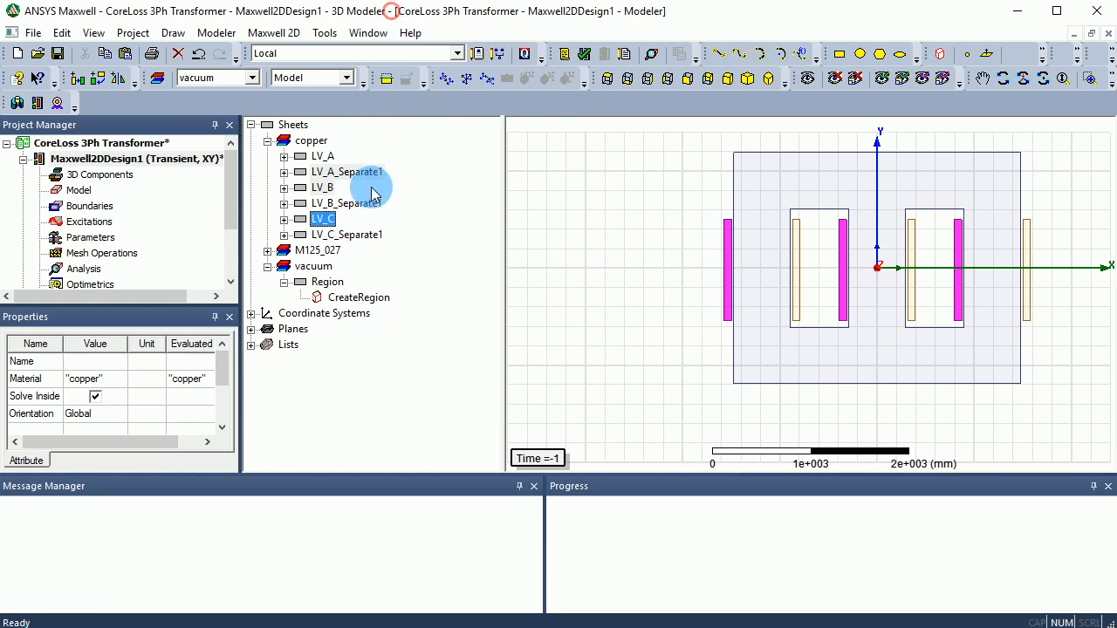
Assign a positive coil excitation with base name out and 76 conductors to the sheets LV_A_Separate1, LV_B and LV_C.
{"action": "left_click", "coordinate": [323, 185]}
{"action": "left_click", "coordinate": [322, 172]}
{"action": "left_click", "coordinate": [323, 188], "text": "ctrl"}
{"action": "left_click", "coordinate": [323, 219], "text": "ctrl"}
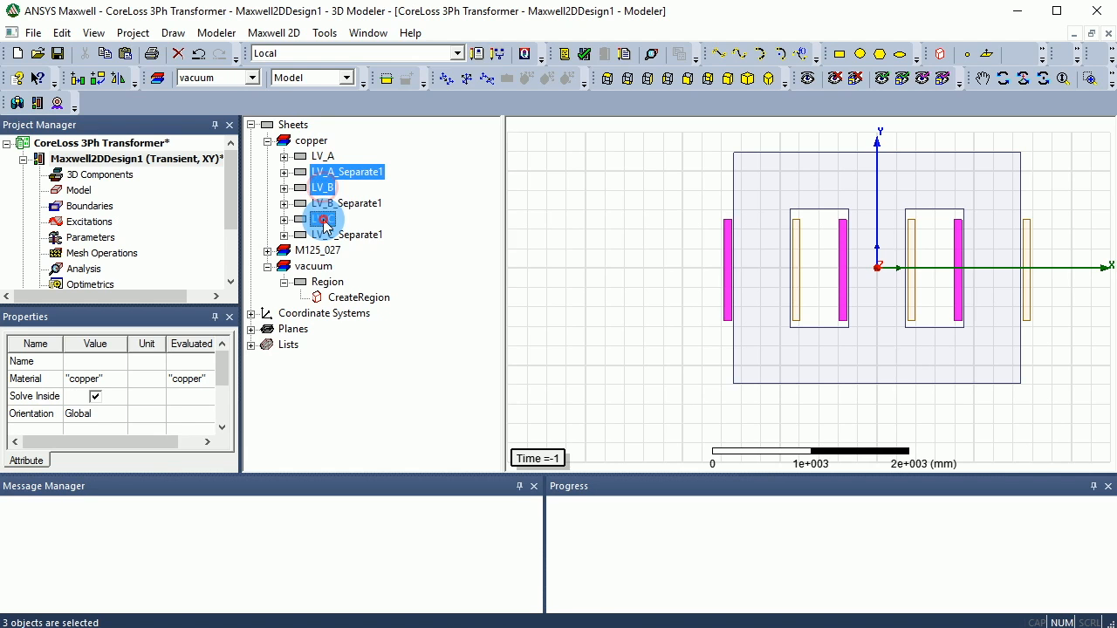
{"action": "right_click", "coordinate": [323, 219]}
{"action": "mouse_move", "coordinate": [423, 429]}
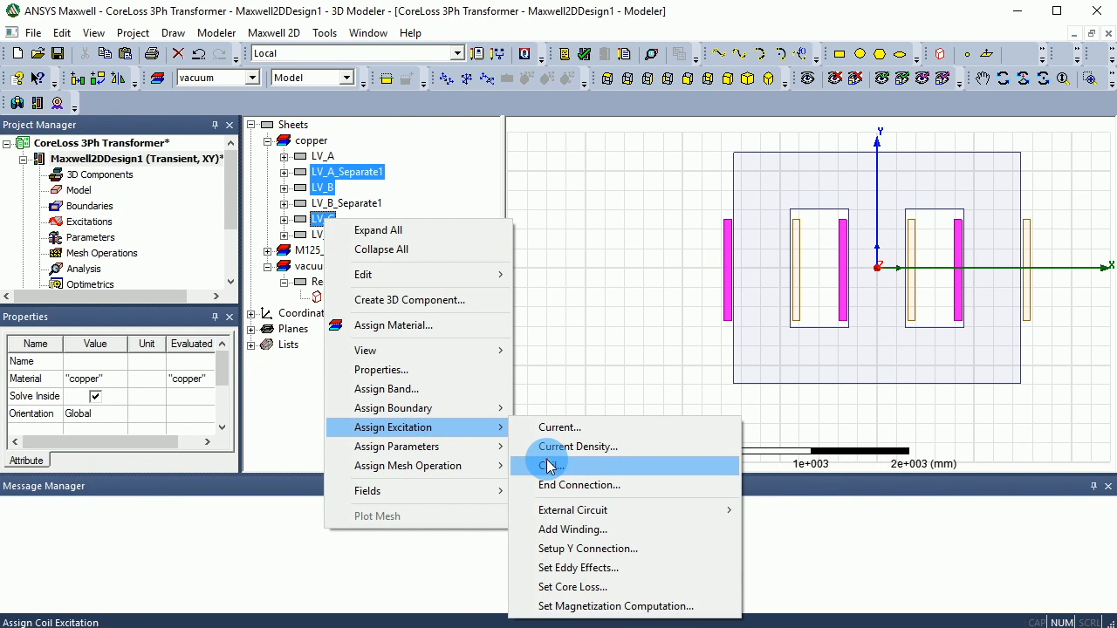
{"action": "left_click", "coordinate": [548, 467]}
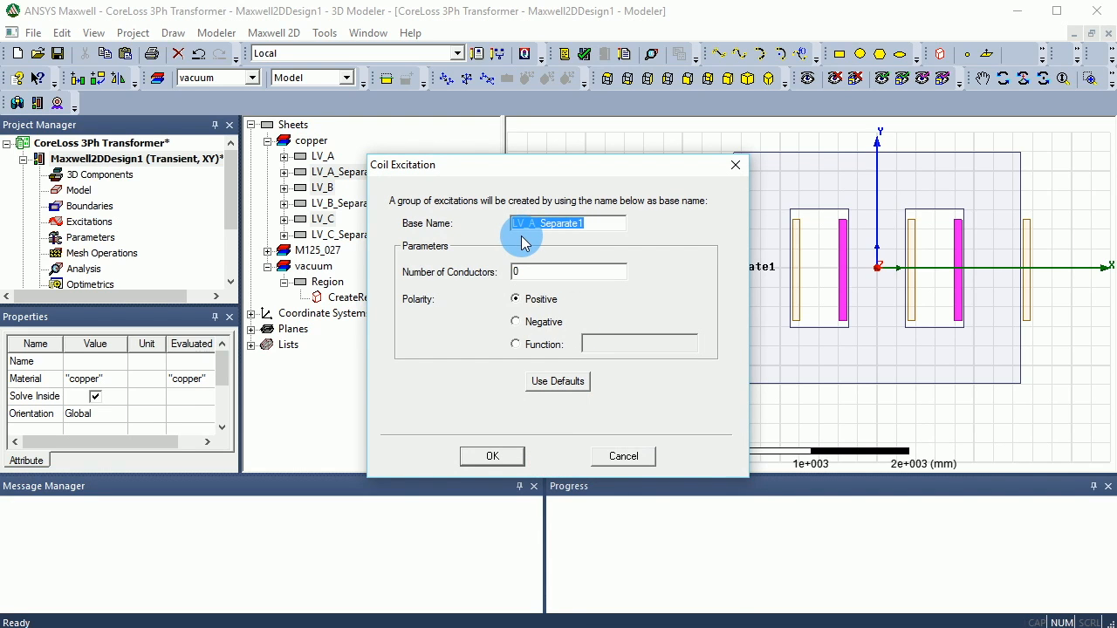
{"action": "type", "text": "out"}
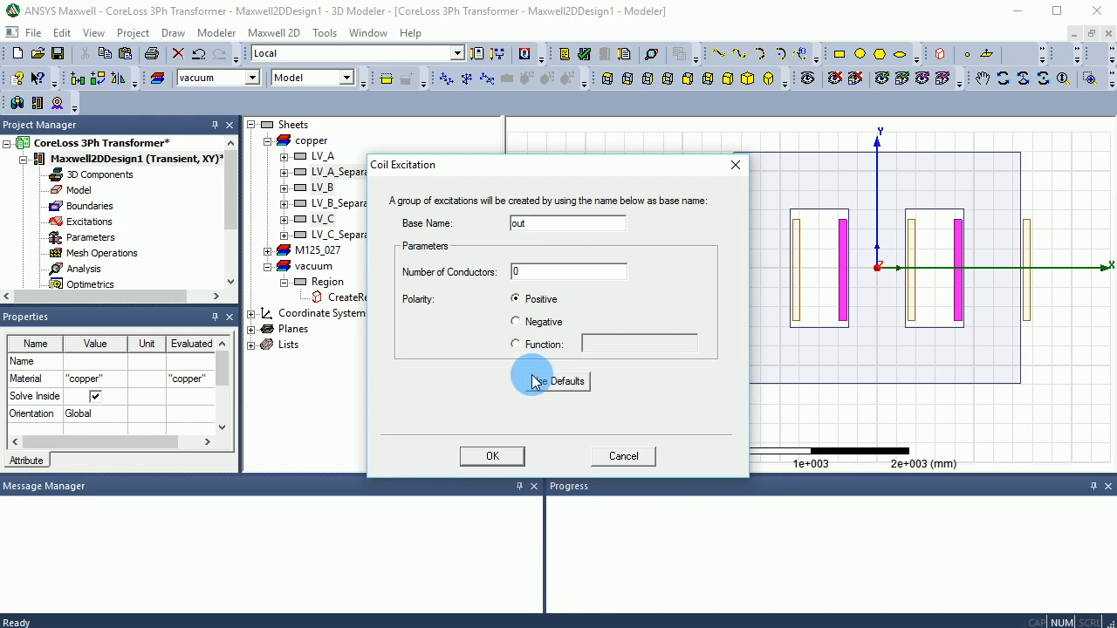
{"action": "double_click", "coordinate": [524, 272]}
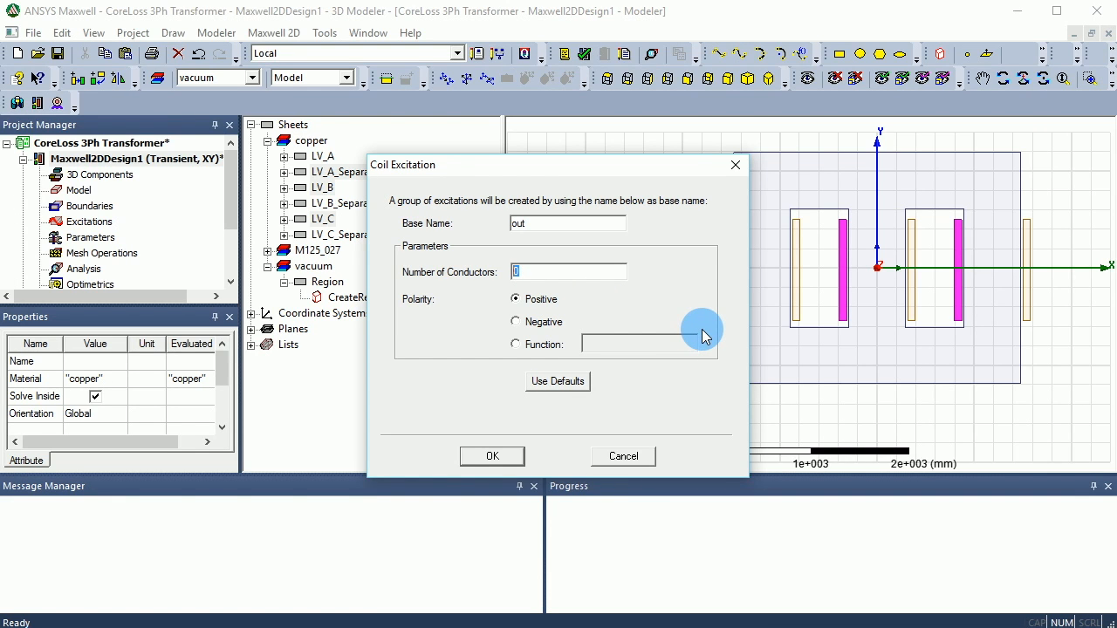
{"action": "type", "text": "76"}
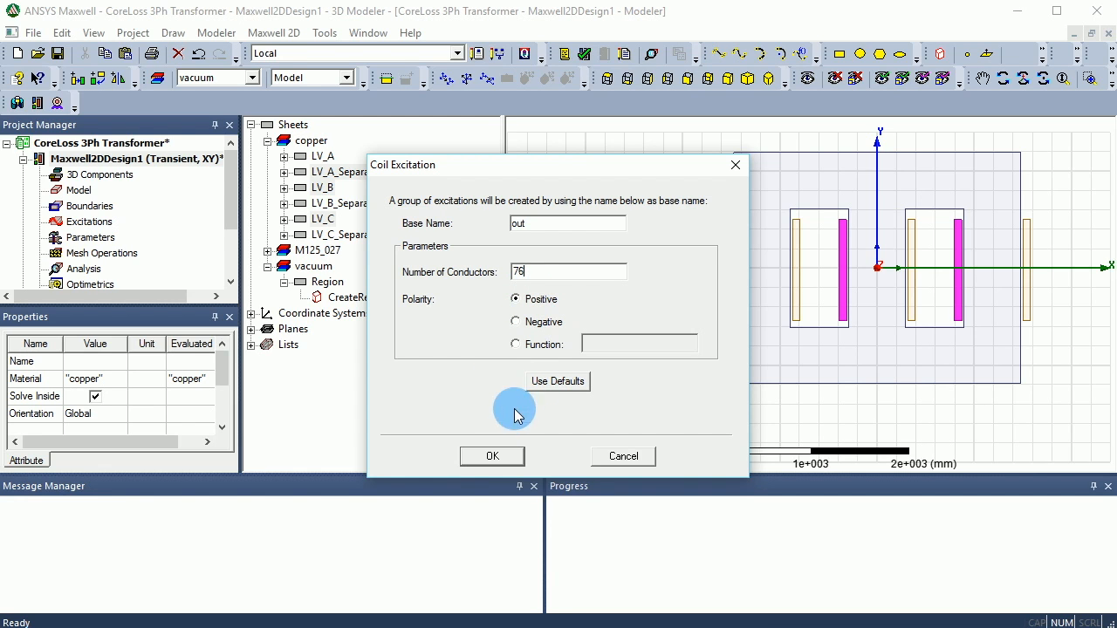
{"action": "left_click", "coordinate": [495, 455]}
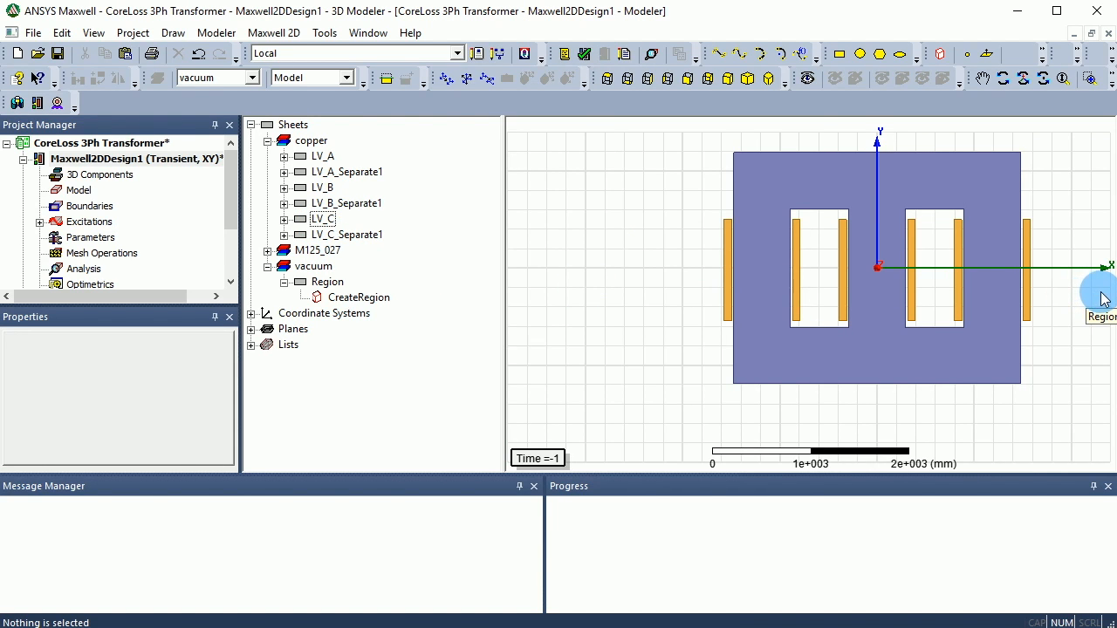
Examine which coil-side sheets the excitations out_1, out_2 and out_3 are assigned to.
{"action": "left_click", "coordinate": [39, 221]}
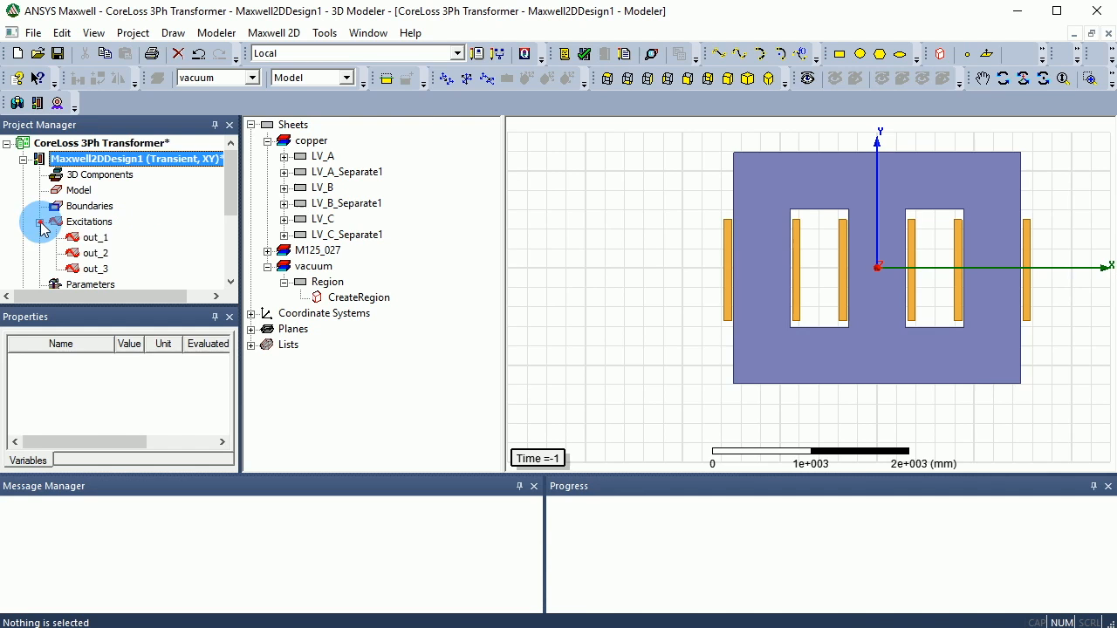
{"action": "left_click", "coordinate": [97, 241]}
{"action": "left_click", "coordinate": [96, 254]}
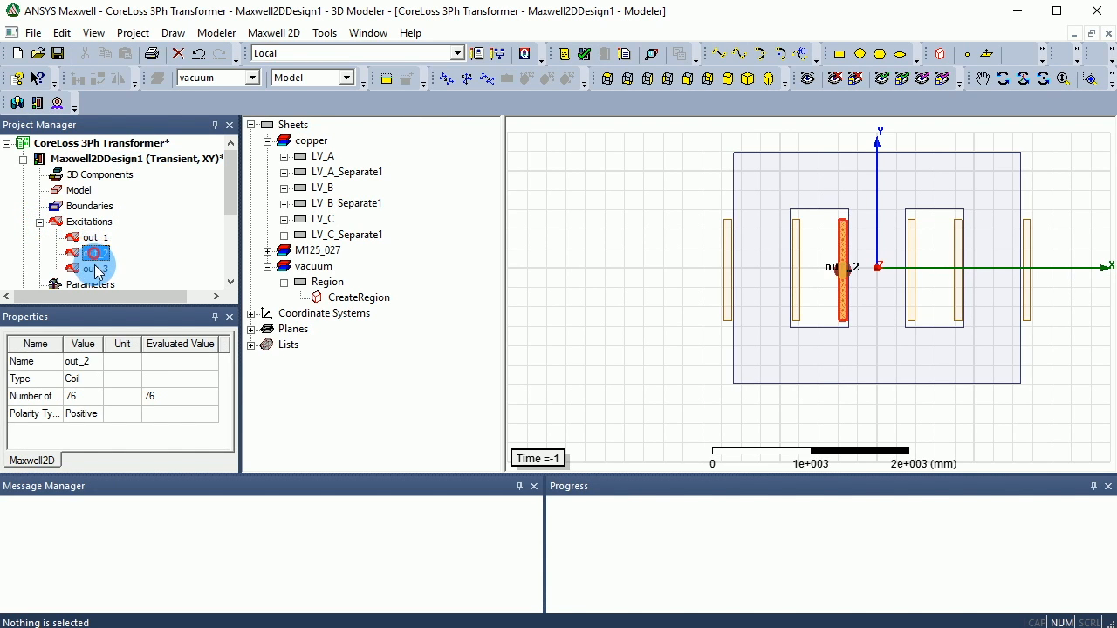
{"action": "left_click", "coordinate": [96, 268]}
{"action": "left_click", "coordinate": [573, 267]}
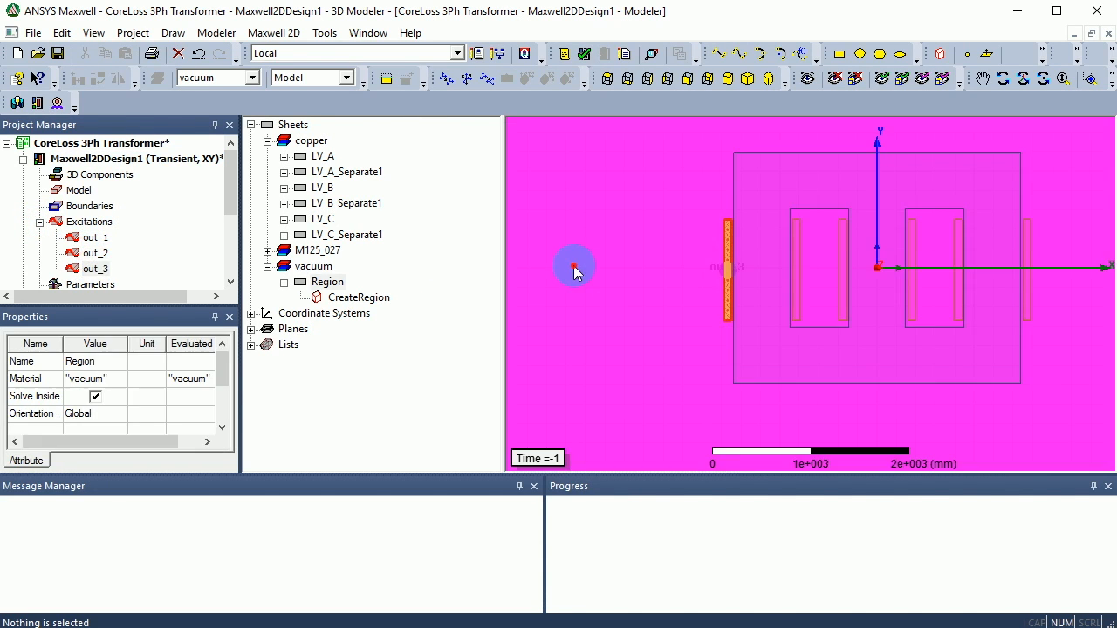
{"action": "scroll", "coordinate": [575, 280], "scroll_direction": "down", "scroll_amount": 4}
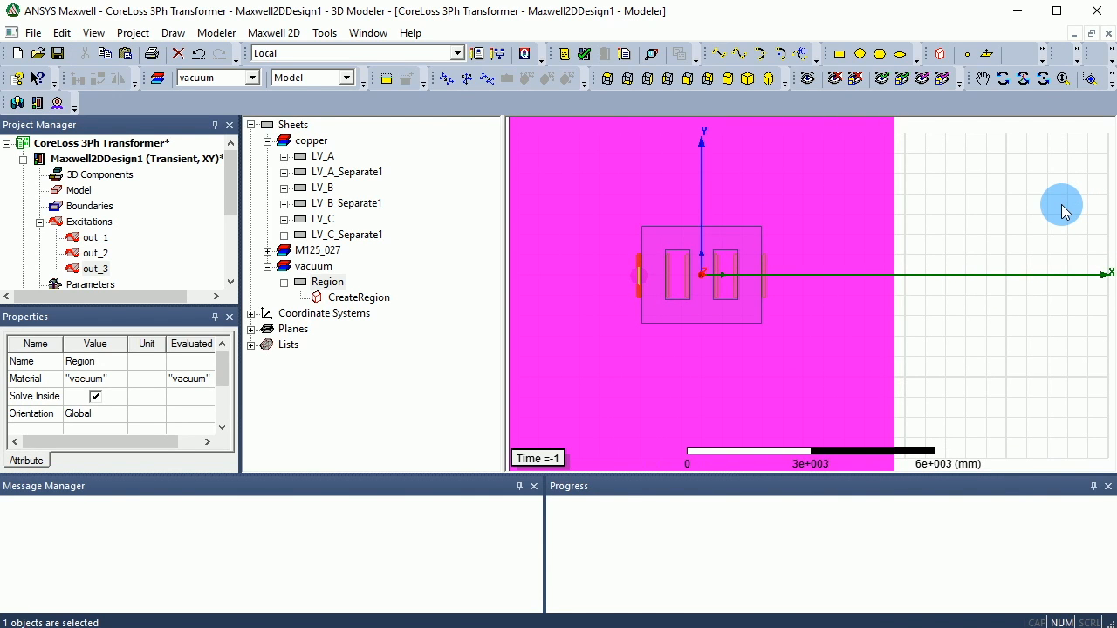
{"action": "left_click", "coordinate": [94, 238]}
{"action": "left_click", "coordinate": [95, 253]}
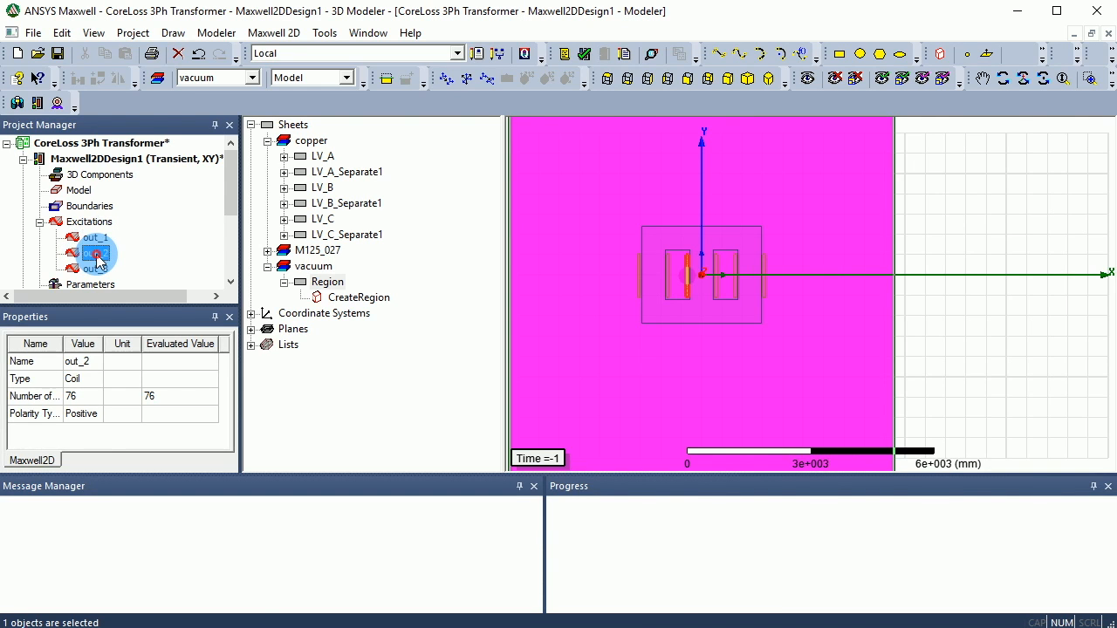
{"action": "left_click", "coordinate": [95, 268]}
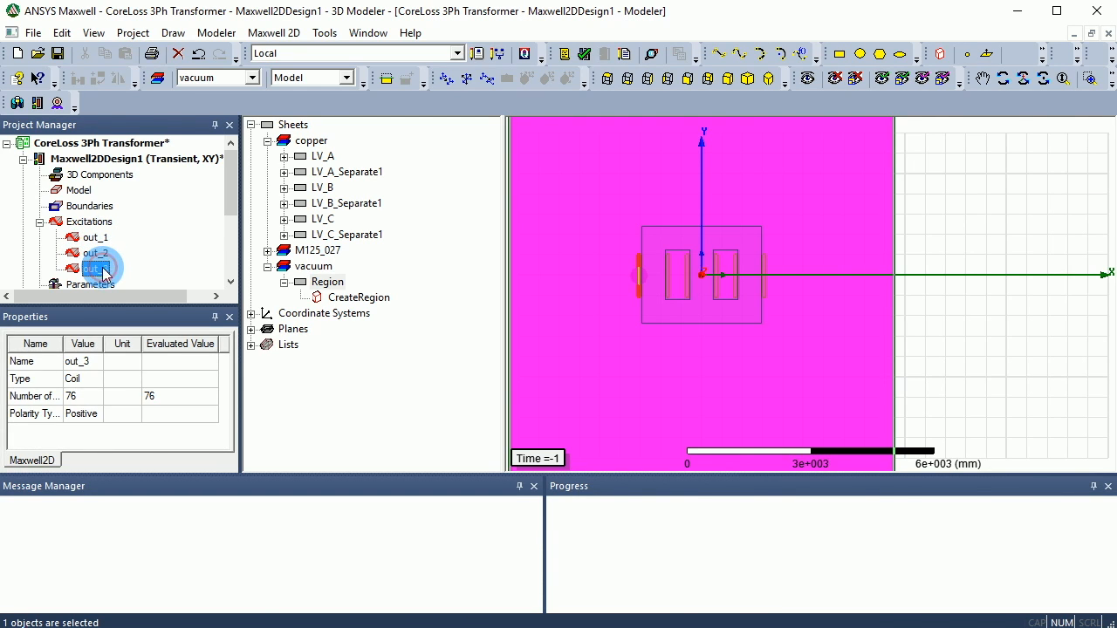
{"action": "left_click", "coordinate": [1015, 234]}
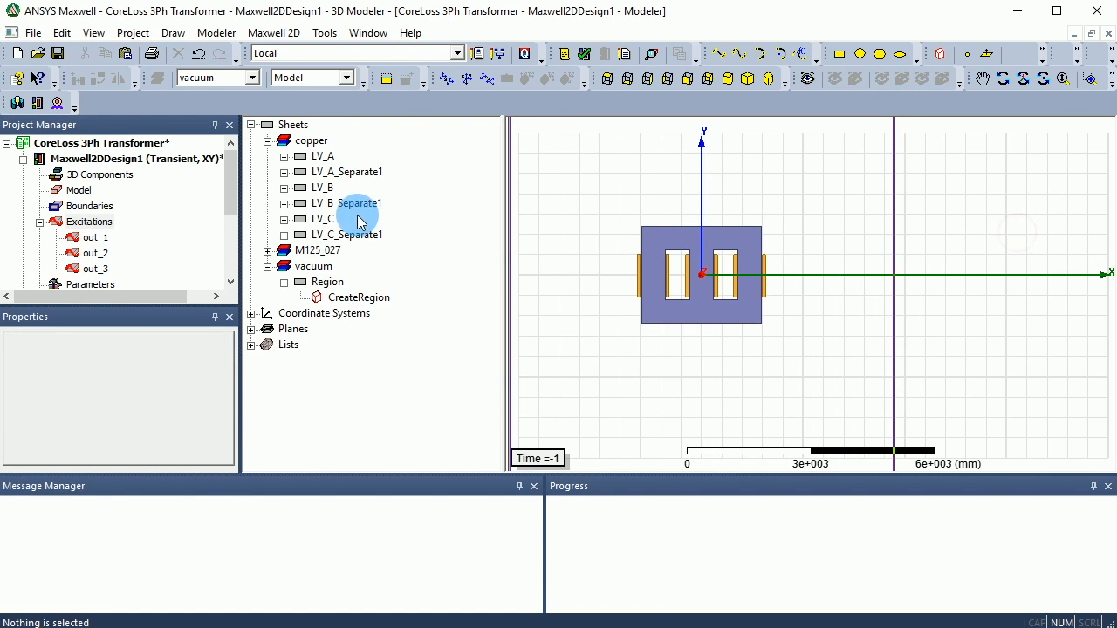
Assign a negative coil excitation with base name in and 76 conductors to the sheets LV_A, LV_B_Separate1 and LV_C_Separate1.
{"action": "left_click", "coordinate": [382, 177]}
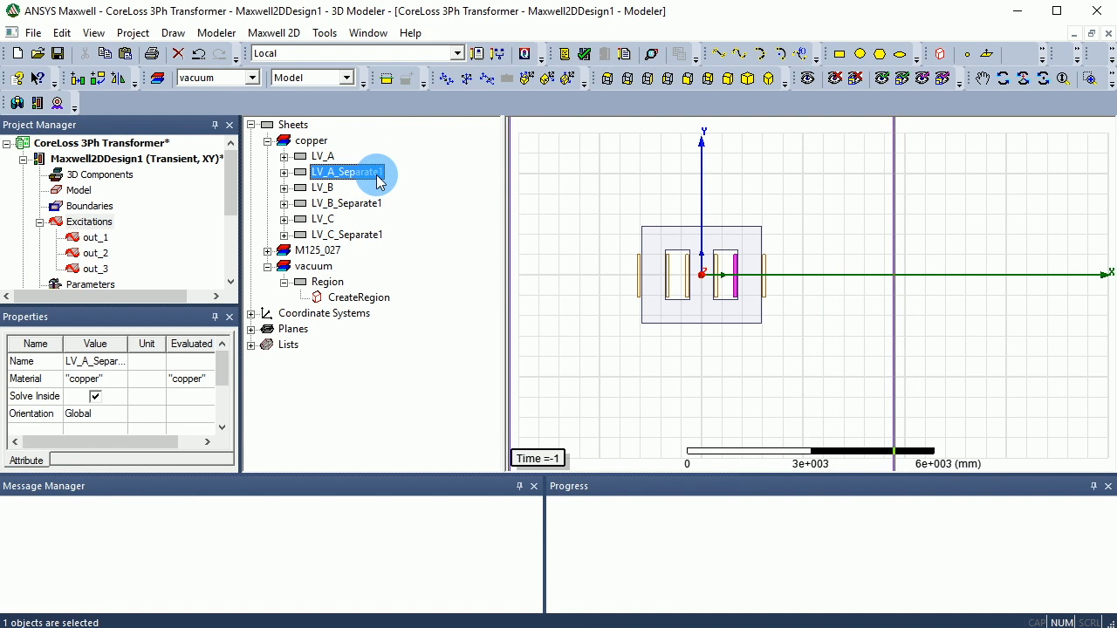
{"action": "left_click", "coordinate": [313, 158]}
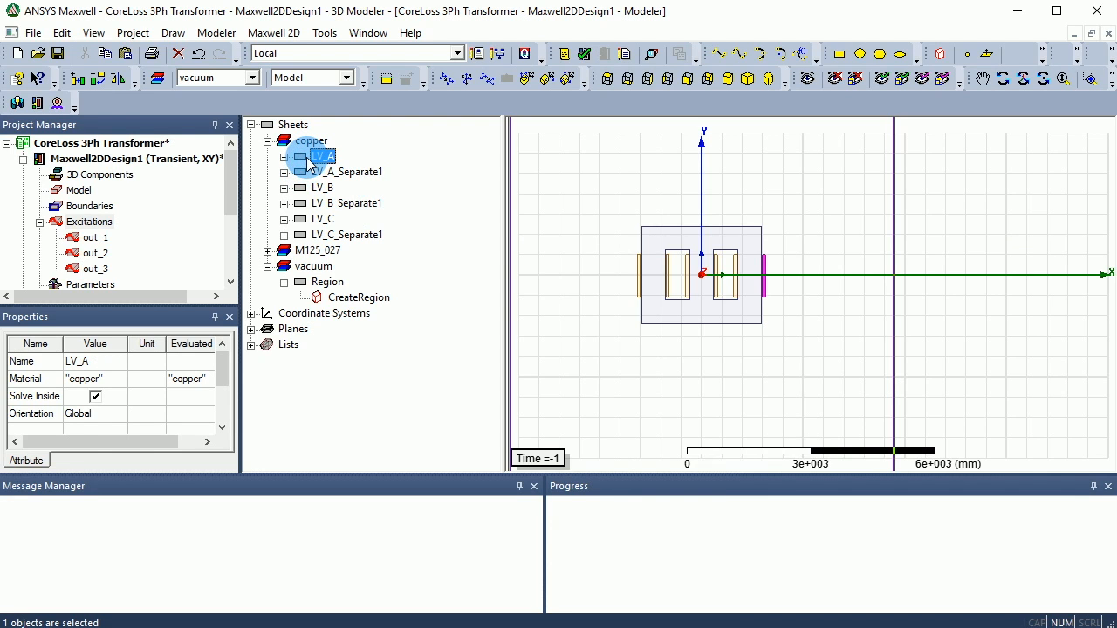
{"action": "left_click", "coordinate": [327, 204], "text": "ctrl"}
{"action": "left_click", "coordinate": [338, 235], "text": "ctrl"}
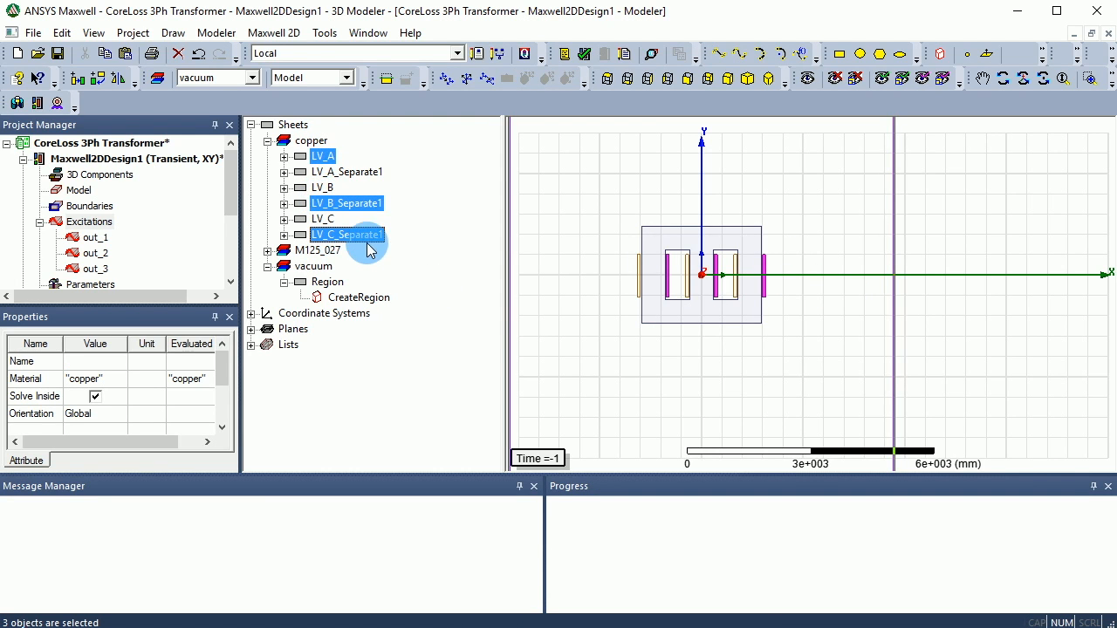
{"action": "right_click", "coordinate": [368, 242]}
{"action": "mouse_move", "coordinate": [428, 445]}
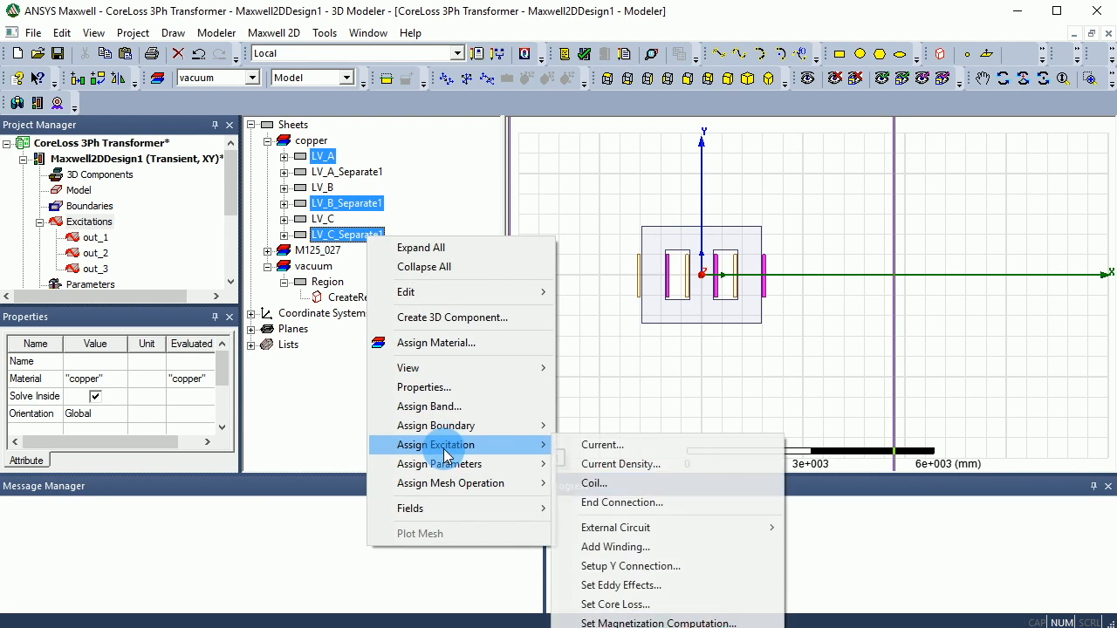
{"action": "left_click", "coordinate": [626, 483]}
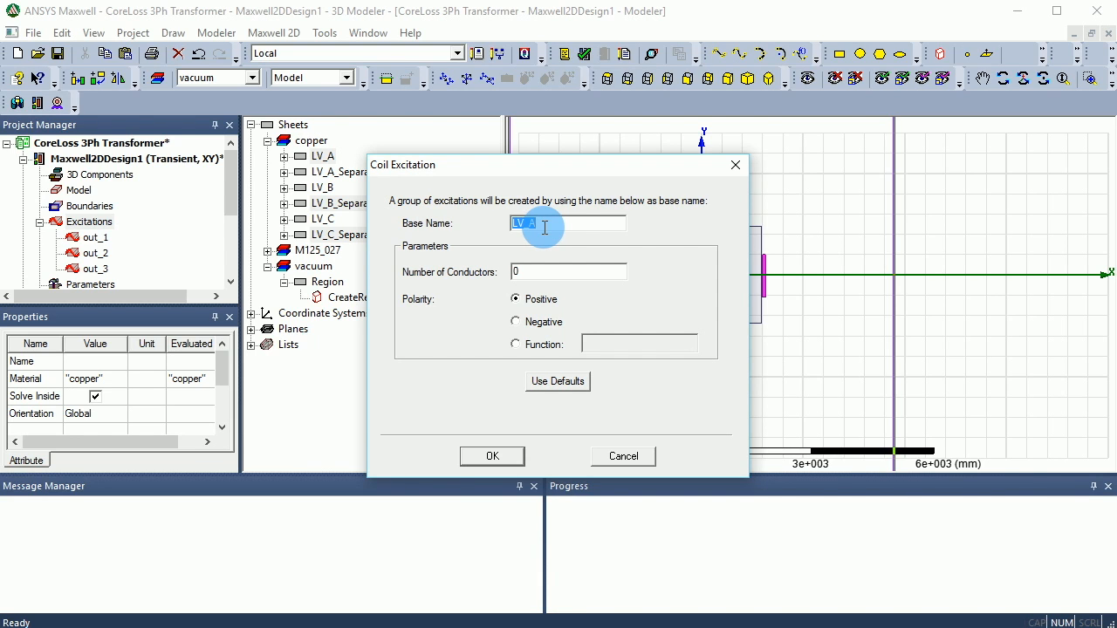
{"action": "type", "text": "IN"}
{"action": "type", "text": "in"}
{"action": "left_click_drag", "start_coordinate": [506, 224], "coordinate": [529, 224]}
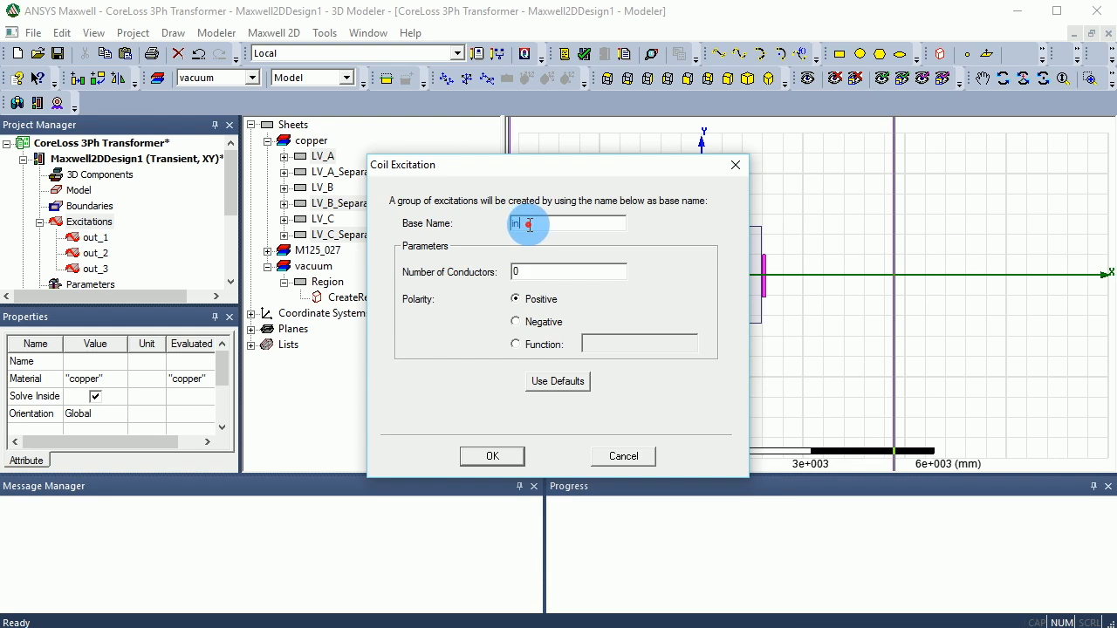
{"action": "double_click", "coordinate": [523, 270]}
{"action": "type", "text": "78"}
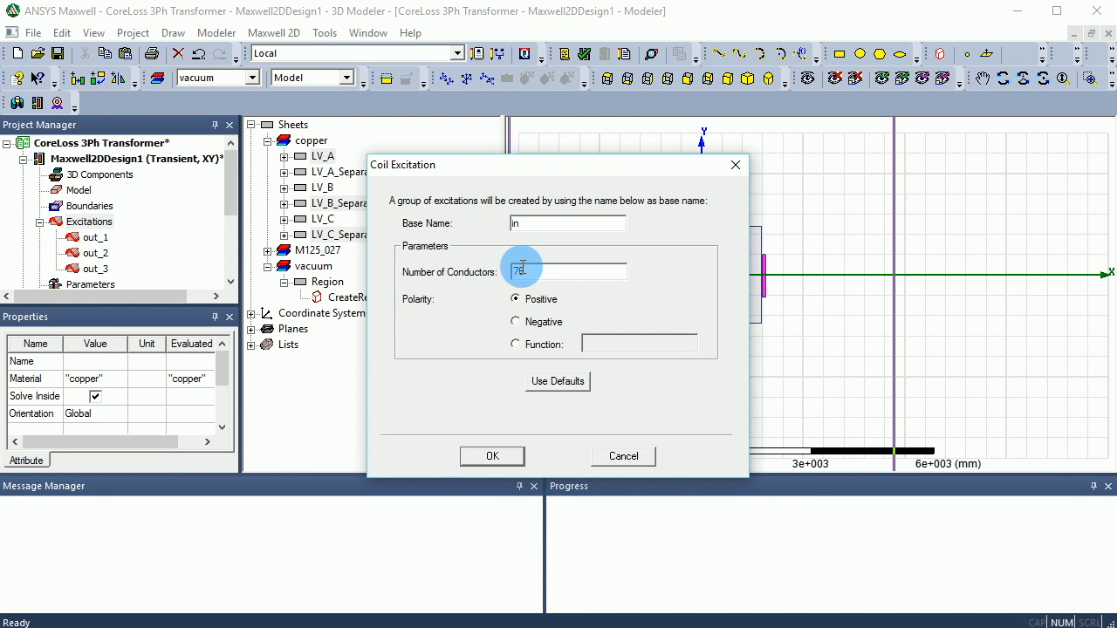
{"action": "left_click", "coordinate": [515, 321]}
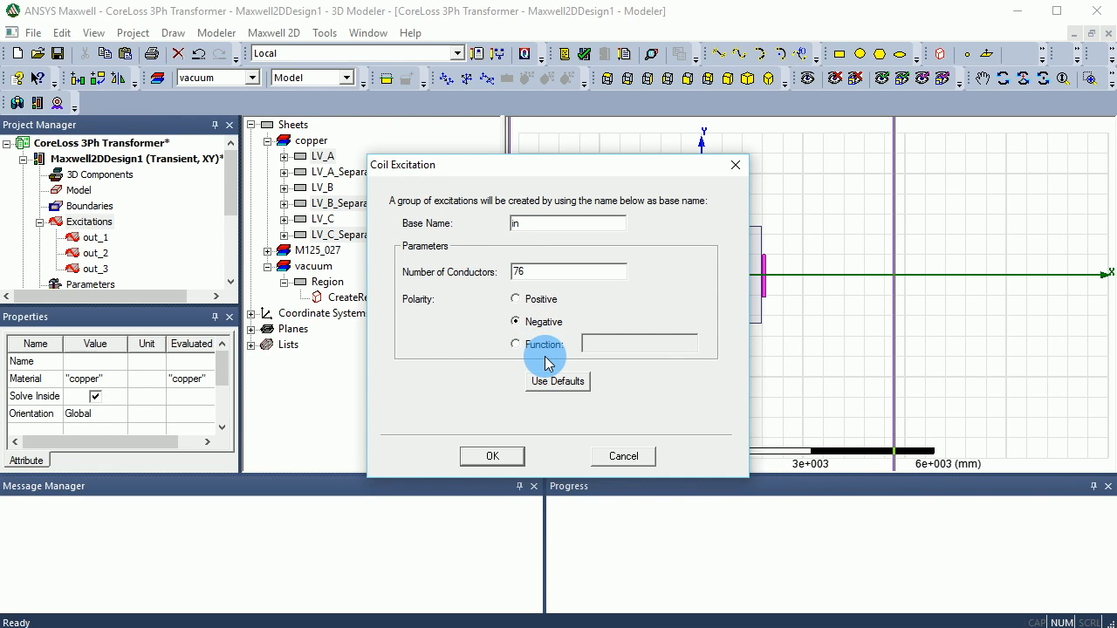
{"action": "left_click", "coordinate": [494, 457]}
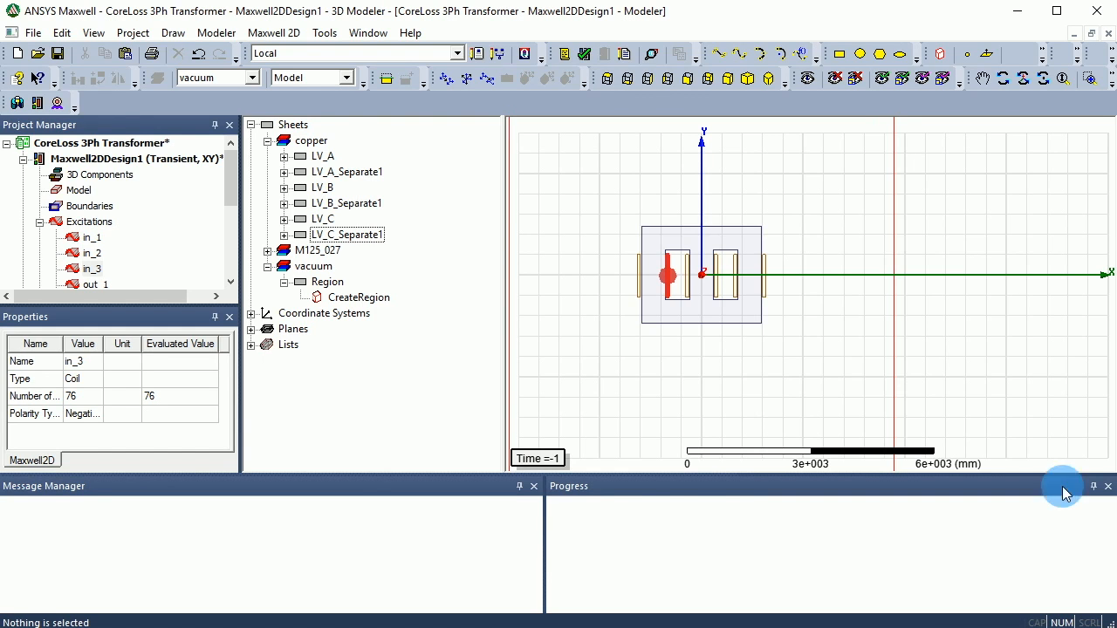
Add a winding named WindingA to the excitations and set its type to Voltage.
{"action": "right_click", "coordinate": [99, 229]}
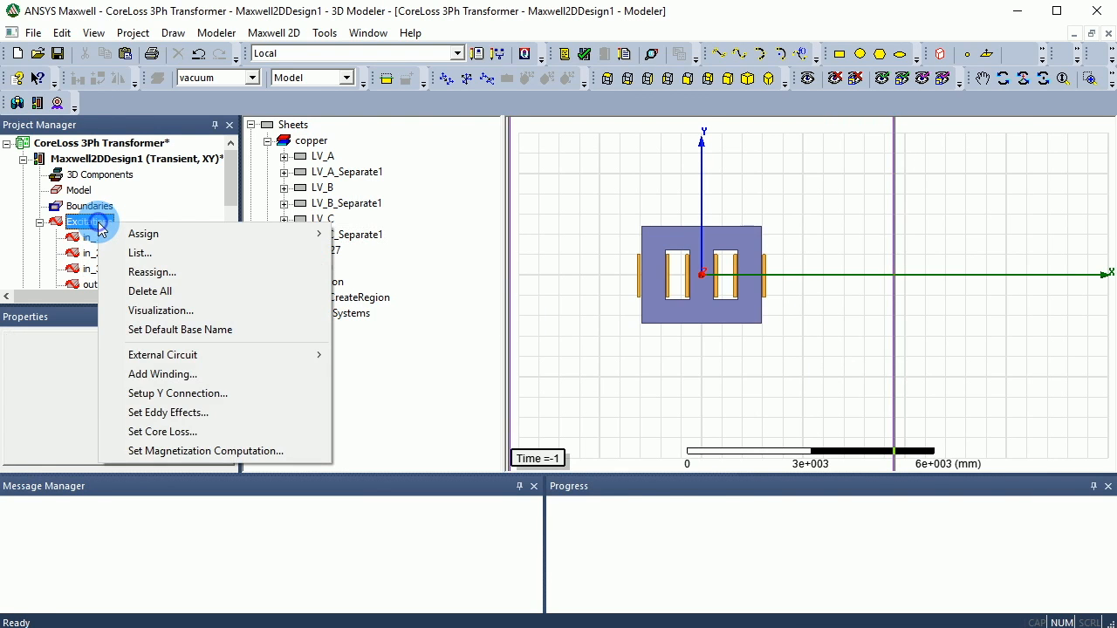
{"action": "left_click", "coordinate": [193, 377]}
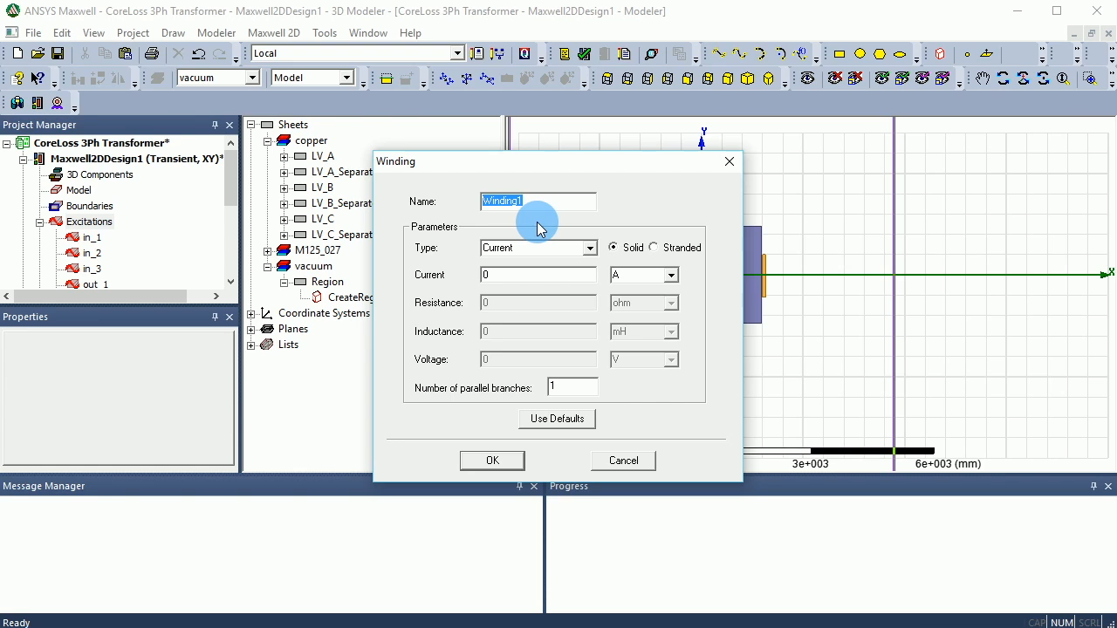
{"action": "type", "text": "Winding"}
{"action": "left_click", "coordinate": [590, 248]}
{"action": "left_click", "coordinate": [526, 275]}
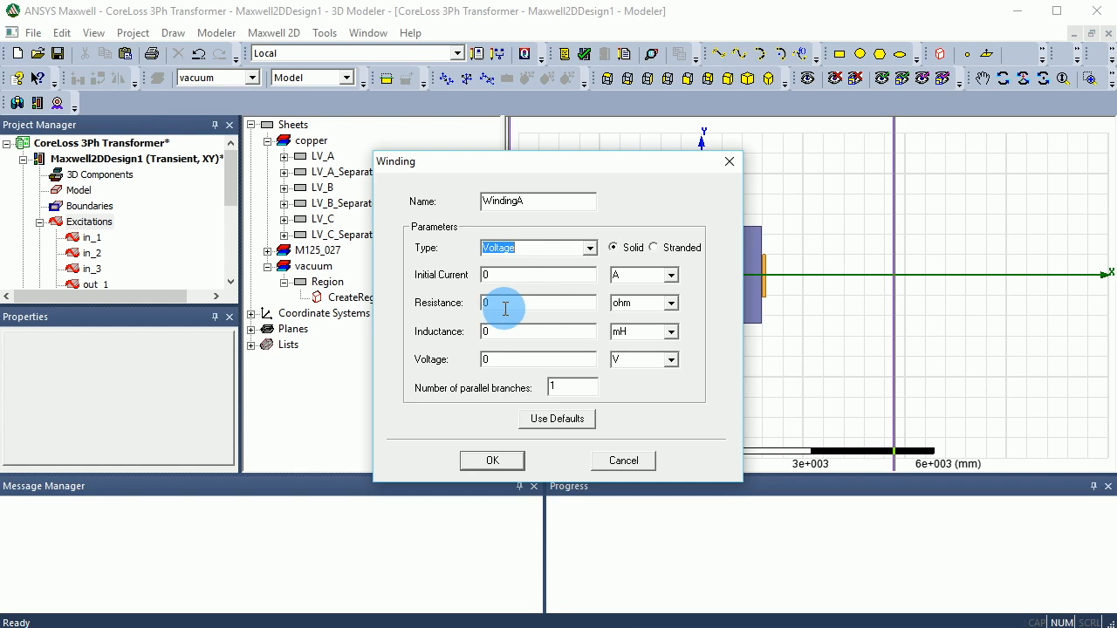
Set WindingA's resistance to 1 mOhm.
{"action": "left_click_drag", "start_coordinate": [505, 305], "coordinate": [461, 302]}
{"action": "type", "text": "1"}
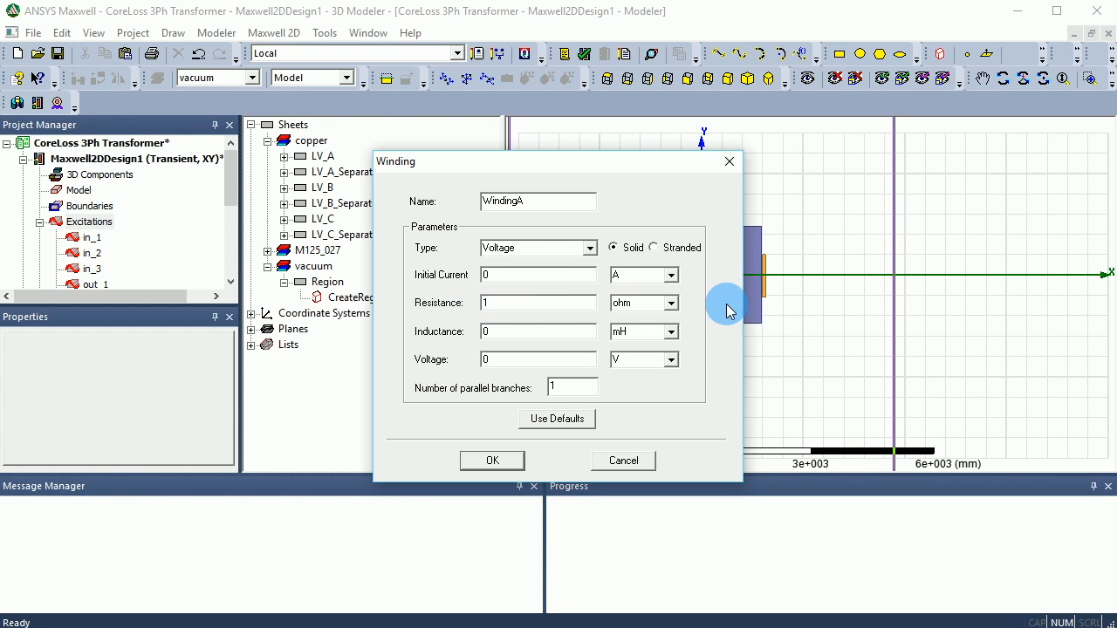
{"action": "left_click", "coordinate": [670, 302]}
{"action": "left_click", "coordinate": [640, 332]}
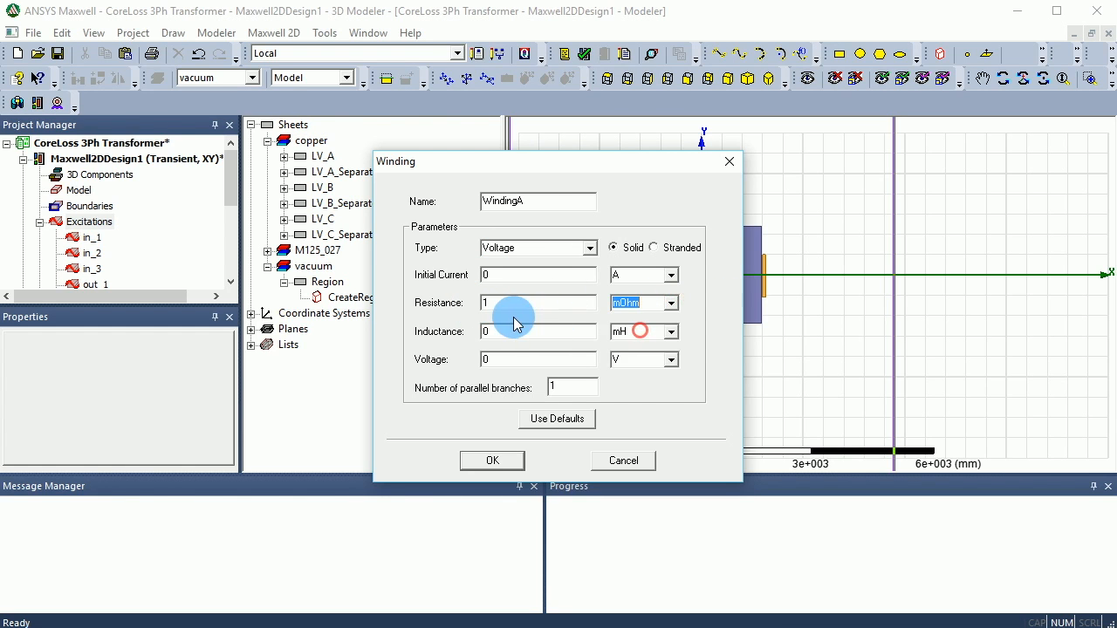
{"action": "left_click", "coordinate": [531, 326]}
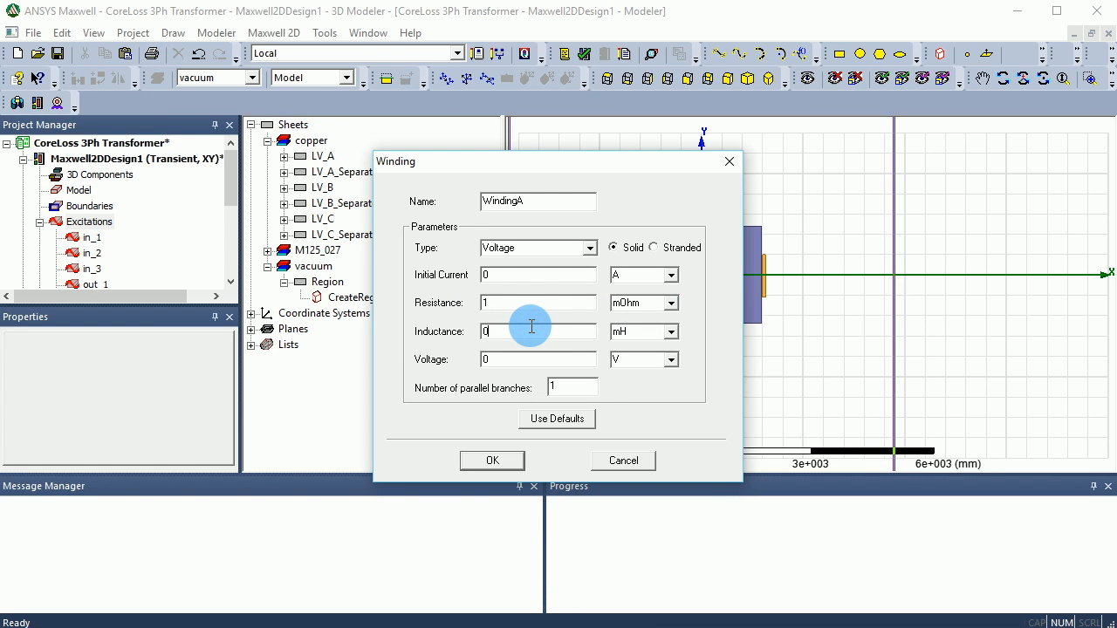
Enter WindingA's voltage expression as Vpeak*(1-exp(-50*time))*cos(2*pi*60*time, leaving the cosine term open.
{"action": "left_click", "coordinate": [517, 357]}
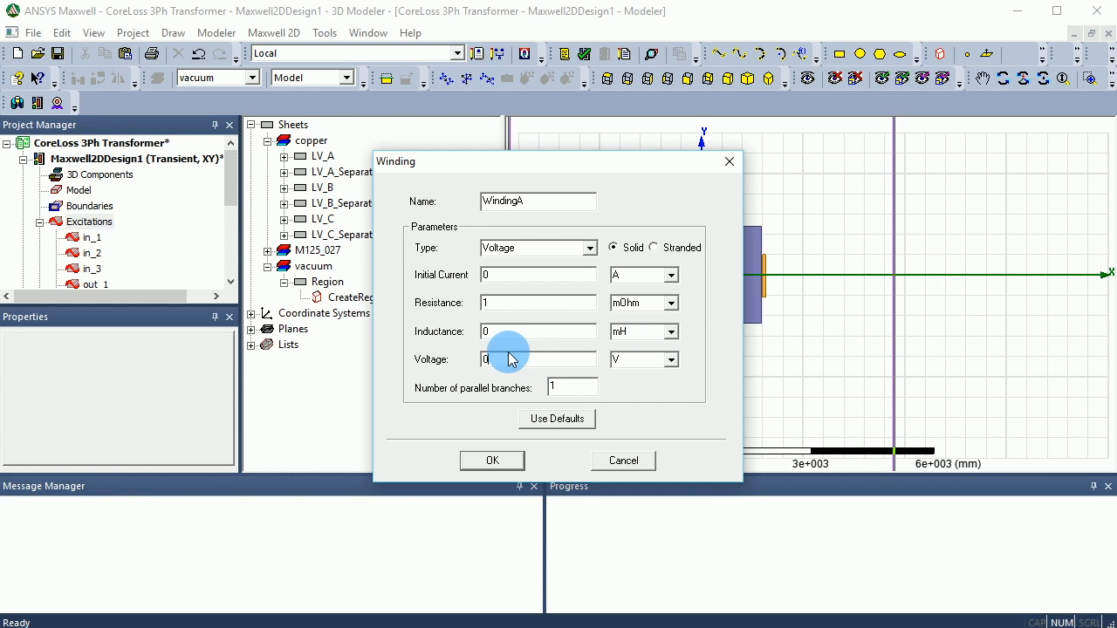
{"action": "double_click", "coordinate": [500, 359]}
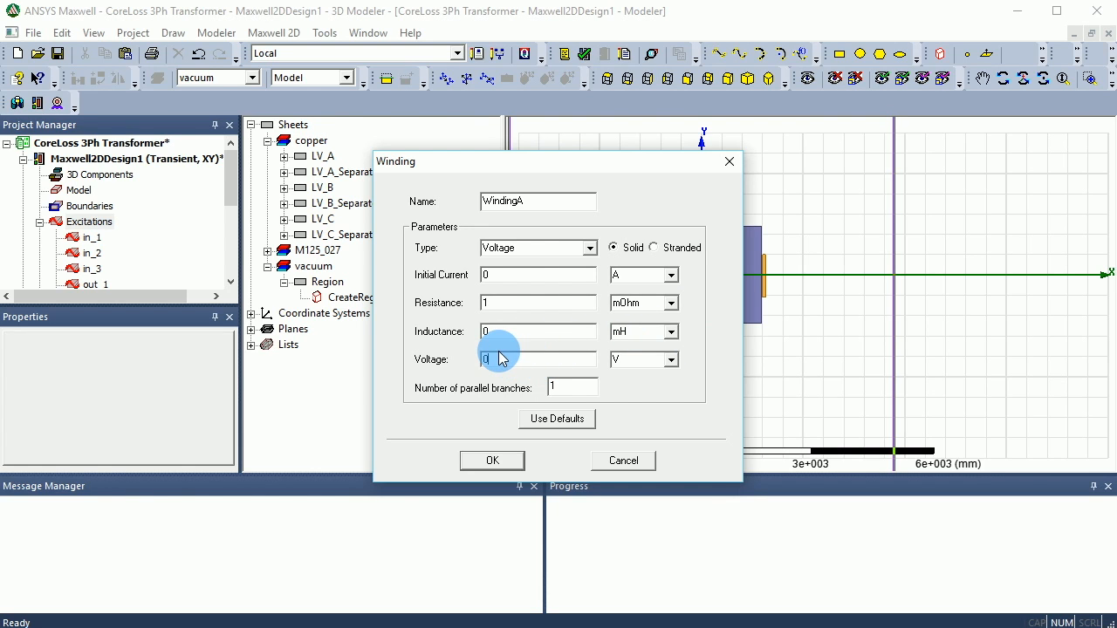
{"action": "type", "text": "Vpeak"}
{"action": "double_click", "coordinate": [500, 358]}
{"action": "type", "text": "*"}
{"action": "type", "text": "("}
{"action": "type", "text": "1-exp"}
{"action": "type", "text": "("}
{"action": "type", "text": "-50*"}
{"action": "type", "text": "time"}
{"action": "type", "text": ")"}
{"action": "type", "text": ")"}
{"action": "type", "text": "*co"}
{"action": "type", "text": "s"}
{"action": "type", "text": "(2"}
{"action": "type", "text": "*"}
{"action": "type", "text": "p"}
{"action": "type", "text": "i*"}
{"action": "type", "text": "60"}
{"action": "type", "text": "*time"}
{"action": "left_click", "coordinate": [500, 358]}
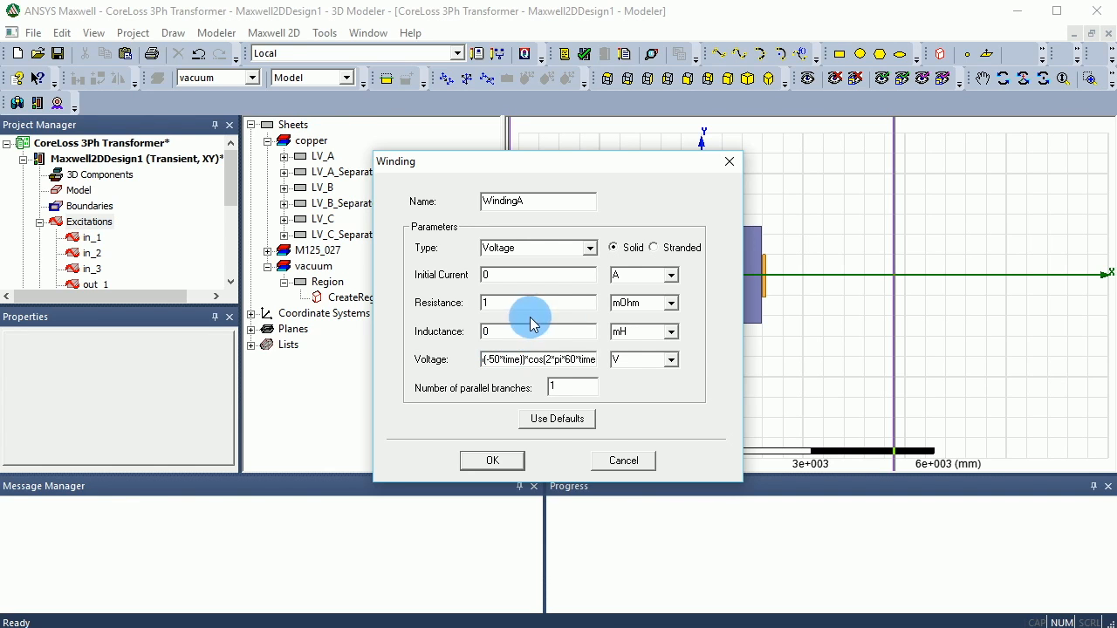
{"action": "left_click", "coordinate": [592, 357]}
{"action": "type", "text": "+"}
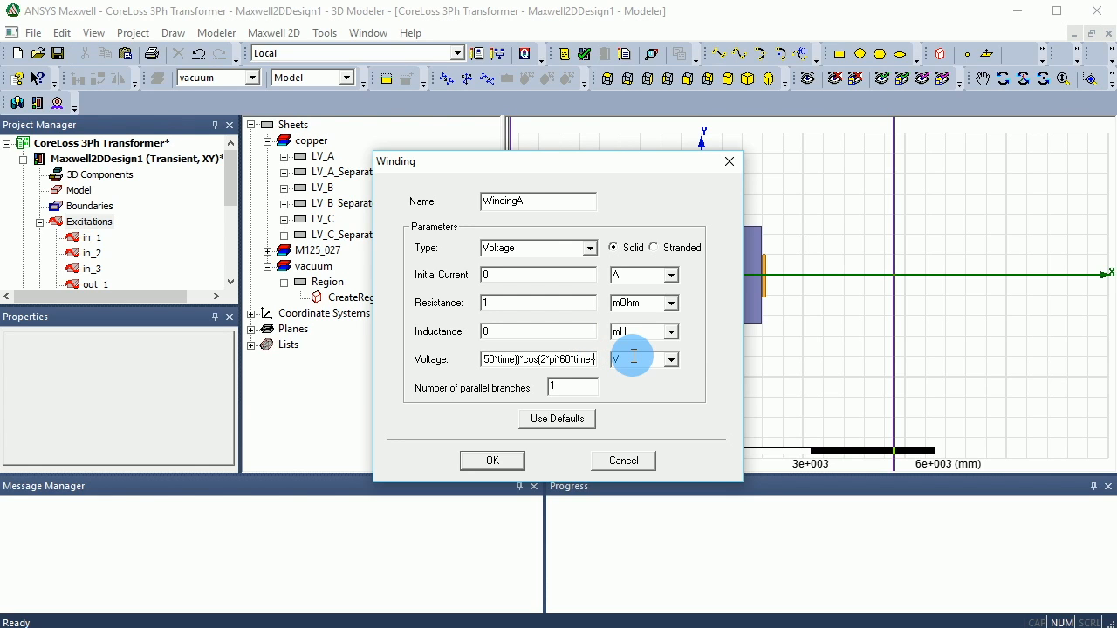
{"action": "type", "text": "("}
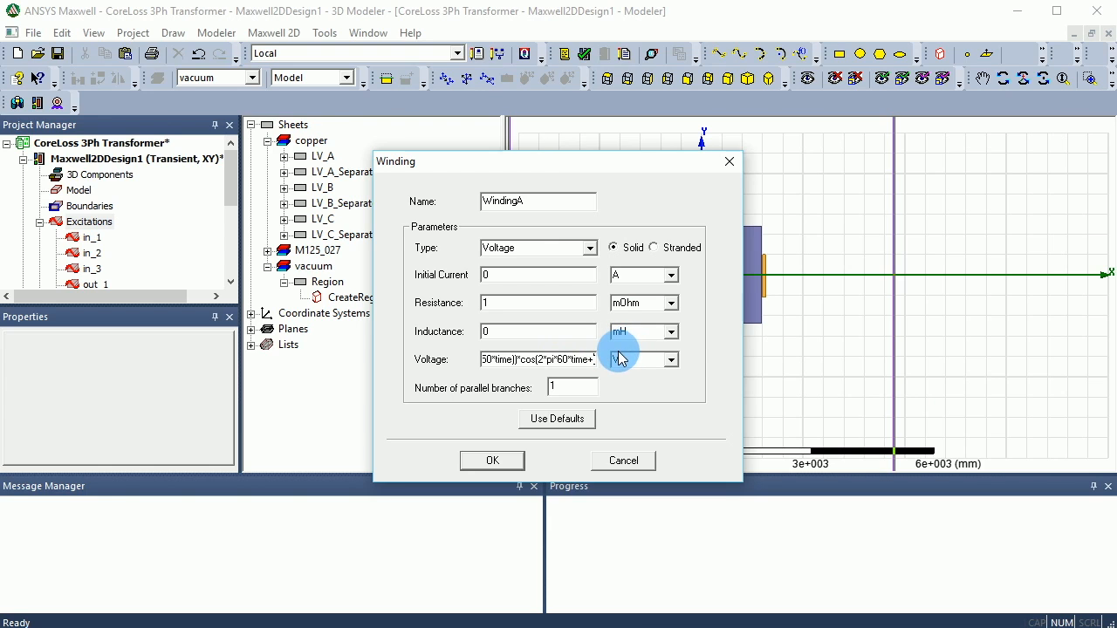
{"action": "key", "text": "BackSpace"}
{"action": "key", "text": "BackSpace"}
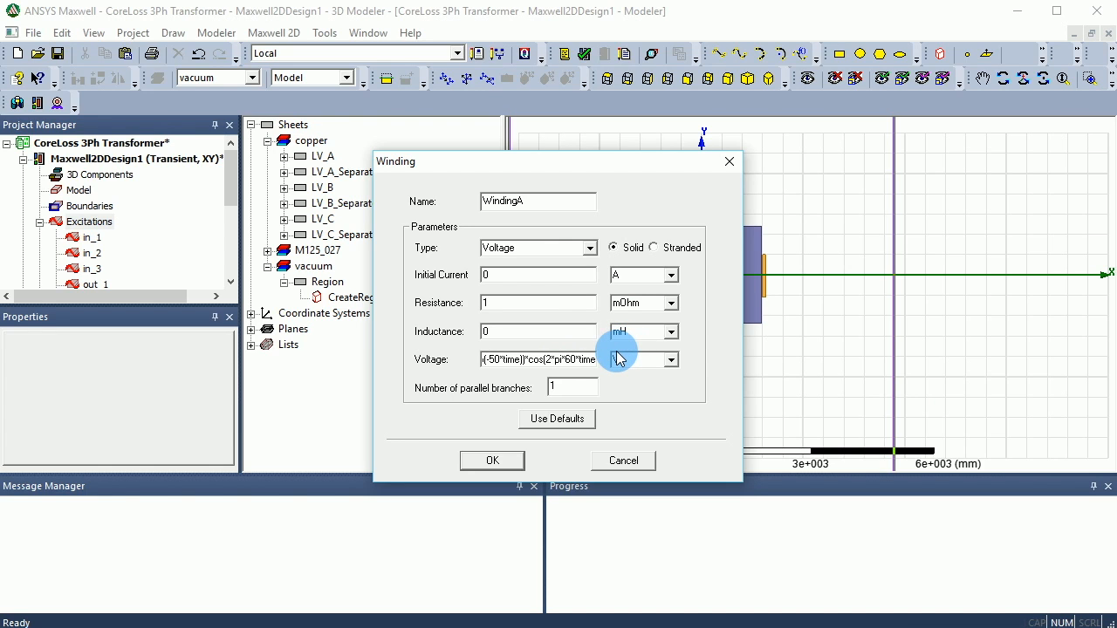
Close the cosine term with a parenthesis and copy WindingA's whole voltage expression.
{"action": "type", "text": ")"}
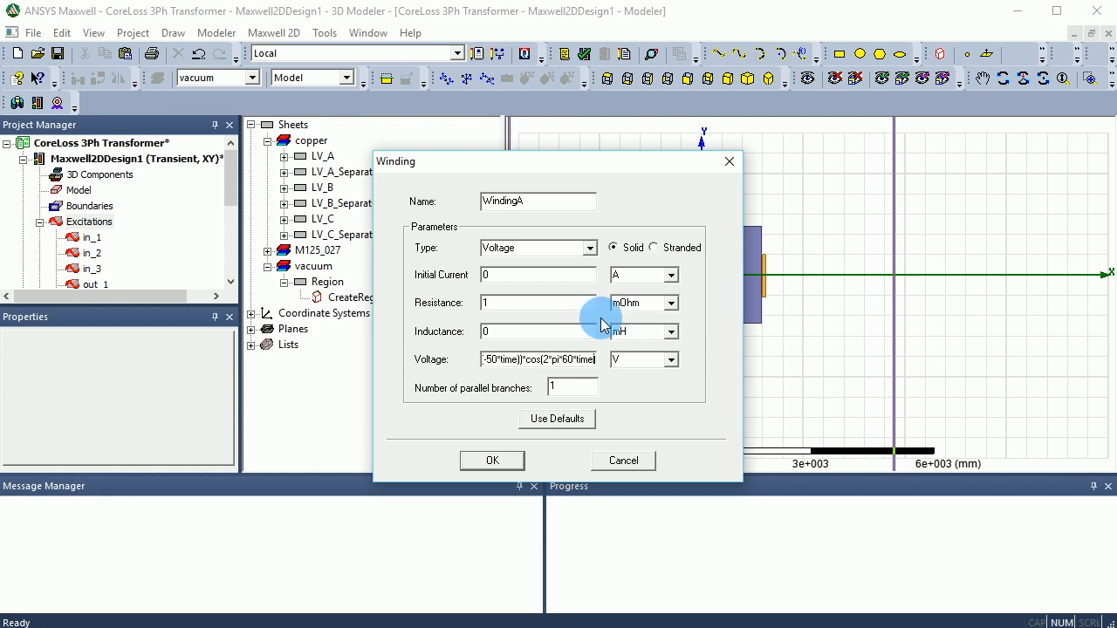
{"action": "left_click_drag", "start_coordinate": [577, 356], "coordinate": [472, 359]}
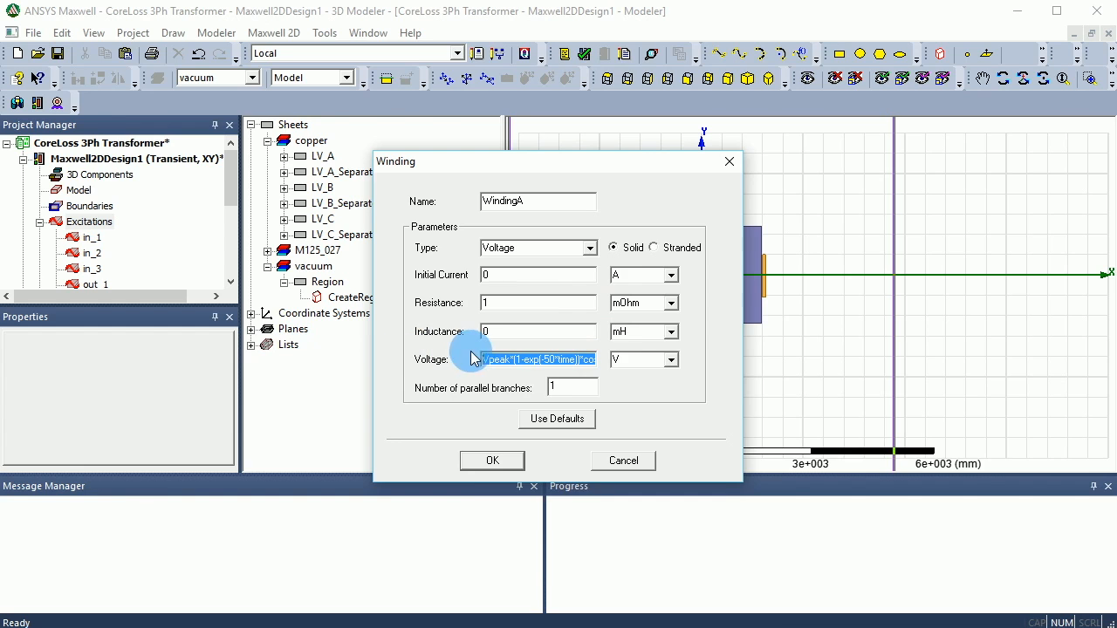
{"action": "right_click", "coordinate": [499, 359]}
{"action": "left_click", "coordinate": [520, 408]}
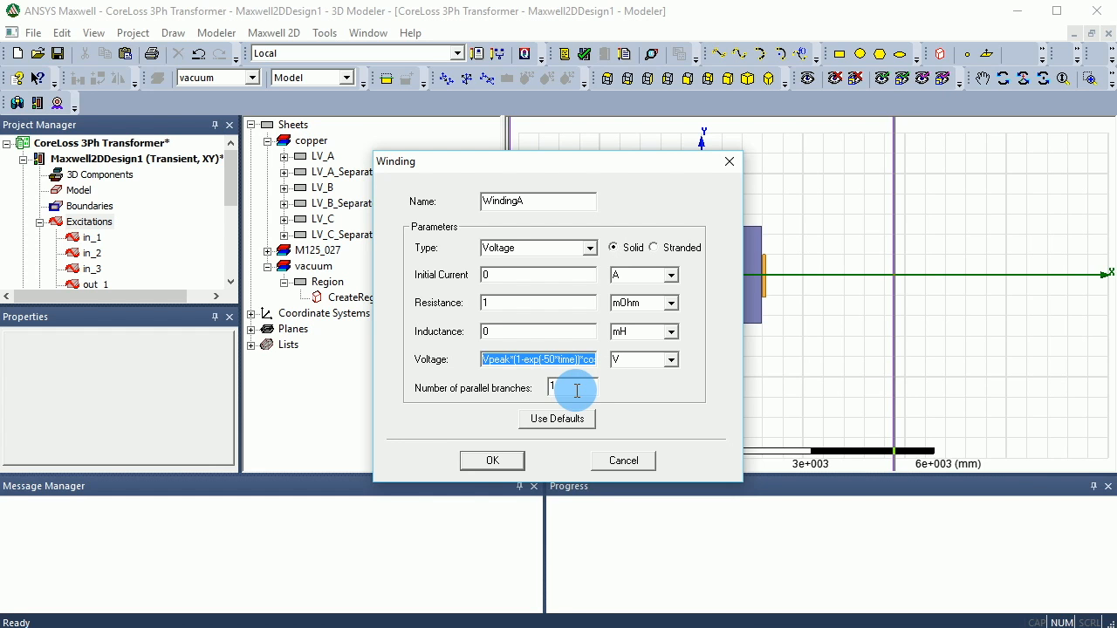
Confirm WindingA and define the local variable Vpeak as 13800*sqrt(2)/sqrt(3) with unit V.
{"action": "left_click", "coordinate": [477, 455]}
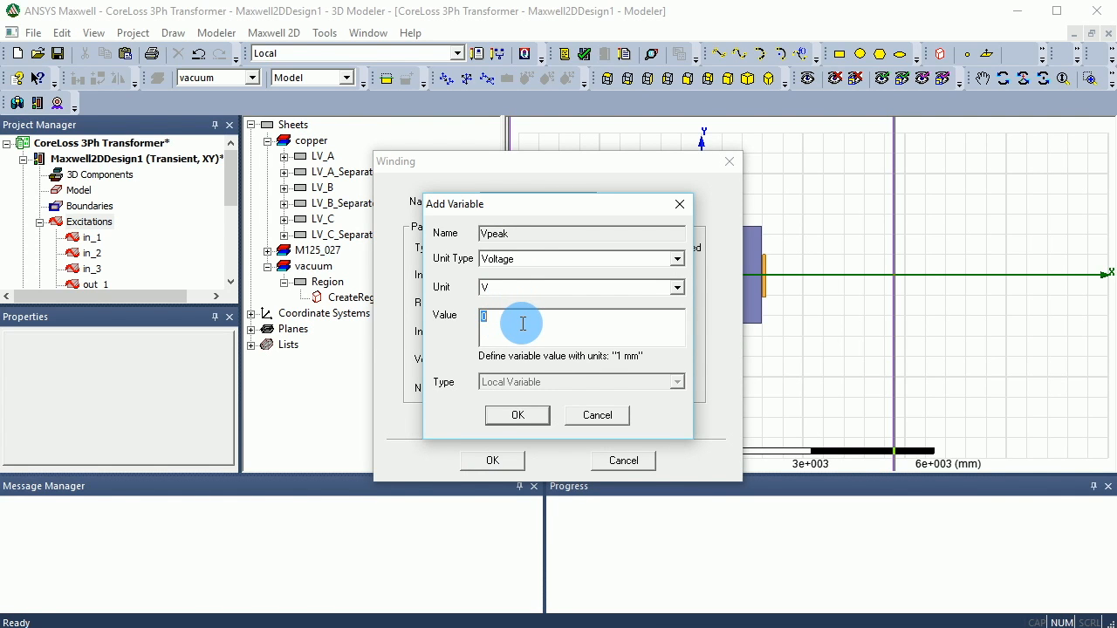
{"action": "type", "text": "13800"}
{"action": "type", "text": "*sqrt(2)"}
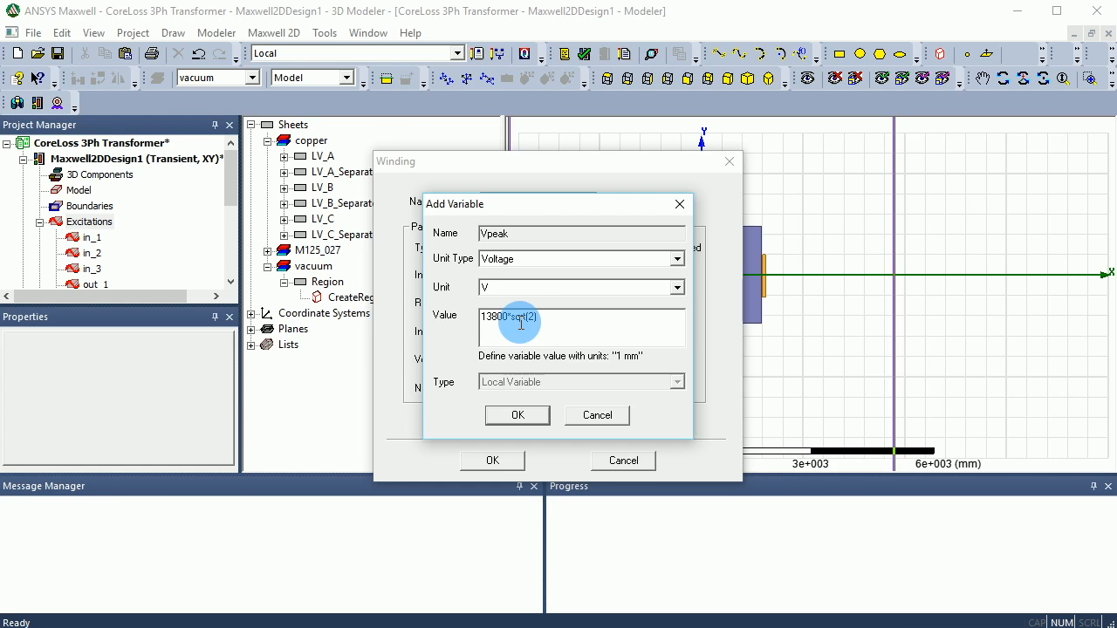
{"action": "type", "text": "/sqrt(3"}
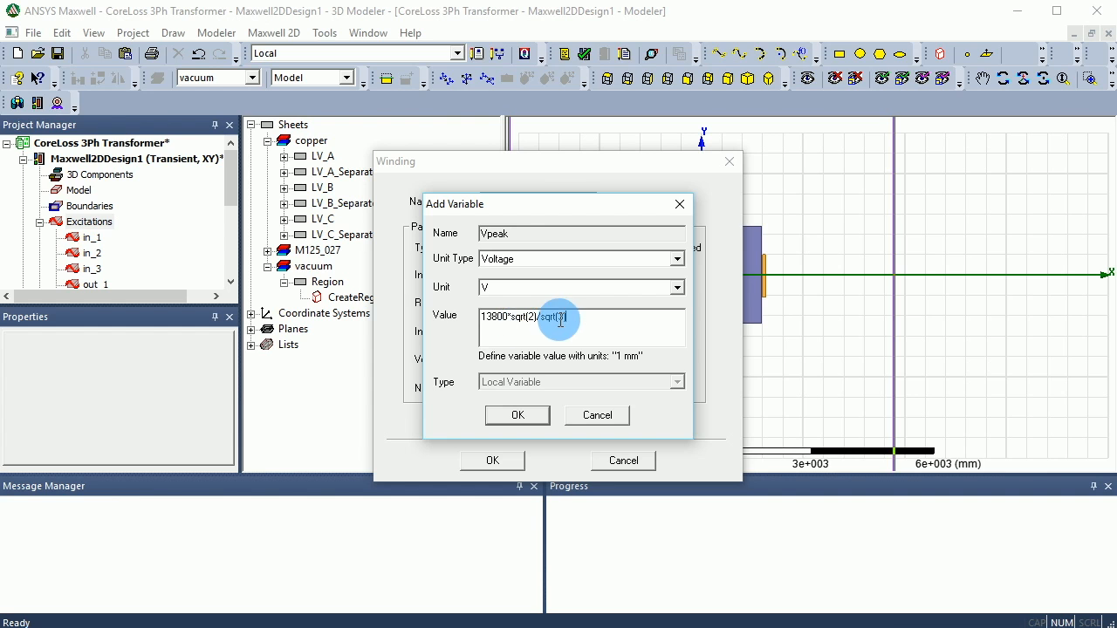
{"action": "left_click", "coordinate": [518, 415]}
{"action": "left_click", "coordinate": [492, 460]}
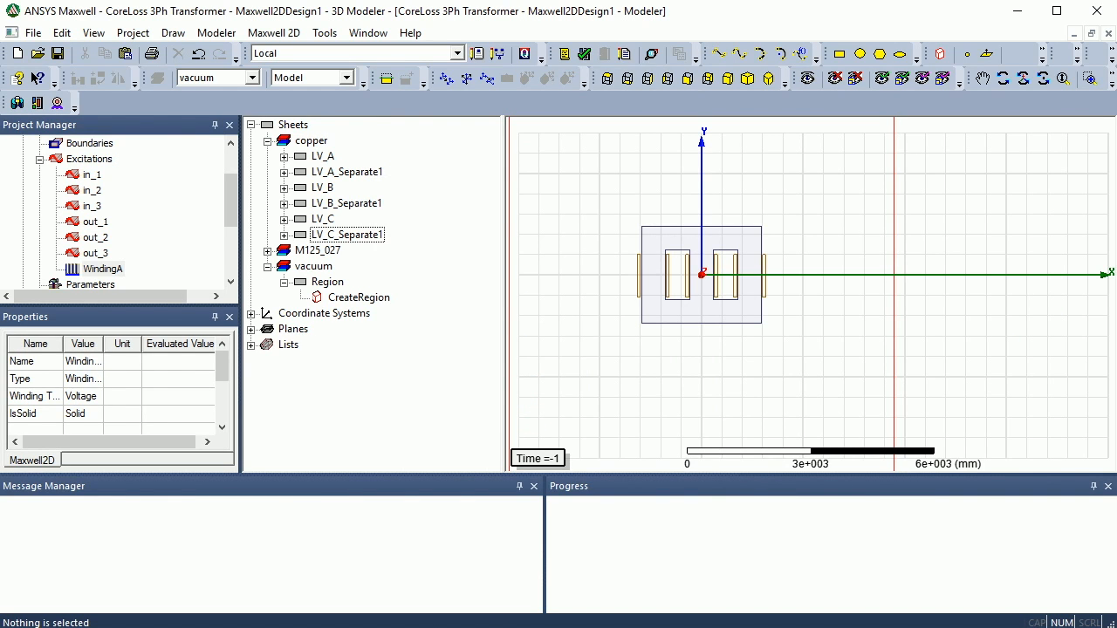
Add a winding named WindingB to the excitations and set its type to Voltage.
{"action": "right_click", "coordinate": [91, 160]}
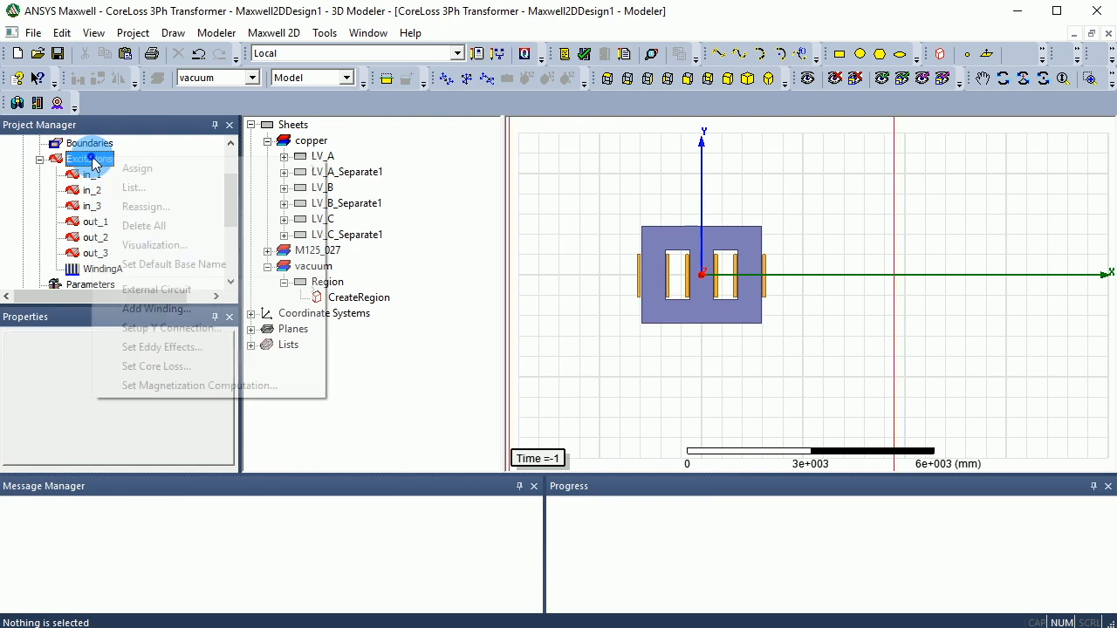
{"action": "left_click", "coordinate": [207, 308]}
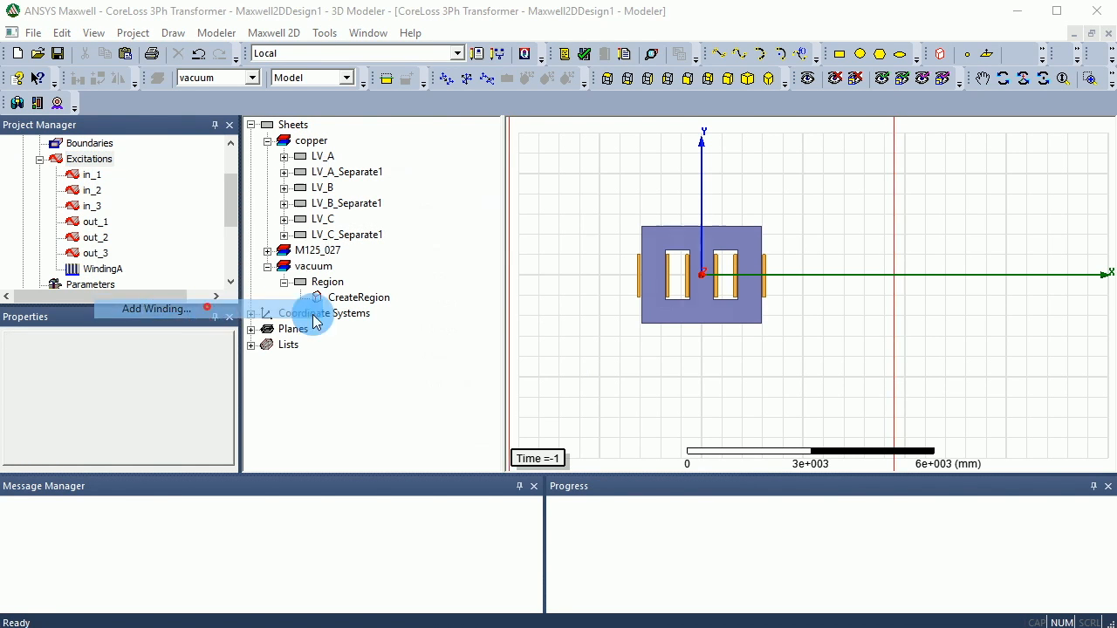
{"action": "left_click", "coordinate": [503, 251]}
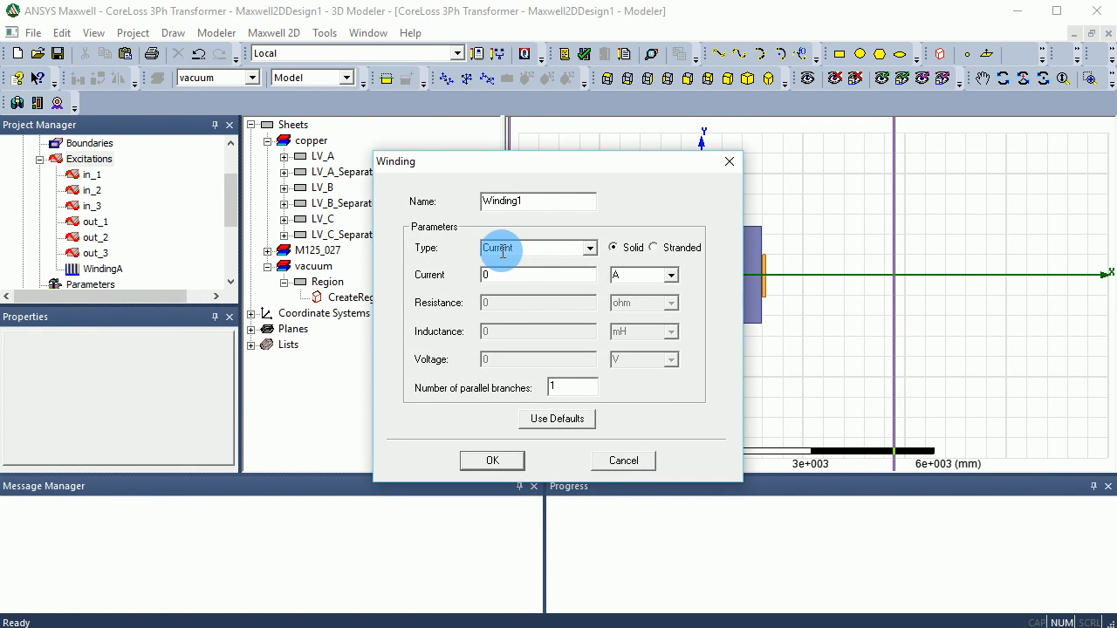
{"action": "type", "text": "B"}
{"action": "left_click", "coordinate": [508, 250]}
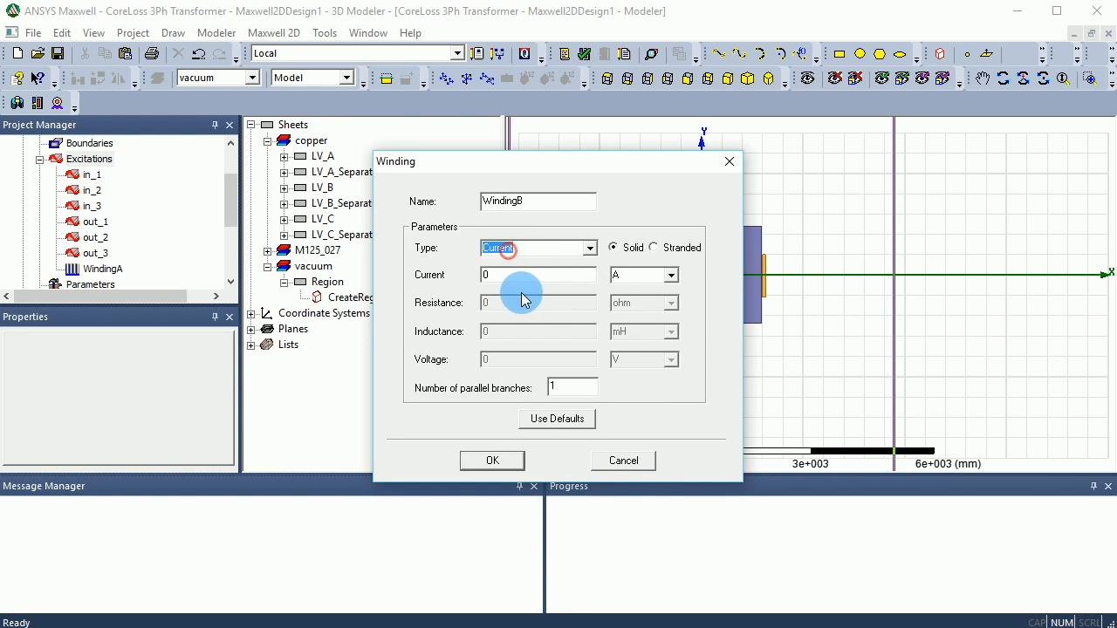
{"action": "scroll", "coordinate": [574, 252], "scroll_direction": "down", "scroll_amount": 2}
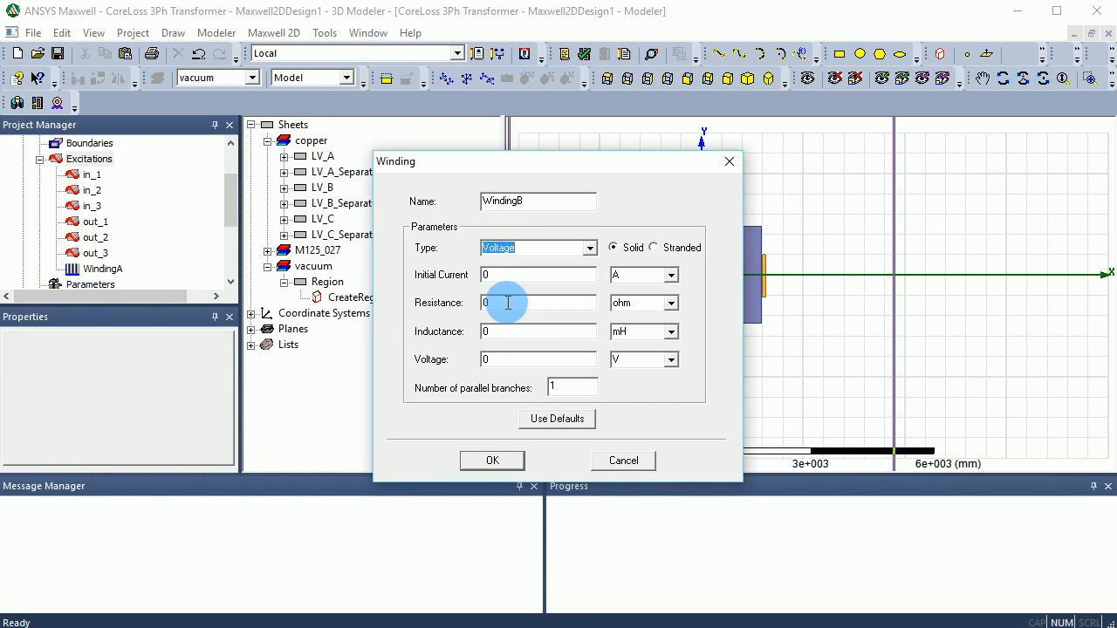
Set WindingB's resistance to 1 mOhm.
{"action": "left_click_drag", "start_coordinate": [506, 302], "coordinate": [409, 300]}
{"action": "type", "text": "1"}
{"action": "left_click", "coordinate": [648, 304]}
{"action": "scroll", "coordinate": [648, 303], "scroll_direction": "down", "scroll_amount": 1}
{"action": "scroll", "coordinate": [647, 303], "scroll_direction": "down", "scroll_amount": 2}
Paste the copied expression as WindingB's voltage and add the phase shift +(2/3*pi) inside the cosine.
{"action": "left_click", "coordinate": [504, 360]}
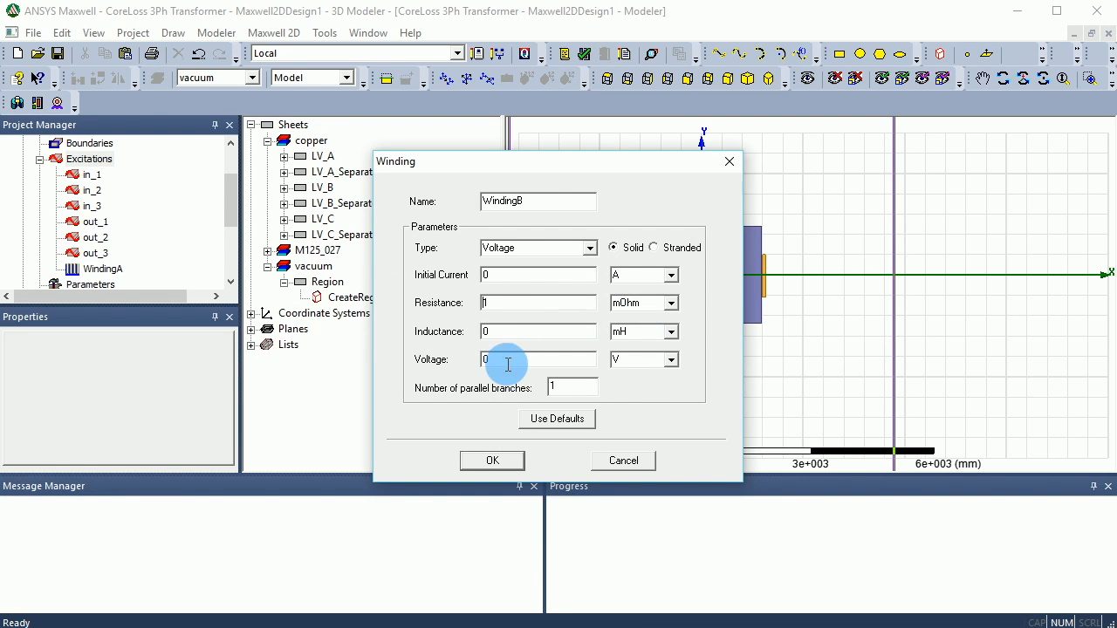
{"action": "key", "text": "ctrl+v"}
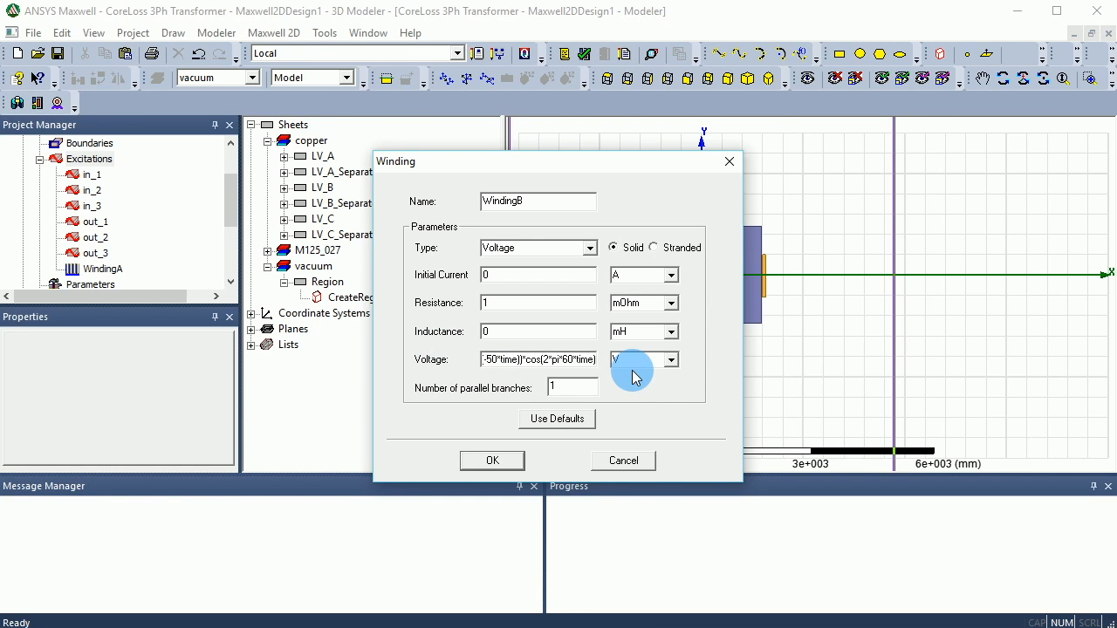
{"action": "type", "text": "+"}
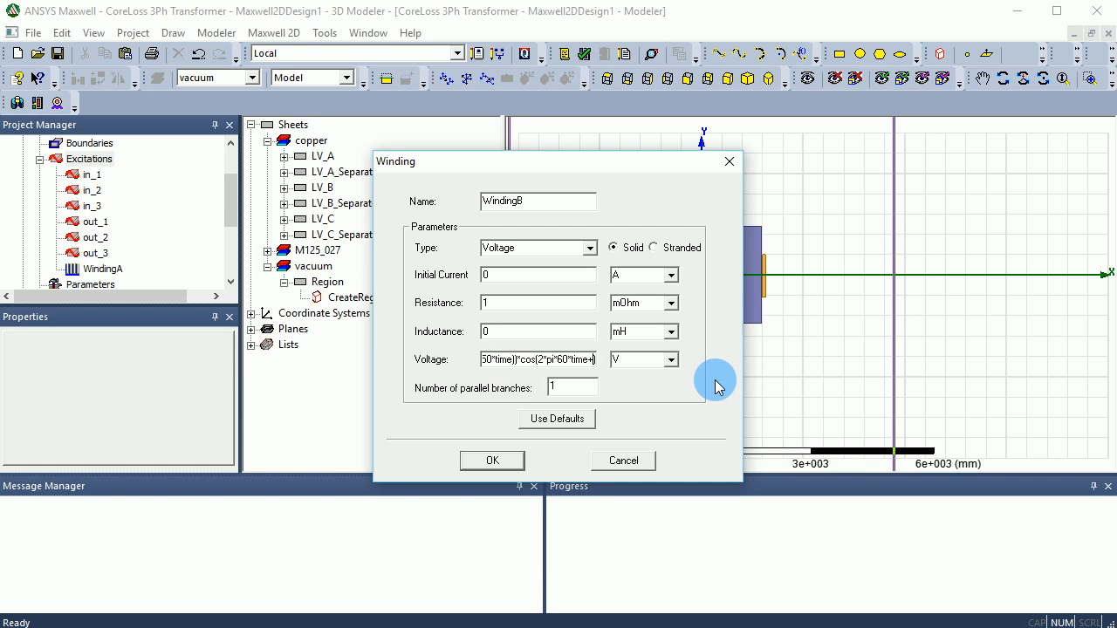
{"action": "type", "text": "(2/3*pi"}
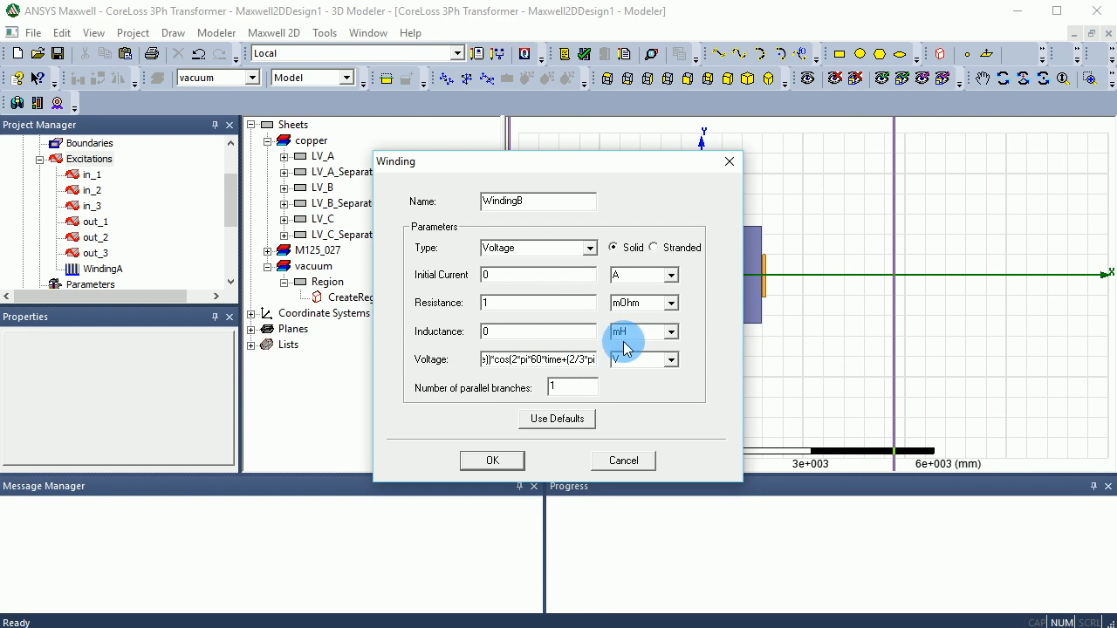
{"action": "double_click", "coordinate": [586, 360]}
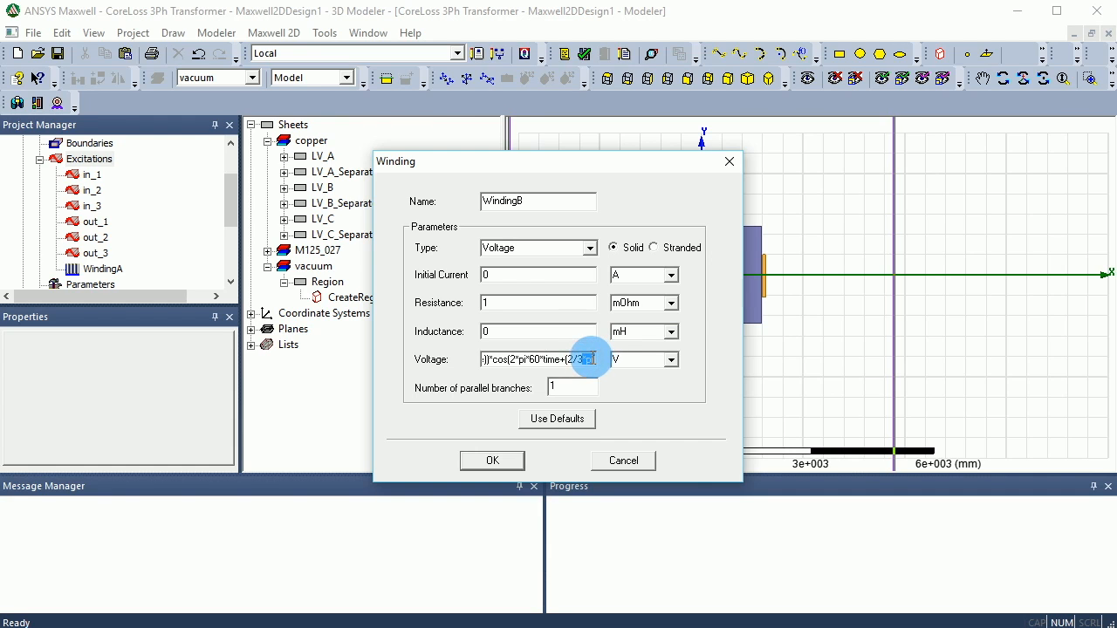
{"action": "left_click", "coordinate": [587, 359]}
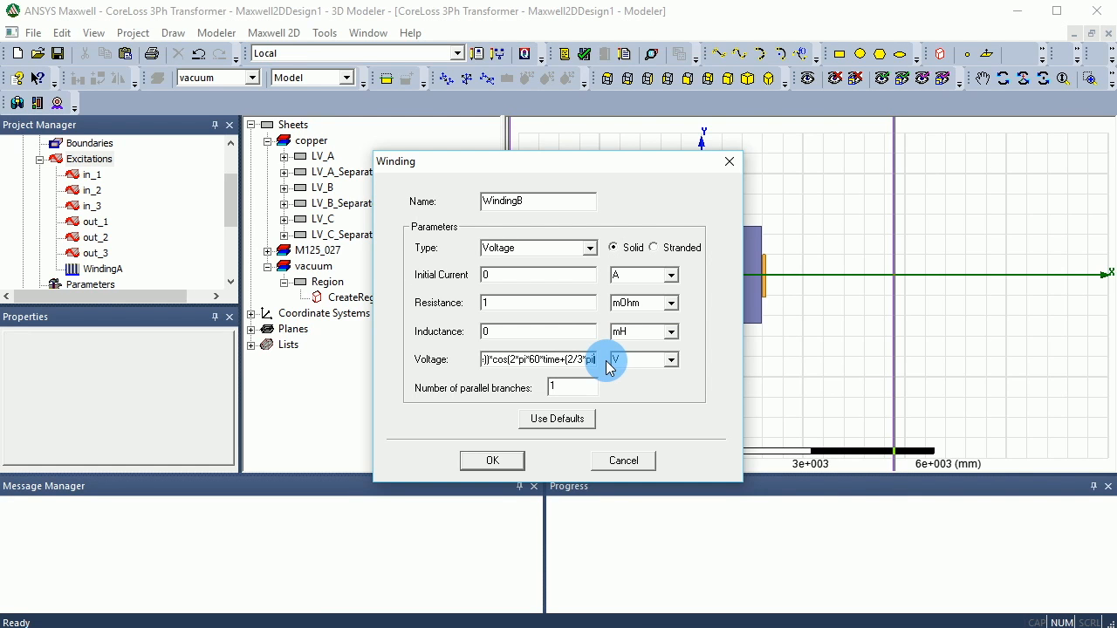
Copy WindingB's whole voltage expression and confirm the winding.
{"action": "left_click_drag", "start_coordinate": [593, 360], "coordinate": [236, 349]}
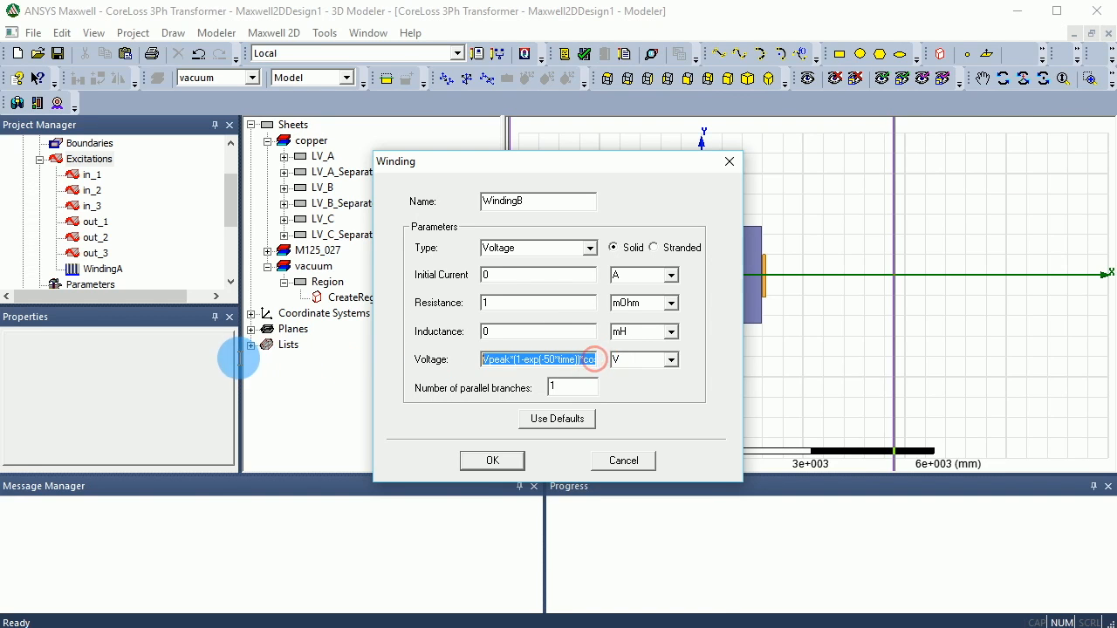
{"action": "right_click", "coordinate": [496, 362]}
{"action": "left_click", "coordinate": [520, 419]}
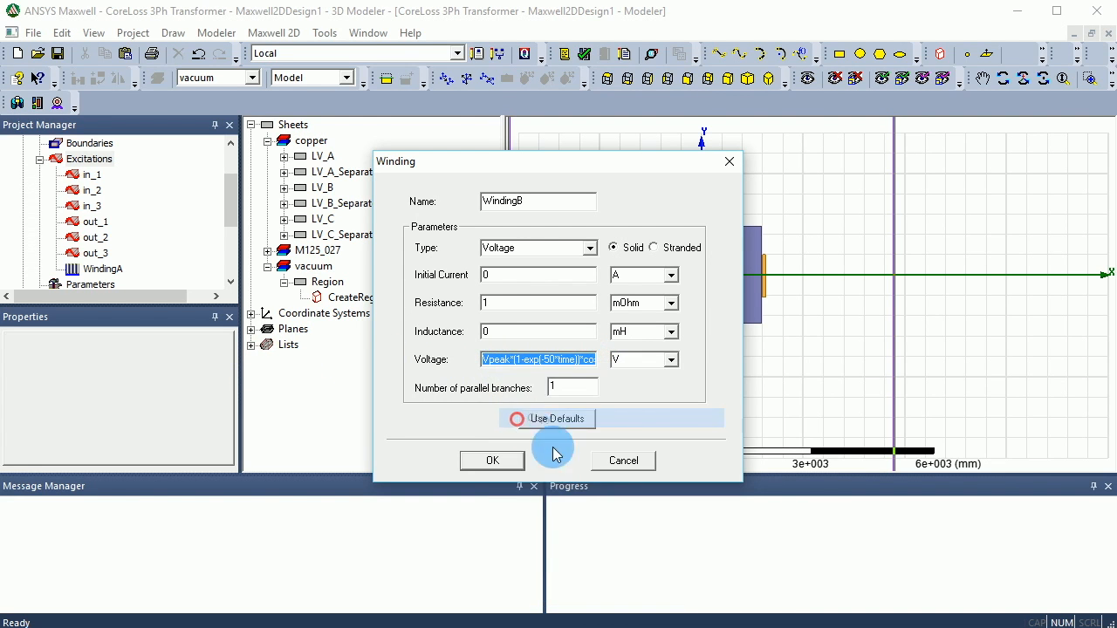
{"action": "left_click", "coordinate": [503, 469]}
Add a winding named WindingC to the excitations and set its type to Voltage.
{"action": "right_click", "coordinate": [78, 145]}
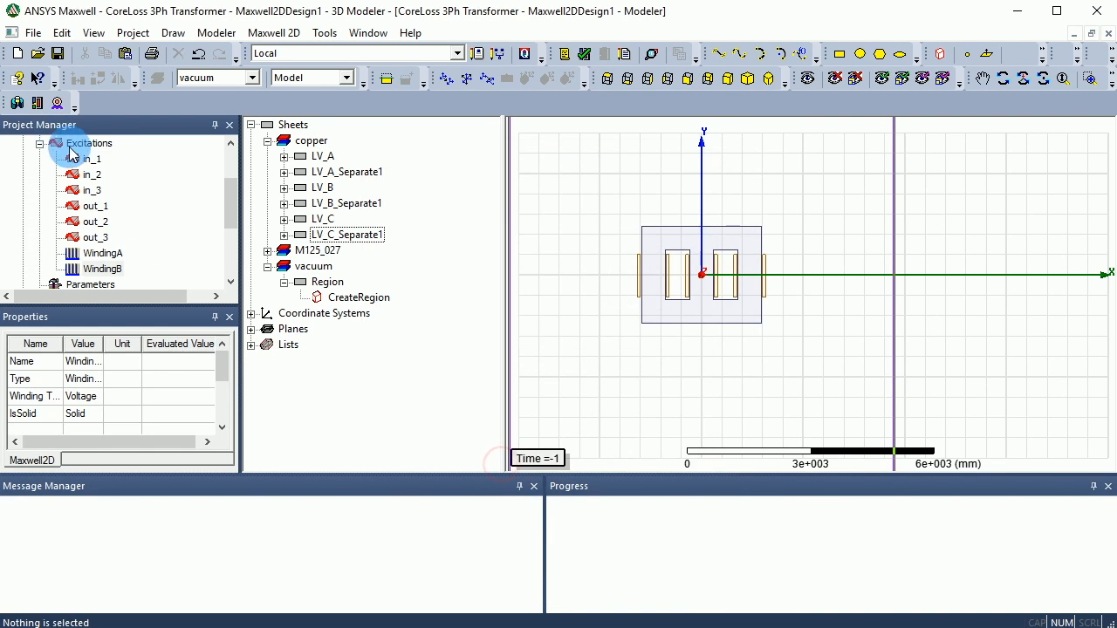
{"action": "left_click", "coordinate": [161, 296]}
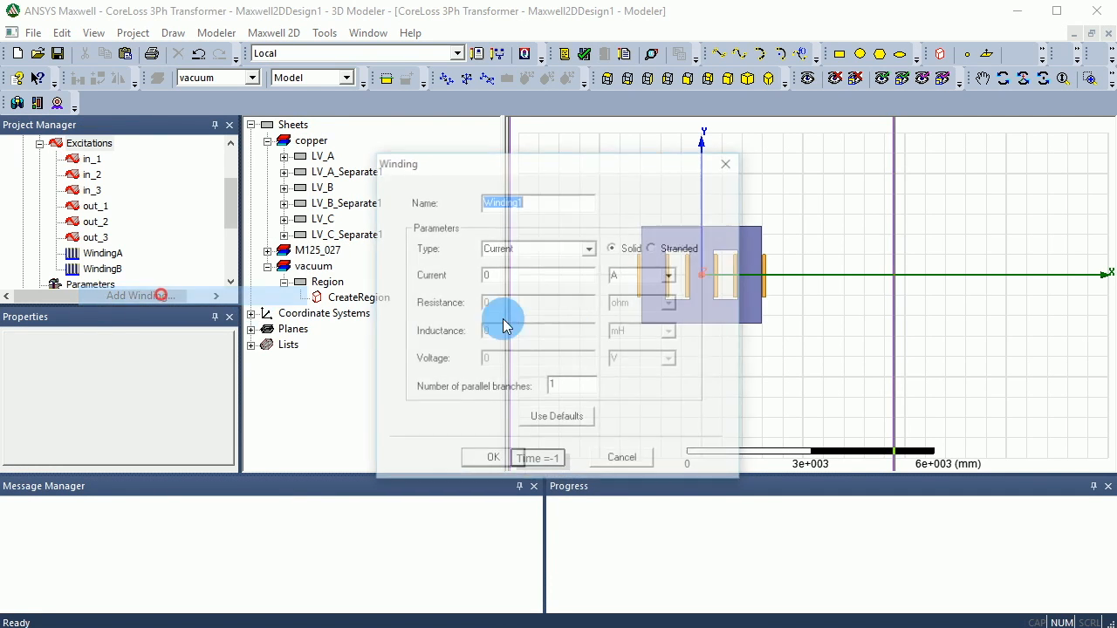
{"action": "left_click", "coordinate": [532, 204]}
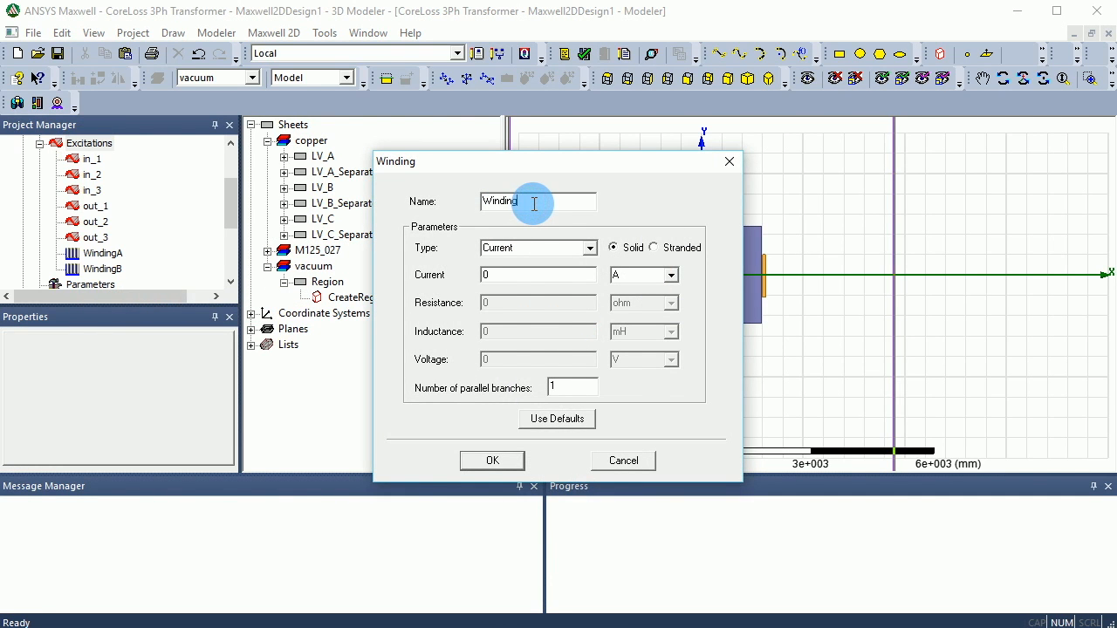
{"action": "type", "text": "C"}
{"action": "left_click", "coordinate": [532, 252]}
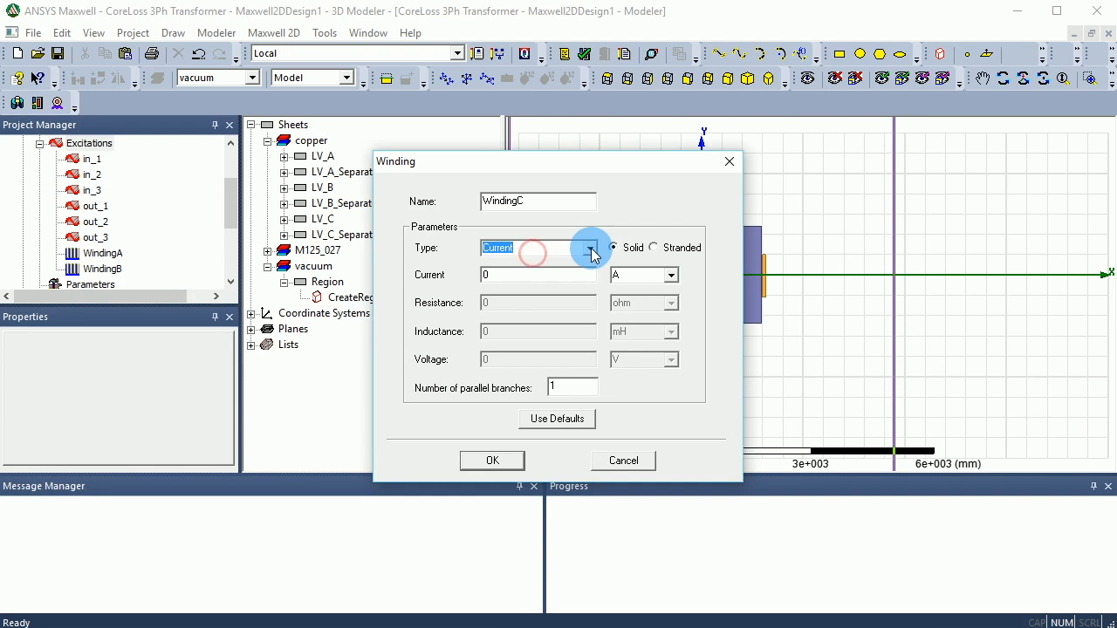
{"action": "left_click", "coordinate": [592, 252]}
{"action": "left_click", "coordinate": [541, 276]}
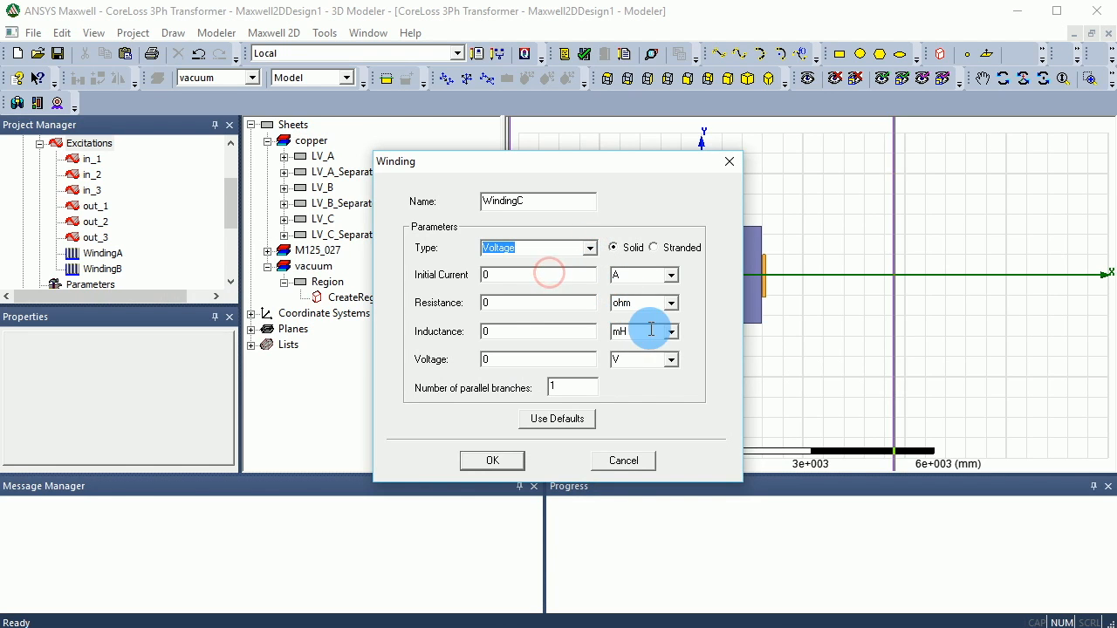
Set WindingC's resistance to 1 mOhm.
{"action": "left_click", "coordinate": [671, 302]}
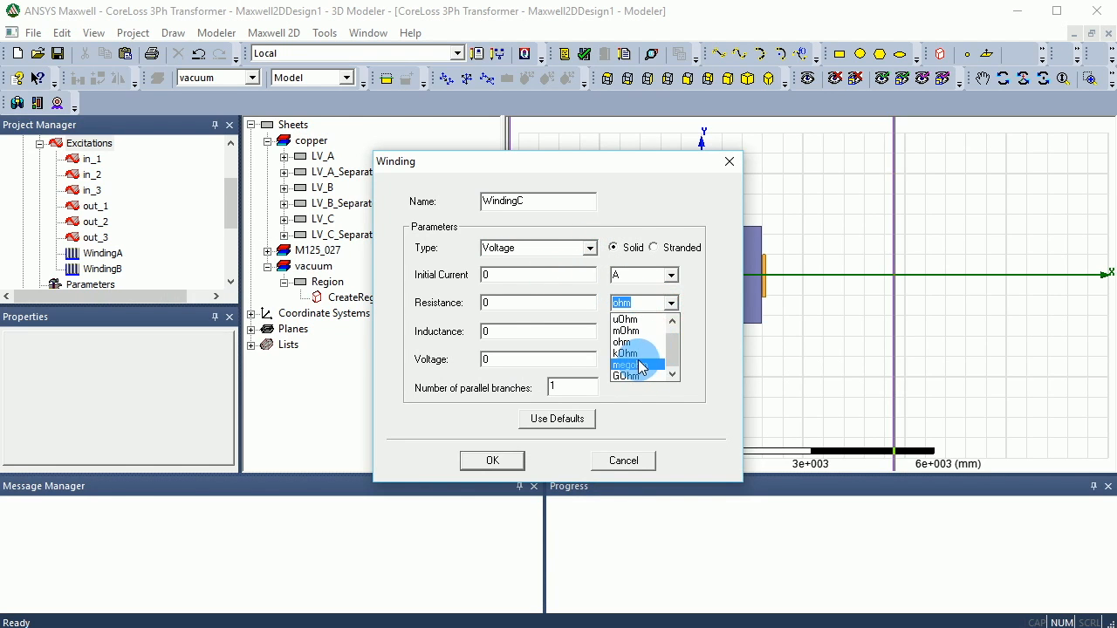
{"action": "left_click", "coordinate": [637, 359]}
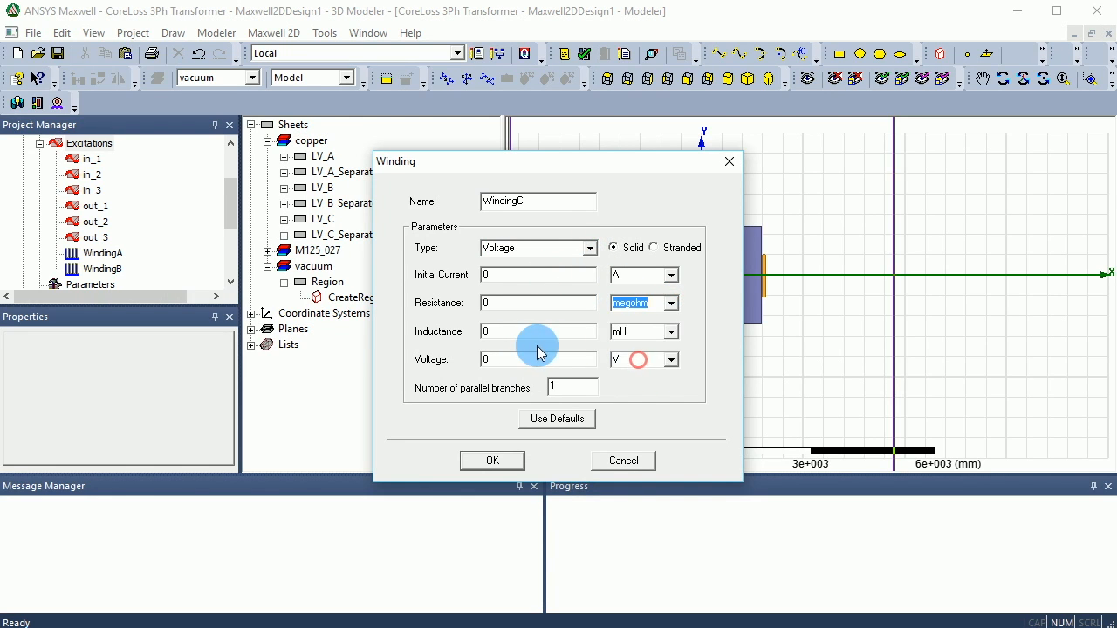
{"action": "left_click", "coordinate": [671, 302]}
{"action": "left_click", "coordinate": [626, 331]}
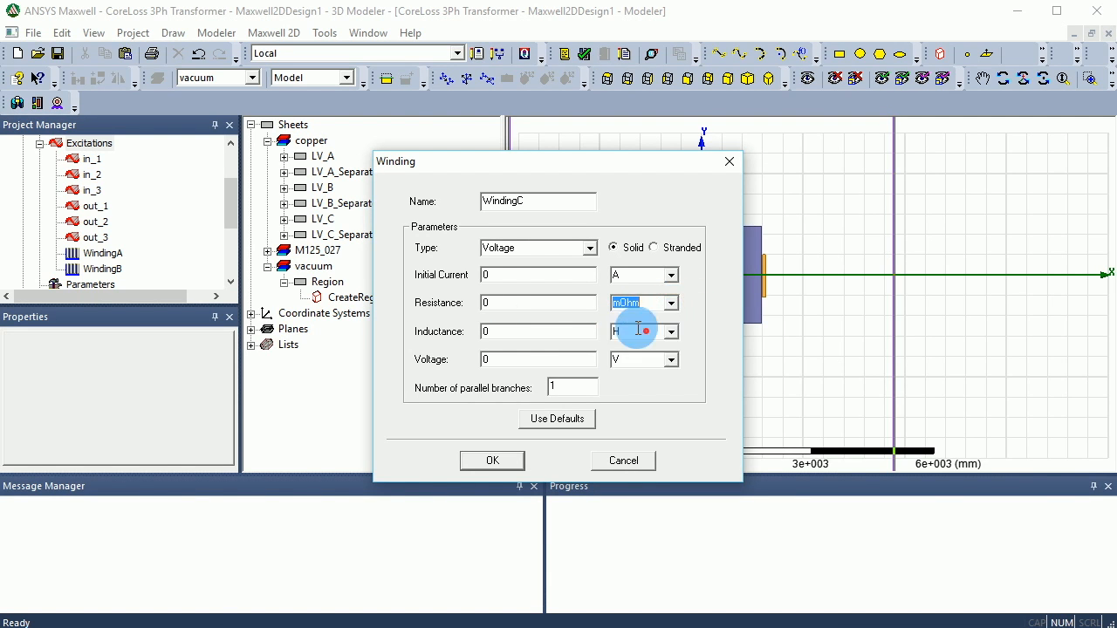
{"action": "double_click", "coordinate": [503, 304]}
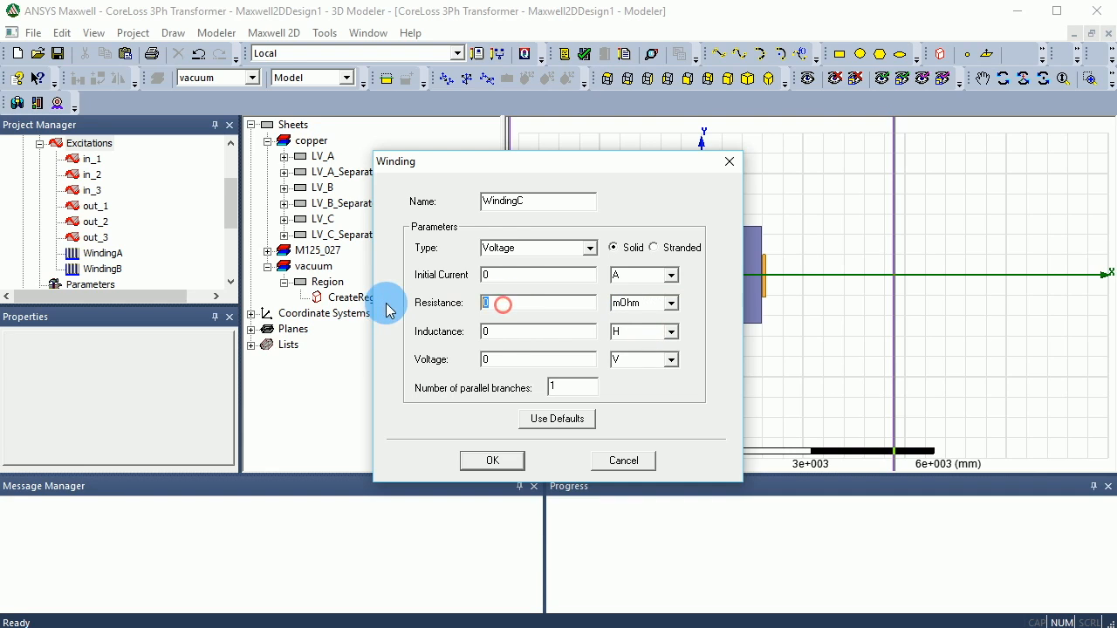
Paste the copied expression as WindingC's voltage, change the phase shift inside the cosine to +(4/3*pi), and confirm the winding.
{"action": "double_click", "coordinate": [494, 360]}
{"action": "key", "text": "ctrl+v"}
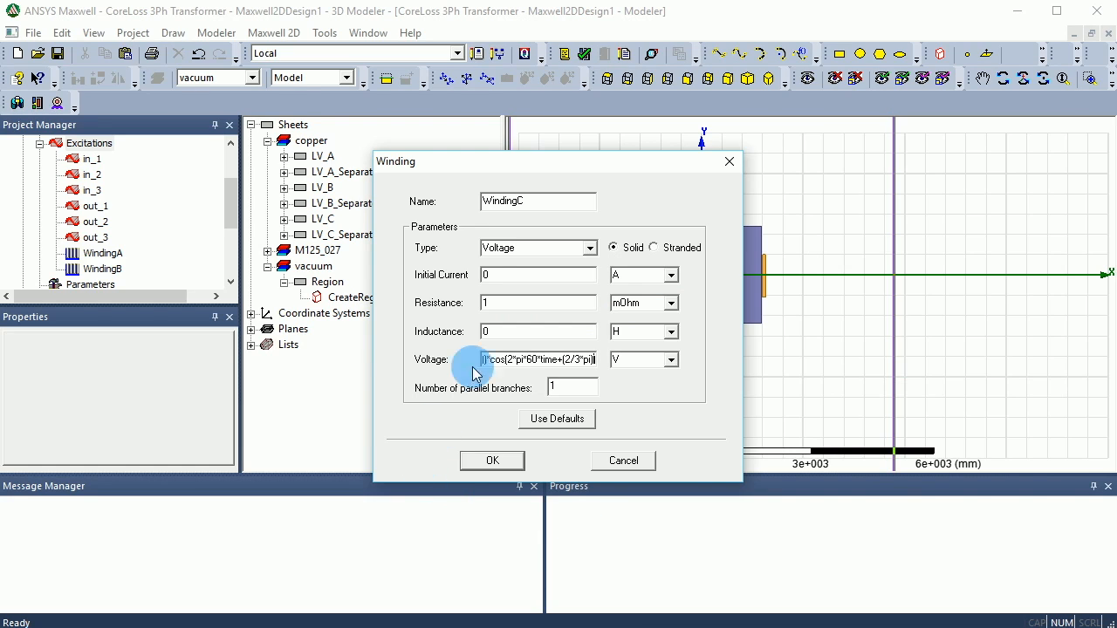
{"action": "left_click_drag", "start_coordinate": [565, 360], "coordinate": [571, 360]}
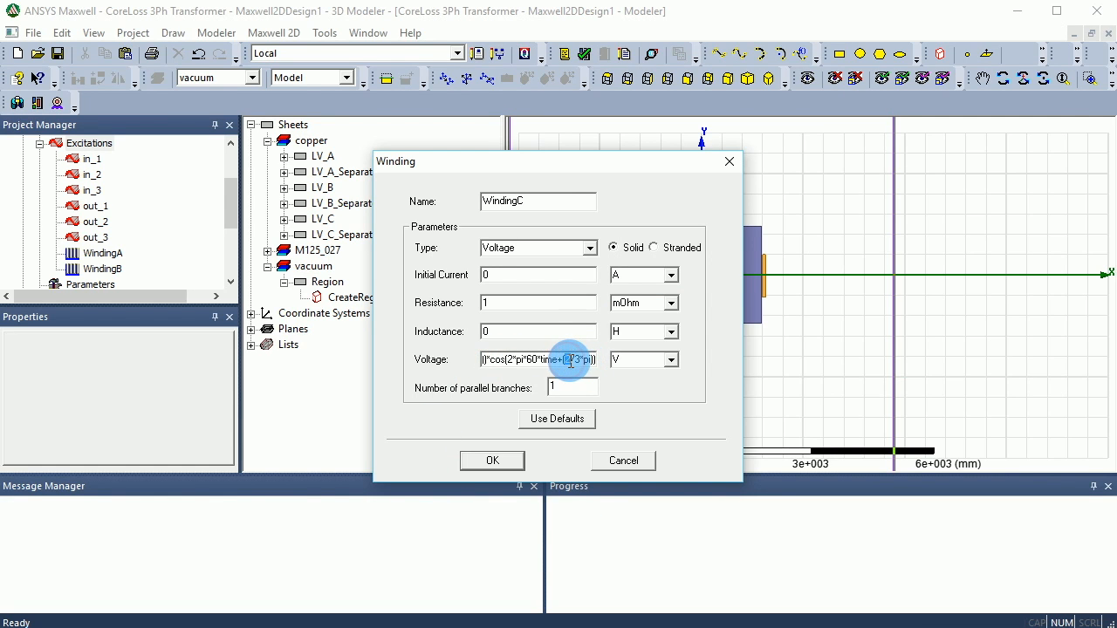
{"action": "type", "text": "4"}
{"action": "left_click", "coordinate": [581, 362]}
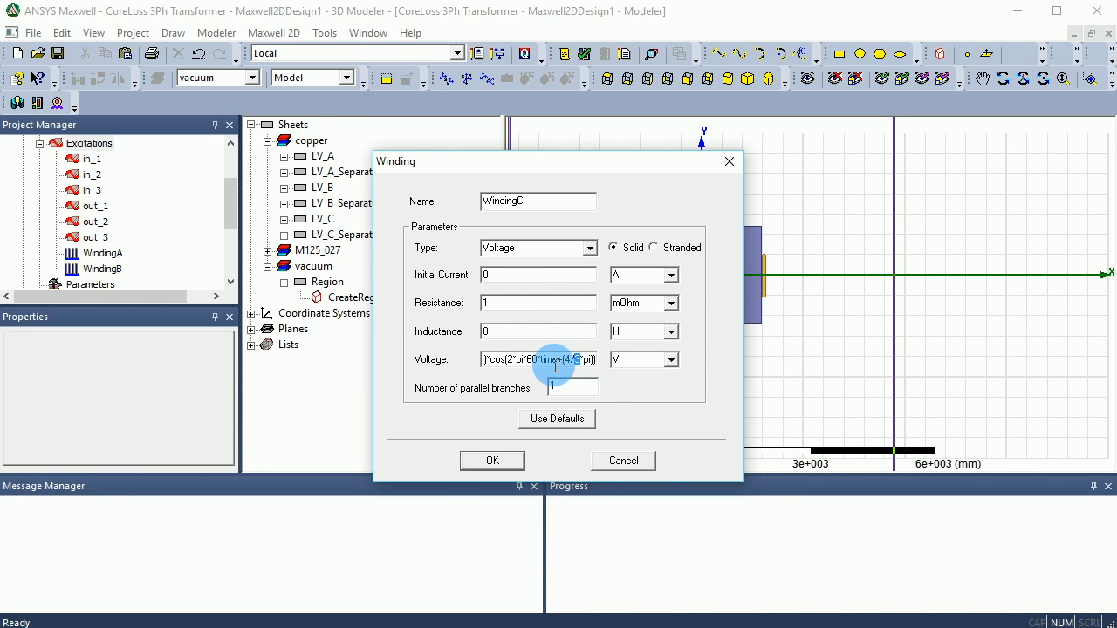
{"action": "left_click", "coordinate": [586, 356]}
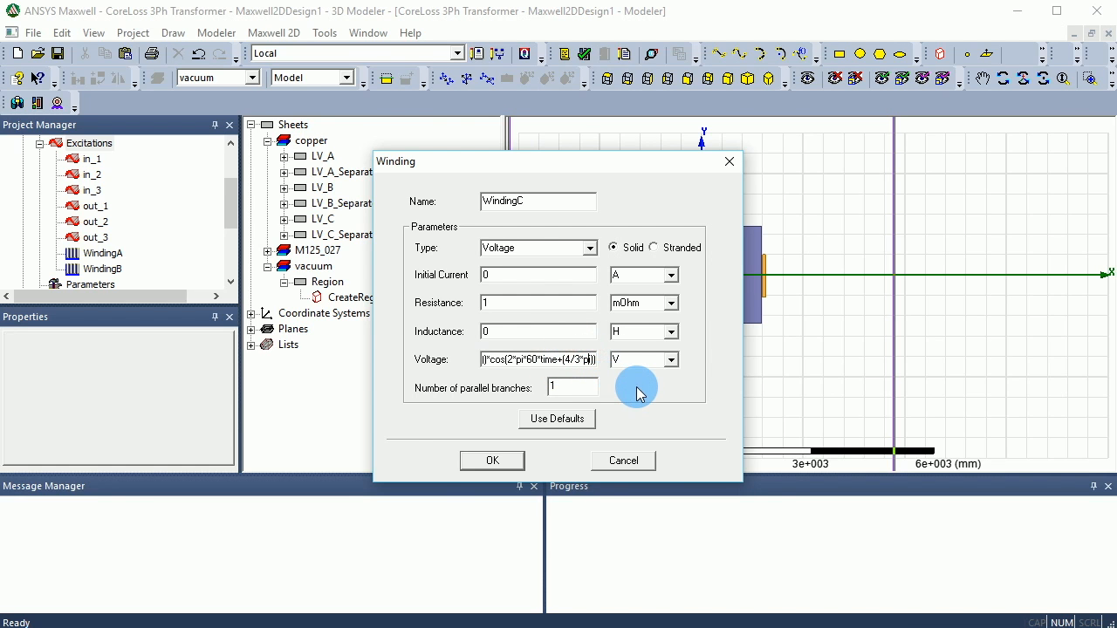
{"action": "left_click", "coordinate": [491, 460]}
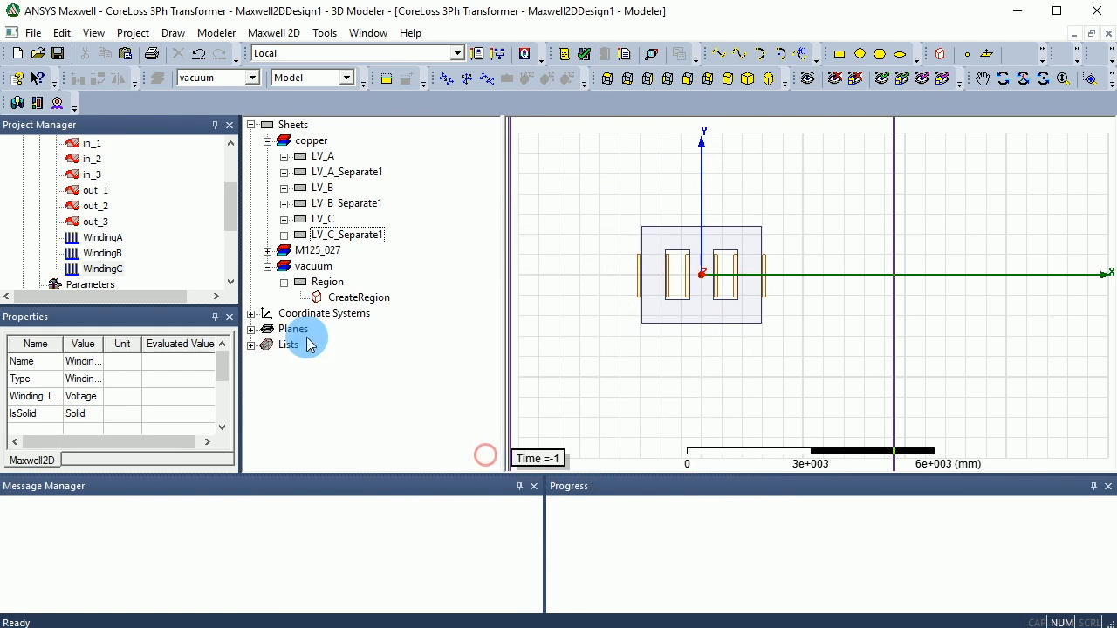
Change WindingA's conductor type to Stranded and confirm its settings.
{"action": "double_click", "coordinate": [102, 237]}
{"action": "left_click", "coordinate": [99, 239]}
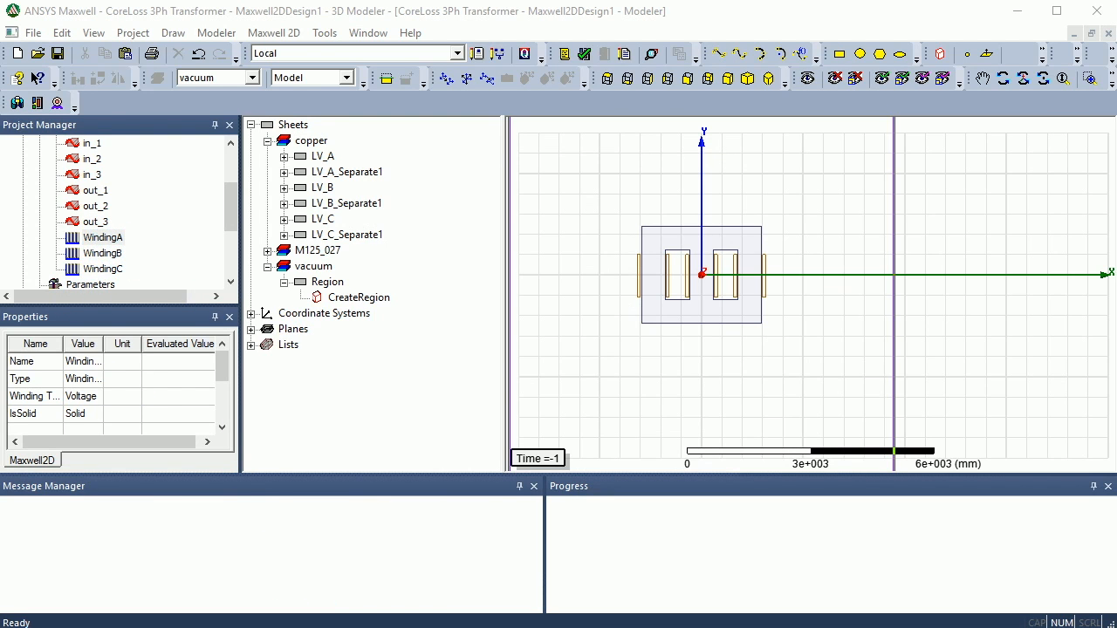
{"action": "left_click_drag", "start_coordinate": [850, 200], "coordinate": [789, 188]}
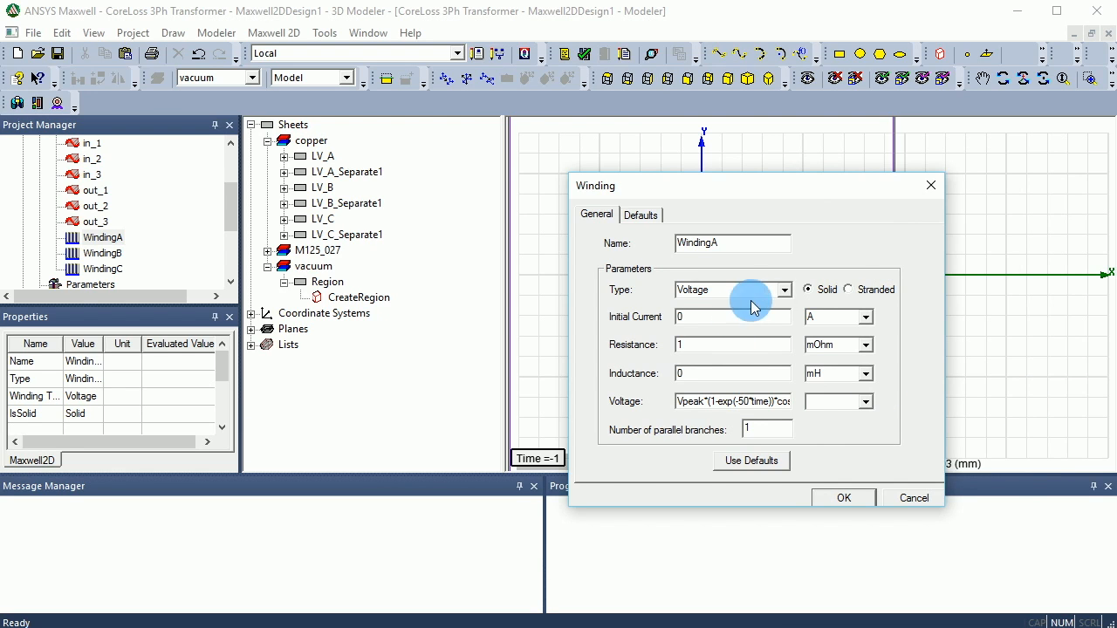
{"action": "left_click", "coordinate": [848, 290]}
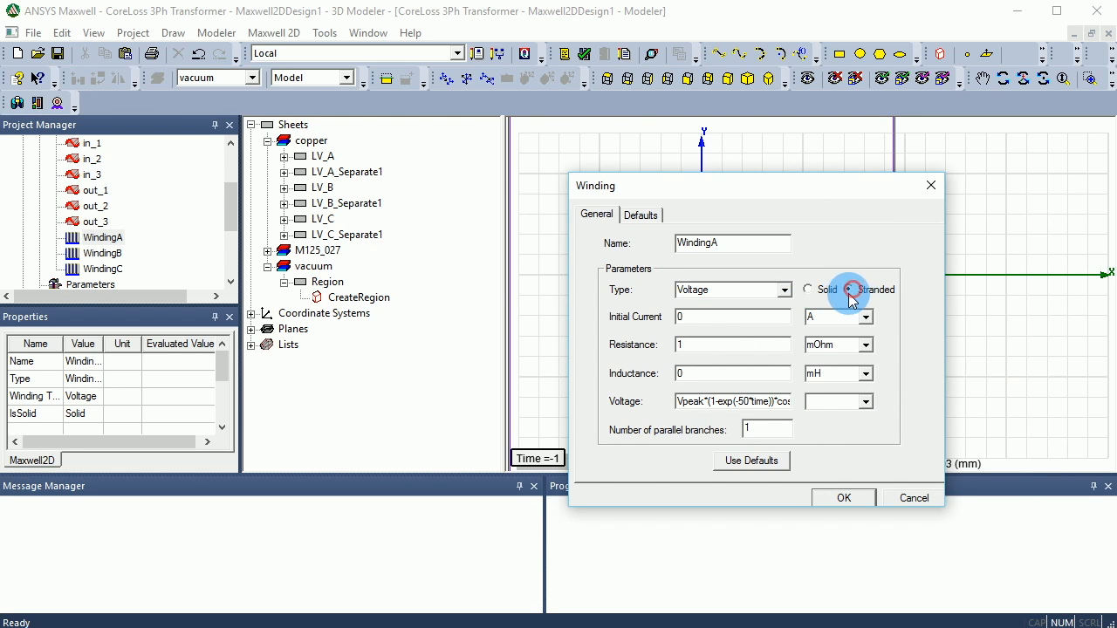
{"action": "left_click", "coordinate": [835, 504]}
Change the conductor type of WindingB and WindingC to Stranded.
{"action": "double_click", "coordinate": [102, 253]}
{"action": "left_click", "coordinate": [877, 289]}
{"action": "left_click", "coordinate": [844, 497]}
{"action": "left_click", "coordinate": [103, 269]}
{"action": "double_click", "coordinate": [103, 269]}
{"action": "left_click", "coordinate": [872, 290]}
{"action": "left_click", "coordinate": [835, 498]}
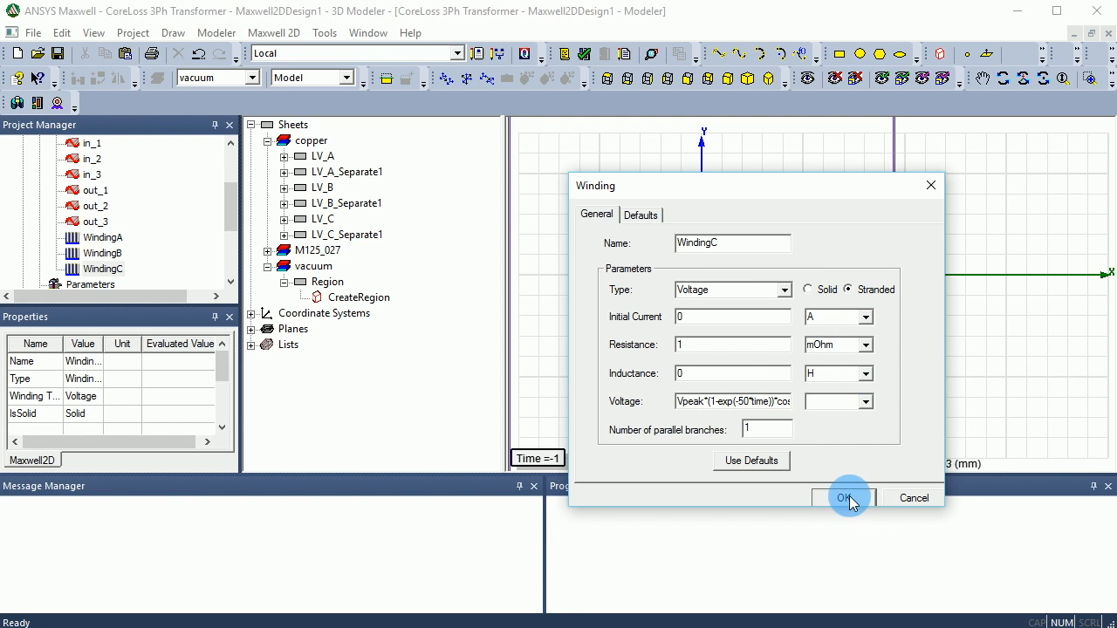
{"action": "left_click", "coordinate": [848, 498]}
Add the in_1 coil excitation to WindingA.
{"action": "left_click_drag", "start_coordinate": [230, 210], "coordinate": [231, 213]}
{"action": "scroll", "coordinate": [82, 195], "scroll_direction": "up", "scroll_amount": 2}
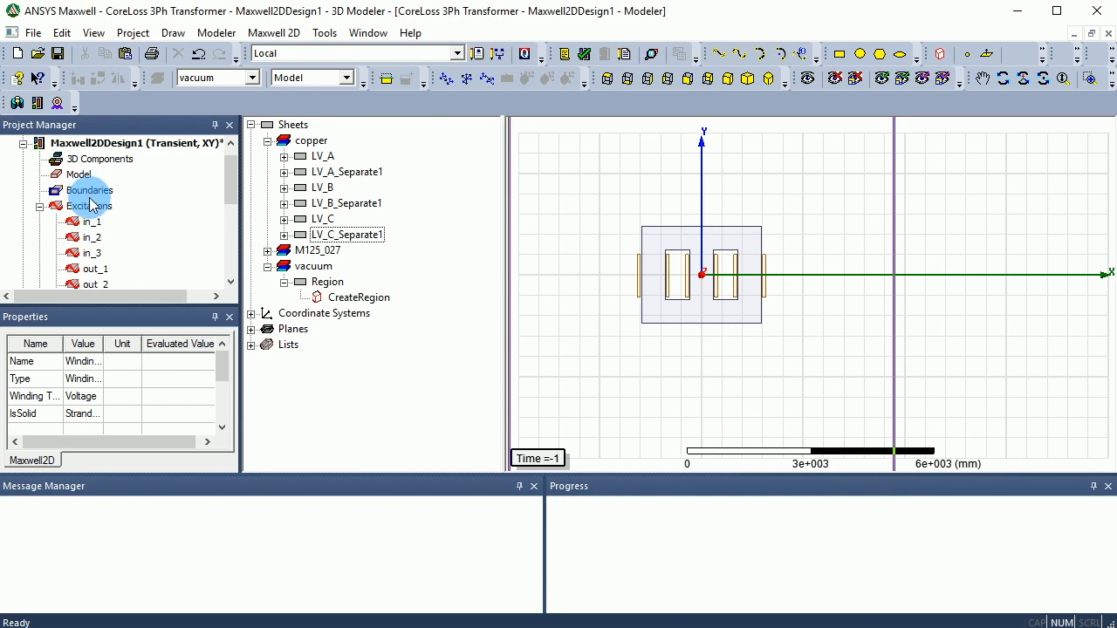
{"action": "scroll", "coordinate": [102, 253], "scroll_direction": "down", "scroll_amount": 2}
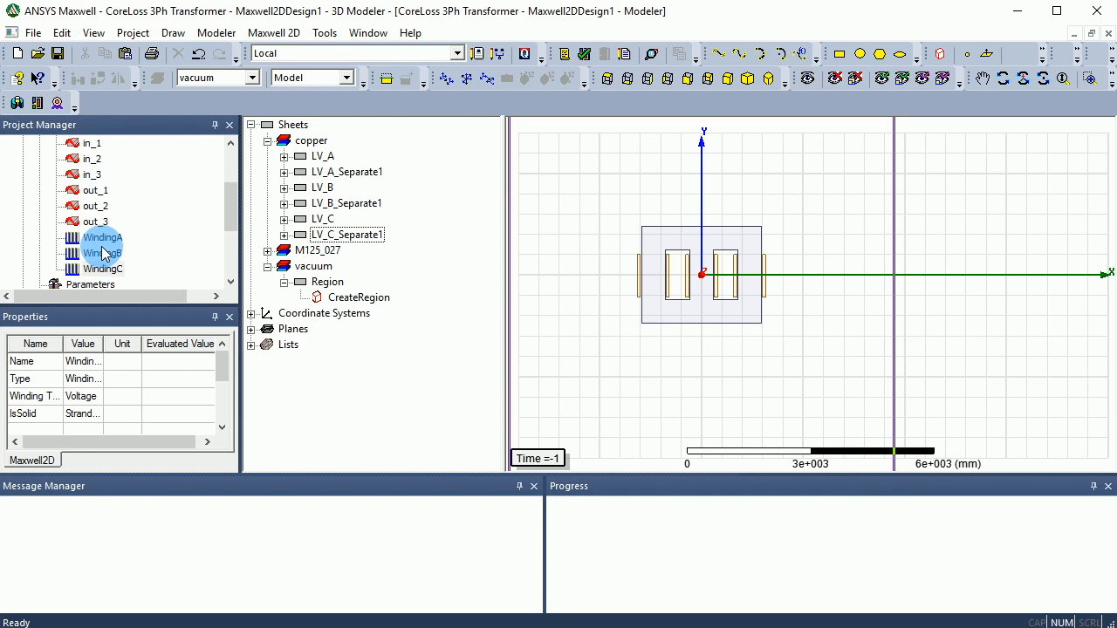
{"action": "right_click", "coordinate": [96, 148]}
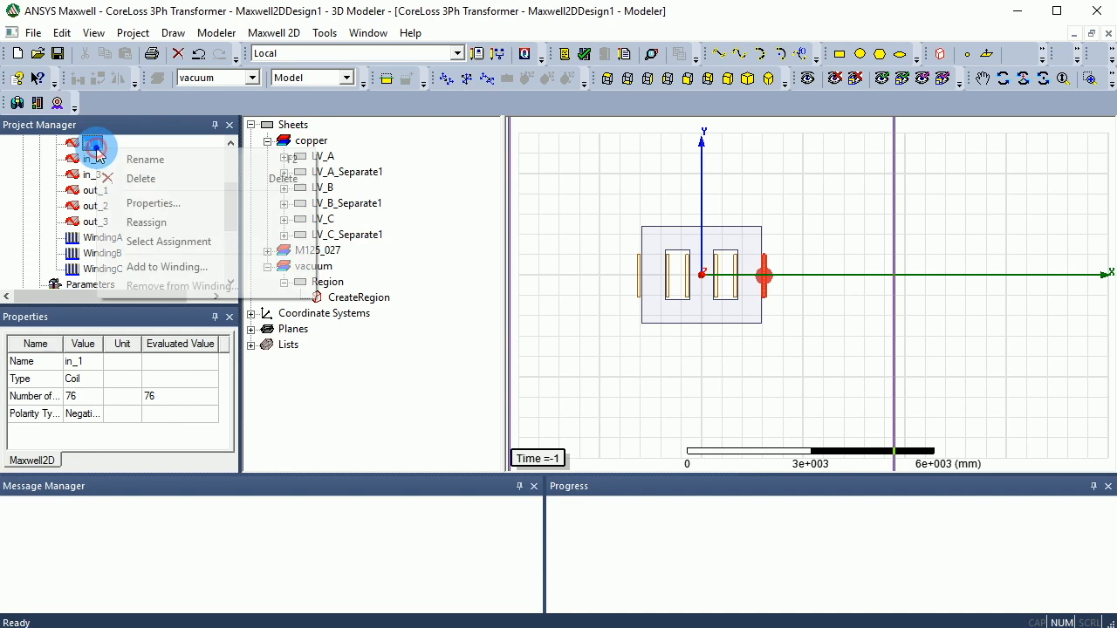
{"action": "left_click", "coordinate": [213, 266]}
{"action": "left_click", "coordinate": [523, 394]}
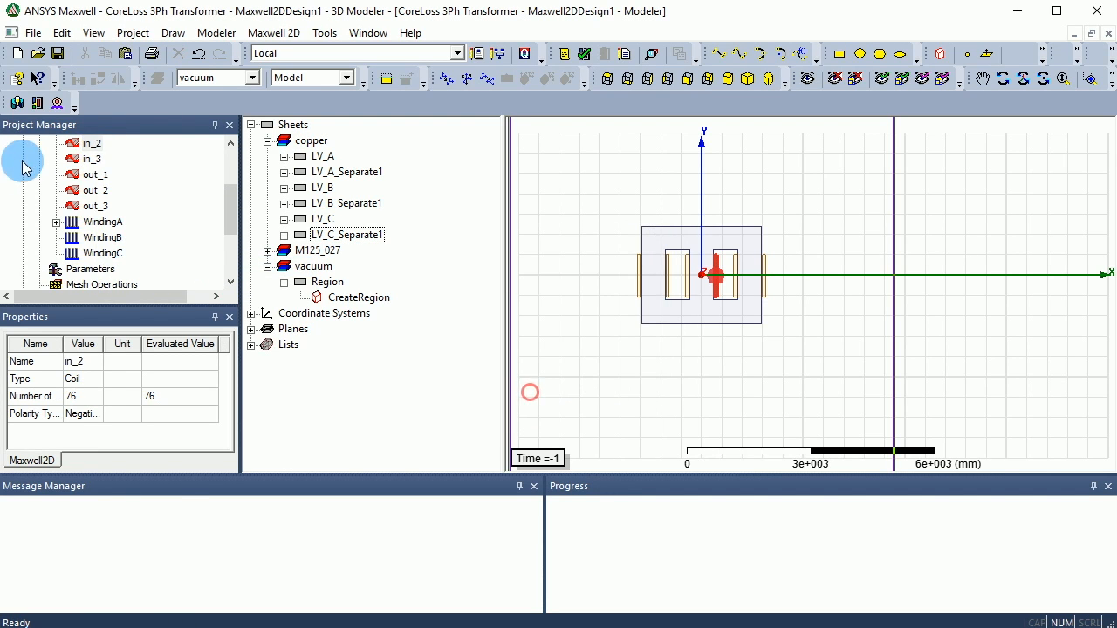
Add the in_2 coil excitation to WindingB and in_3 to WindingC.
{"action": "right_click", "coordinate": [92, 144]}
{"action": "left_click", "coordinate": [158, 260]}
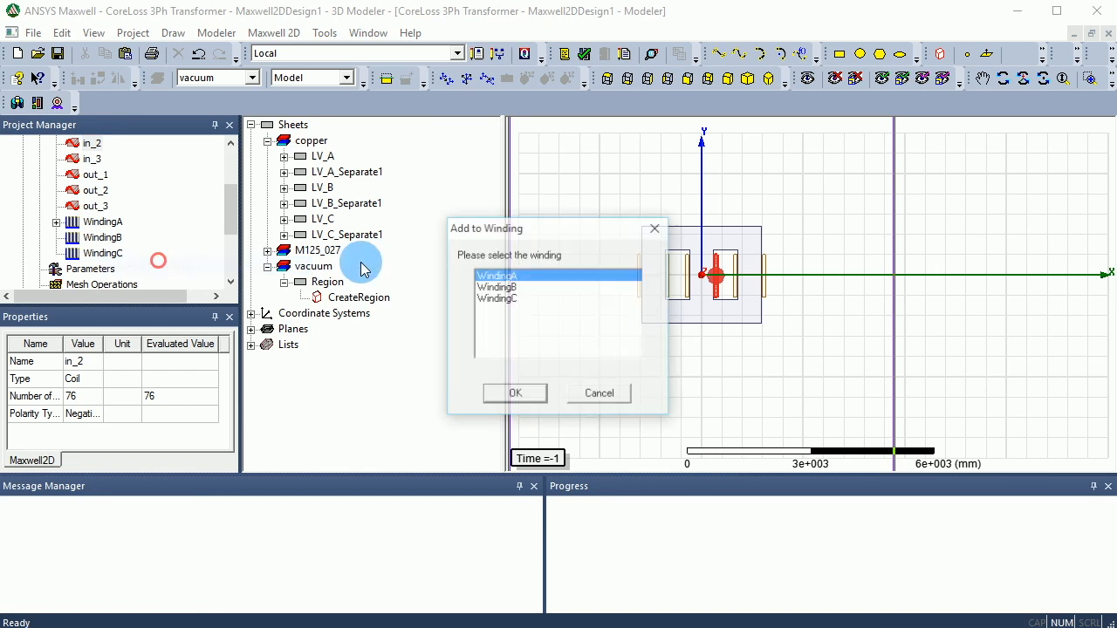
{"action": "left_click", "coordinate": [496, 287]}
{"action": "left_click", "coordinate": [515, 392]}
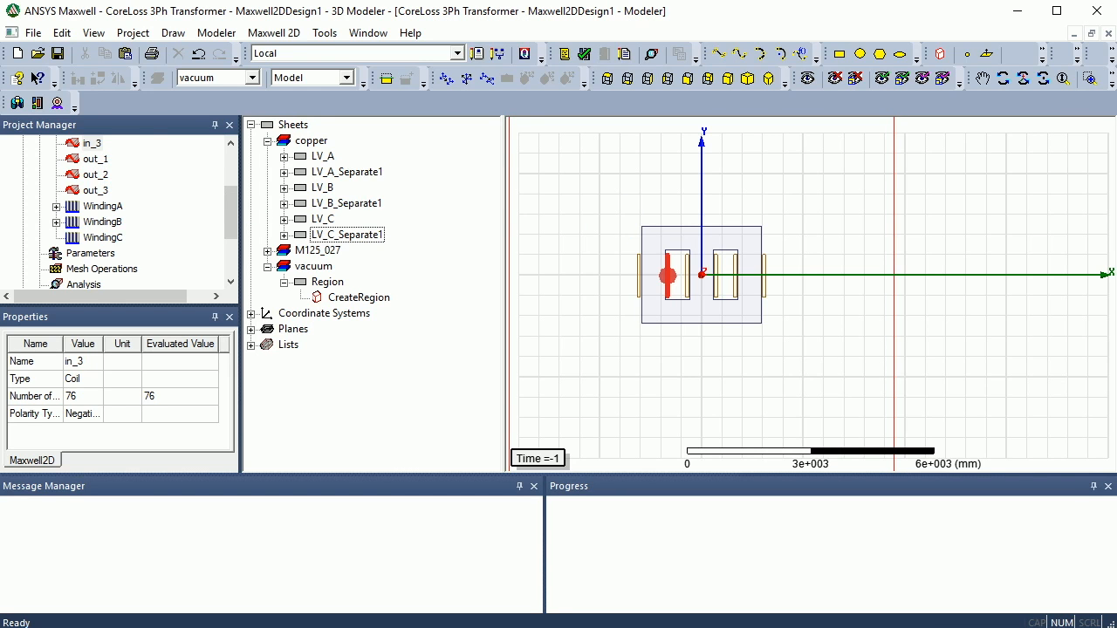
{"action": "left_click", "coordinate": [95, 146]}
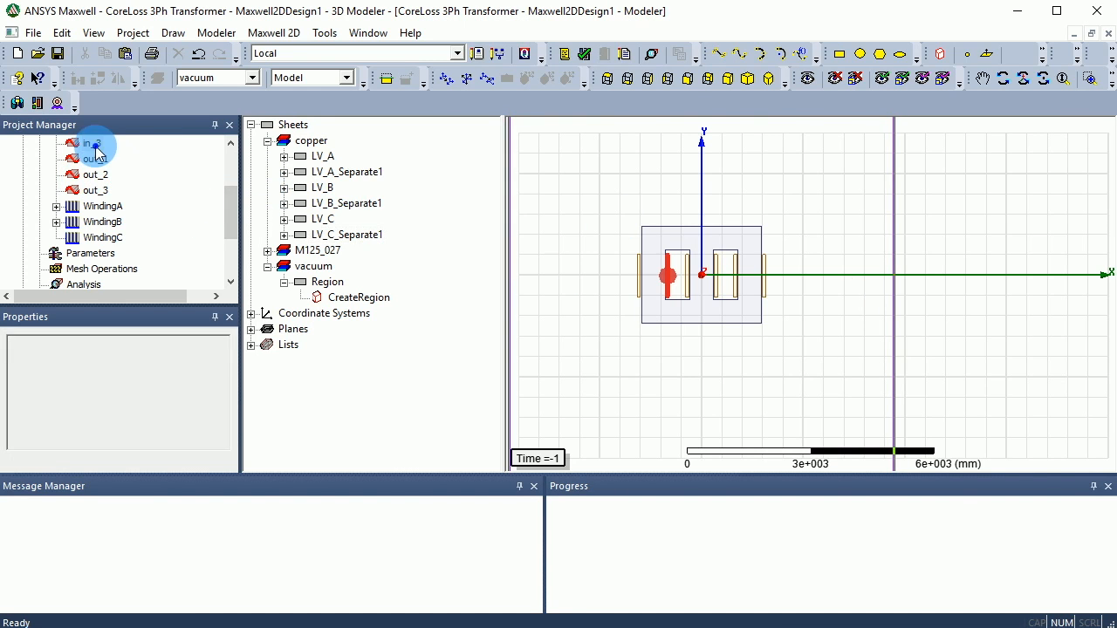
{"action": "right_click", "coordinate": [94, 146]}
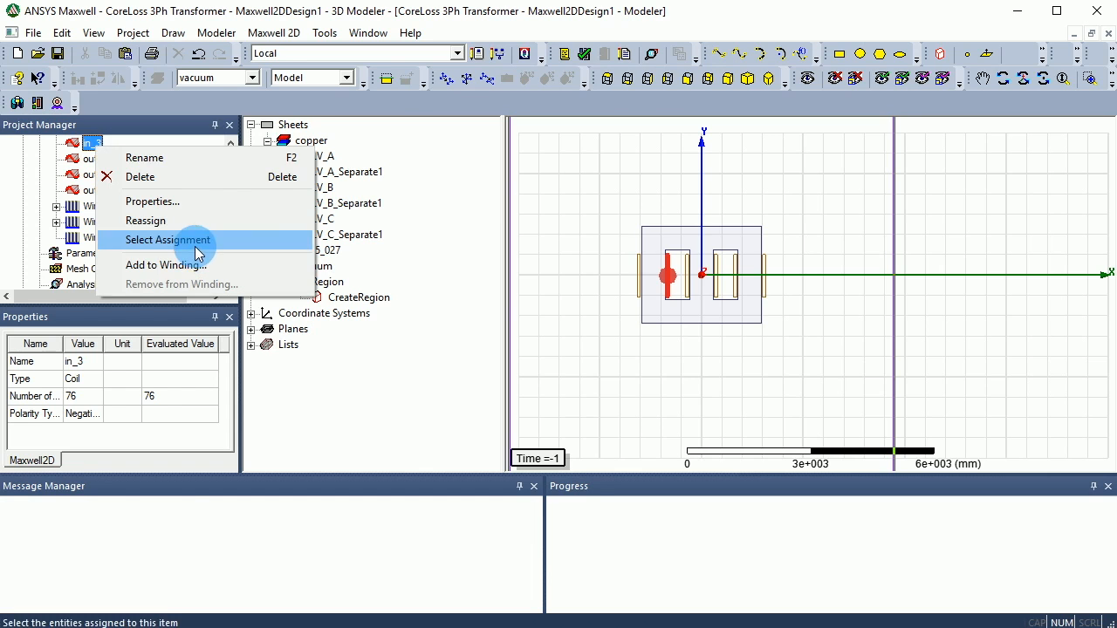
{"action": "left_click", "coordinate": [194, 264]}
{"action": "left_click", "coordinate": [498, 298]}
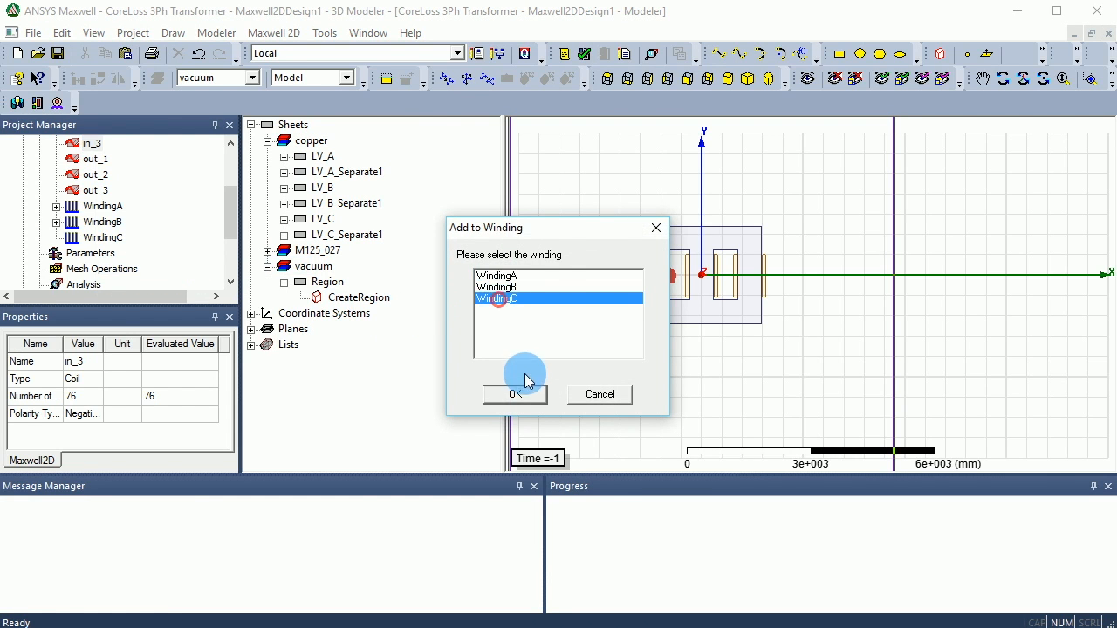
{"action": "left_click", "coordinate": [516, 393]}
Add the out_1 coil excitation to WindingA and out_2 to WindingB.
{"action": "right_click", "coordinate": [92, 148]}
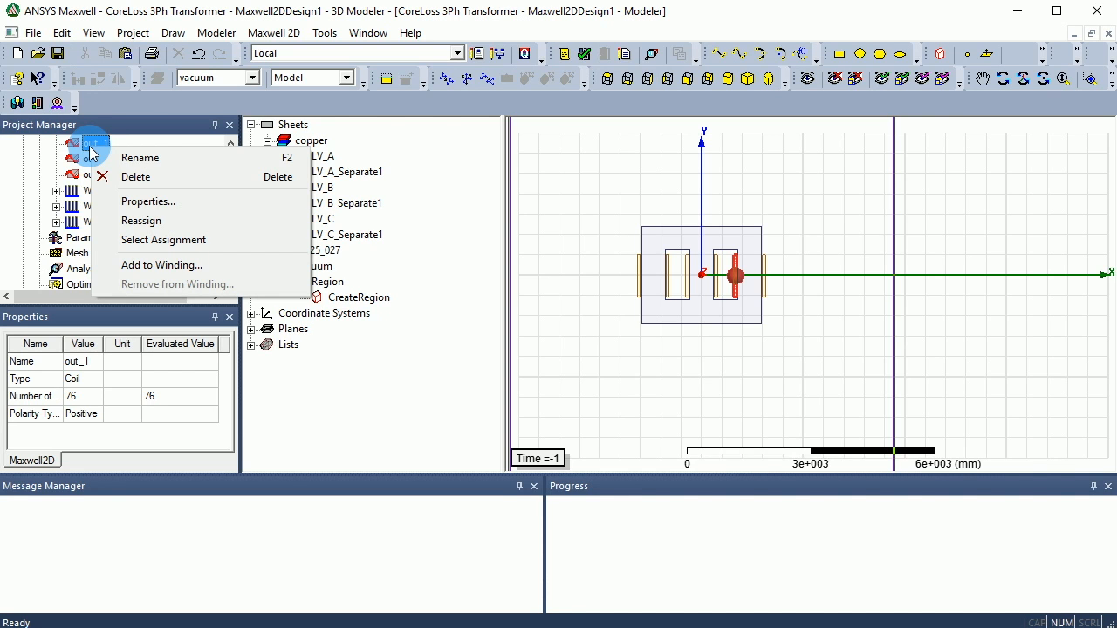
{"action": "left_click", "coordinate": [205, 266]}
{"action": "left_click", "coordinate": [515, 395]}
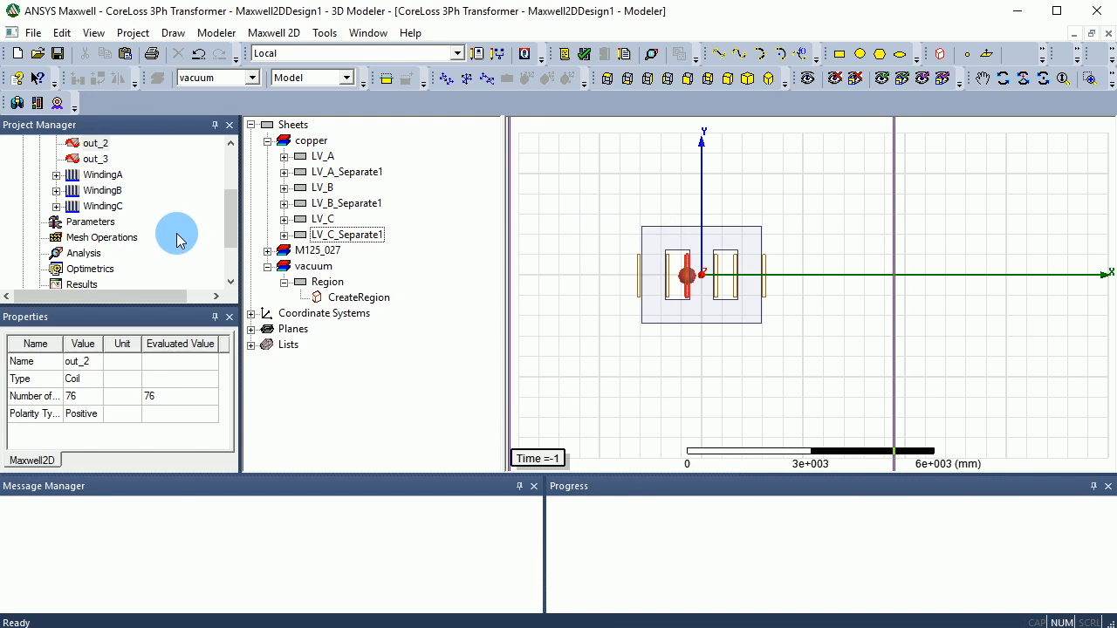
{"action": "right_click", "coordinate": [109, 145]}
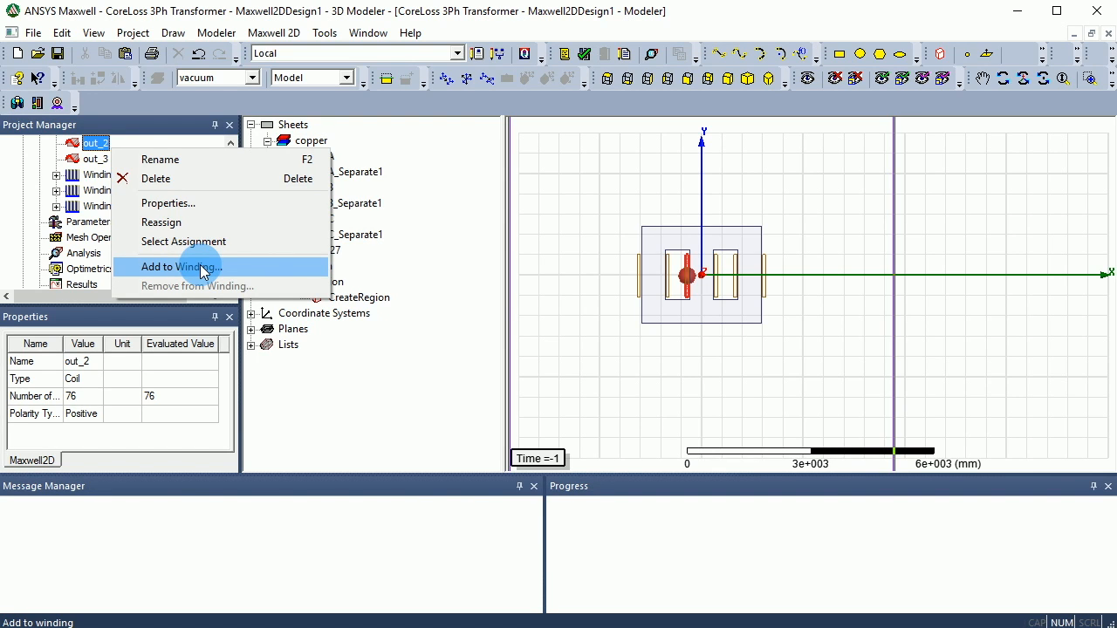
{"action": "left_click", "coordinate": [200, 267]}
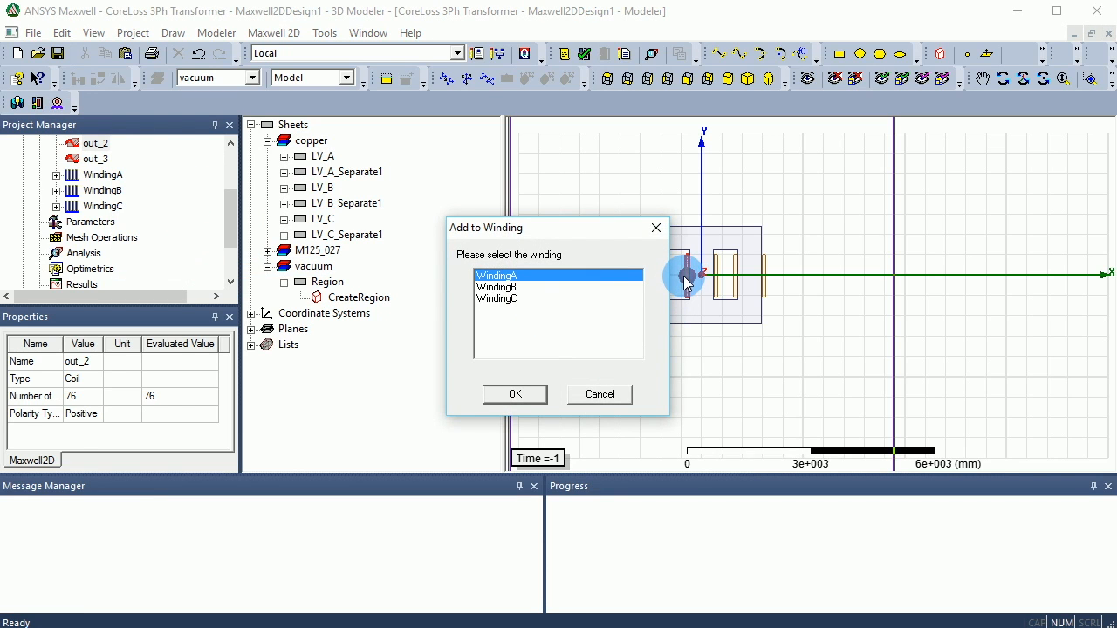
{"action": "left_click", "coordinate": [497, 287]}
{"action": "left_click", "coordinate": [521, 393]}
Add the out_3 coil excitation to WindingC and save the project.
{"action": "right_click", "coordinate": [95, 142]}
{"action": "left_click", "coordinate": [220, 261]}
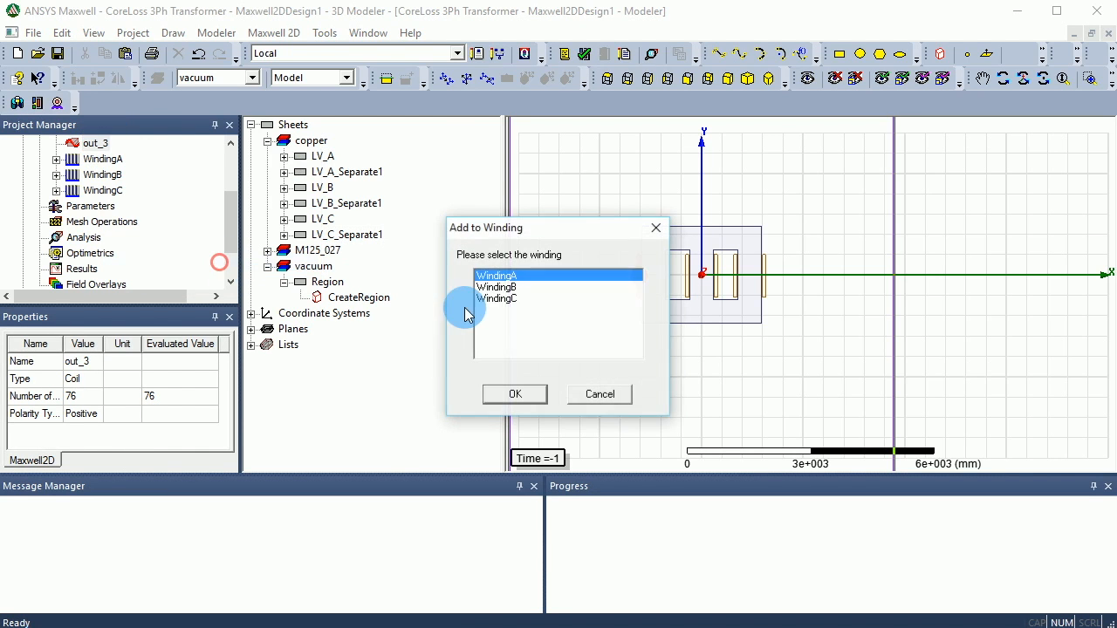
{"action": "left_click", "coordinate": [489, 298]}
{"action": "left_click", "coordinate": [524, 393]}
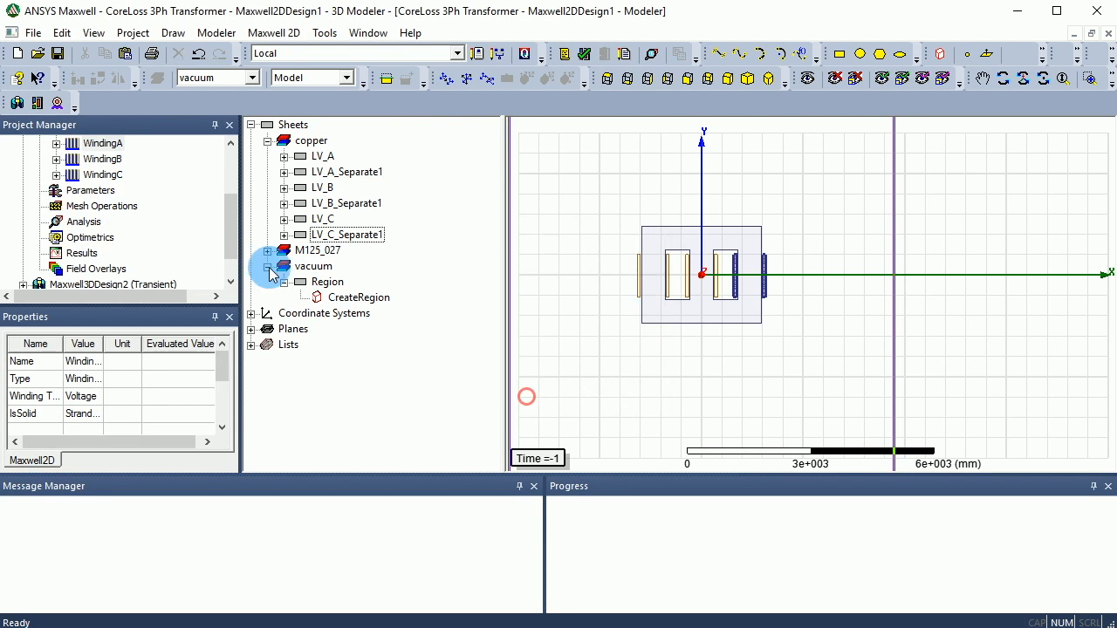
{"action": "left_click", "coordinate": [57, 54]}
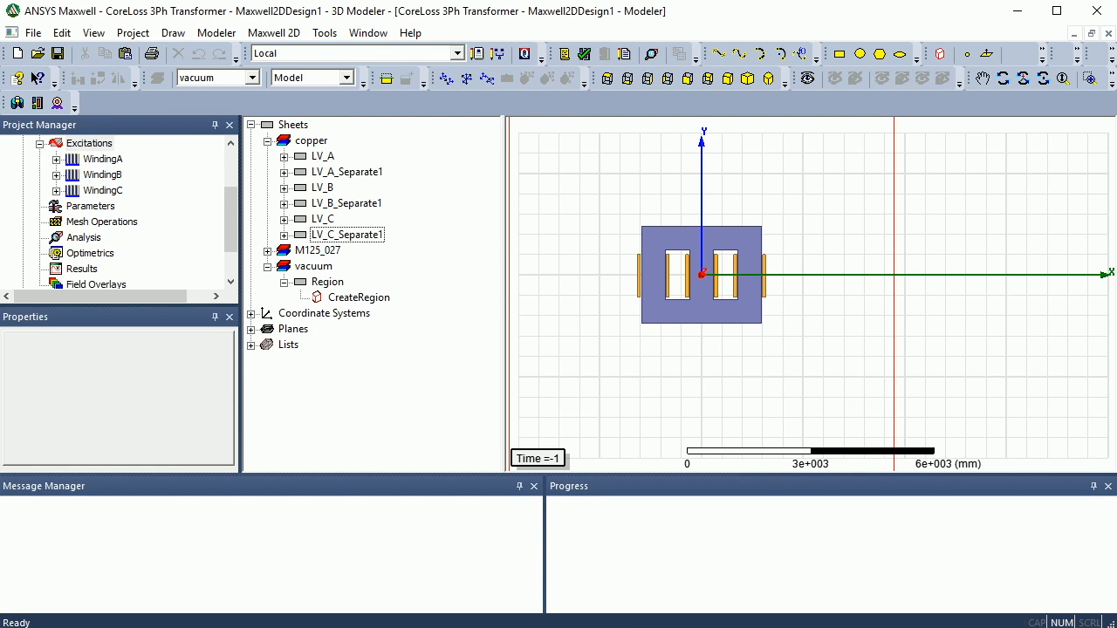
Assign a vector potential boundary named region_potential with value 0 weber/m to the four outer edges of the vacuum region.
{"action": "left_click", "coordinate": [1006, 244]}
{"action": "scroll", "coordinate": [983, 218], "scroll_direction": "down", "scroll_amount": 1}
{"action": "scroll", "coordinate": [983, 215], "scroll_direction": "down", "scroll_amount": 3}
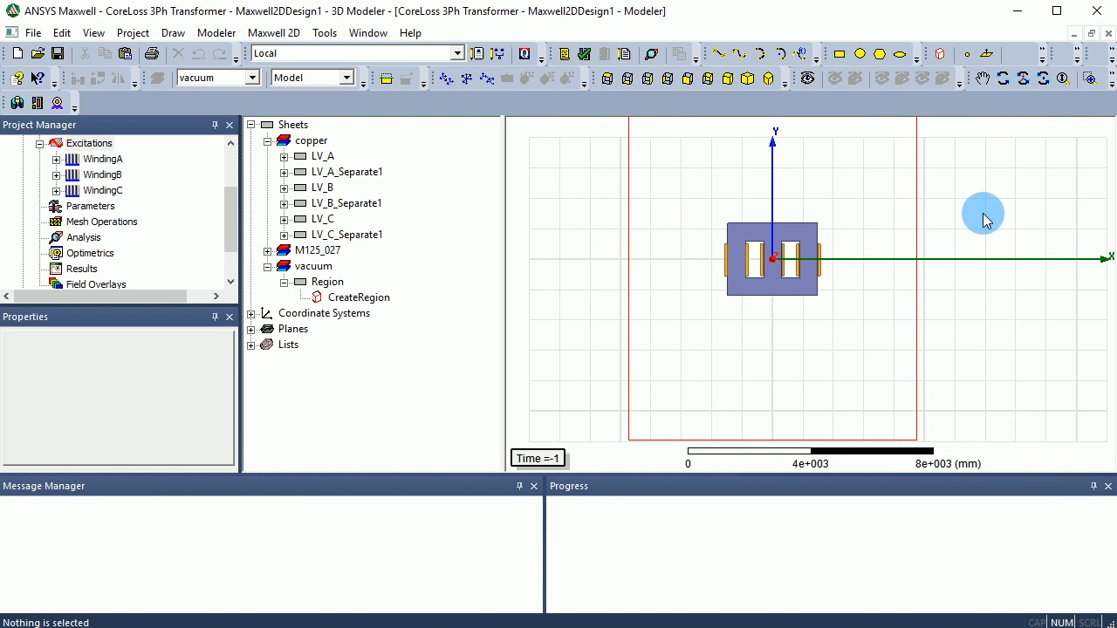
{"action": "scroll", "coordinate": [967, 161], "scroll_direction": "up", "scroll_amount": 1}
{"action": "scroll", "coordinate": [966, 163], "scroll_direction": "down", "scroll_amount": 2}
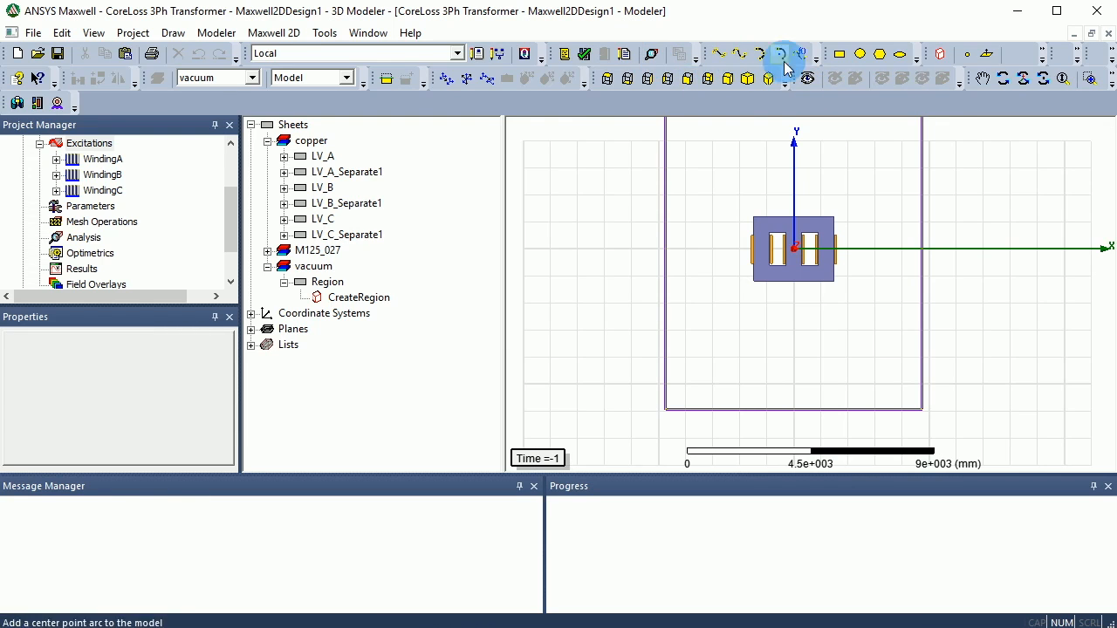
{"action": "left_click", "coordinate": [980, 78]}
{"action": "left_click_drag", "start_coordinate": [874, 138], "coordinate": [898, 175]}
{"action": "key", "text": "Escape"}
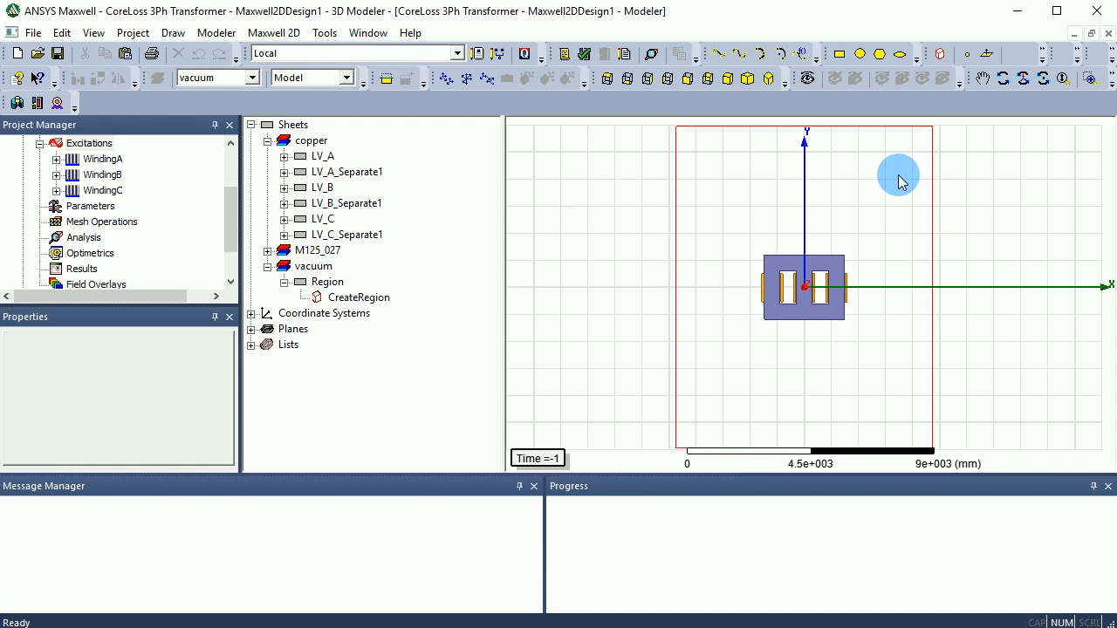
{"action": "left_click", "coordinate": [904, 128]}
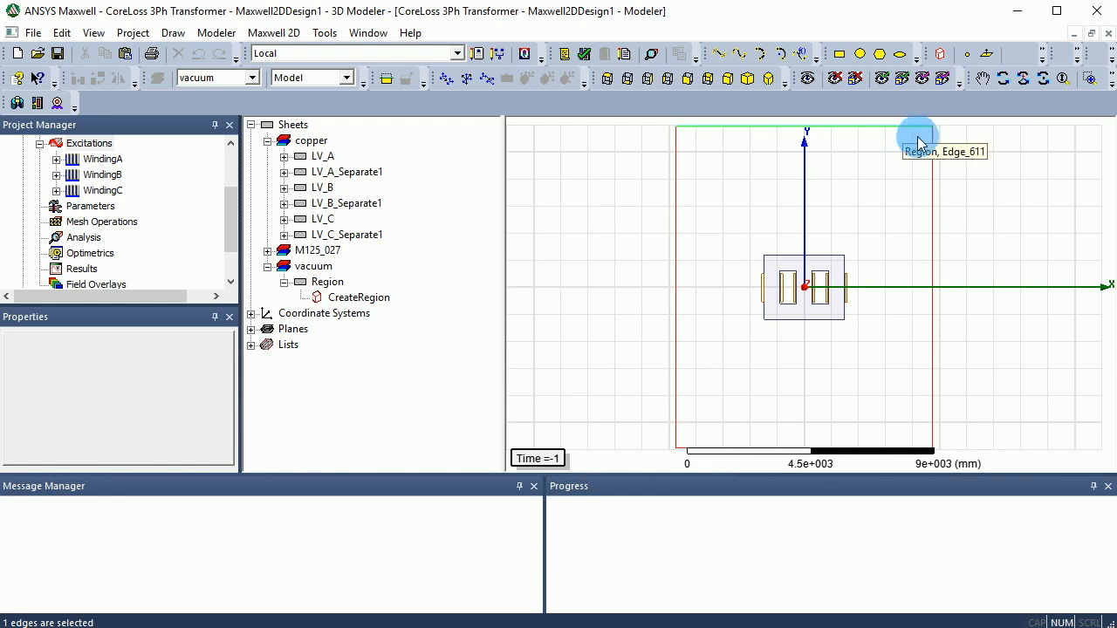
{"action": "left_click", "coordinate": [933, 172], "text": "ctrl"}
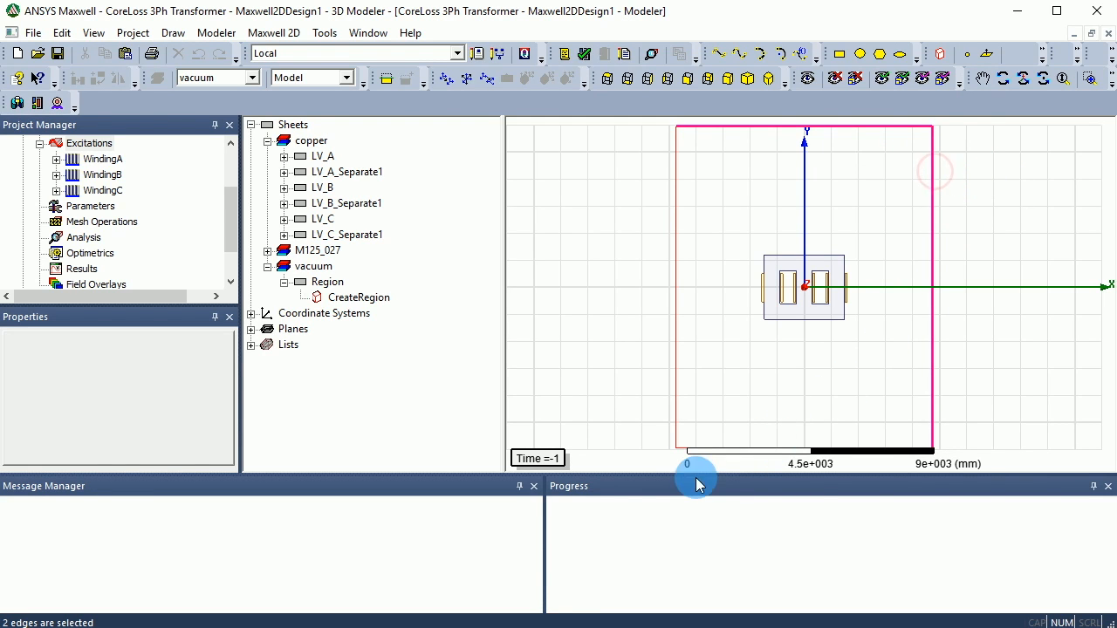
{"action": "left_click", "coordinate": [676, 428], "text": "ctrl"}
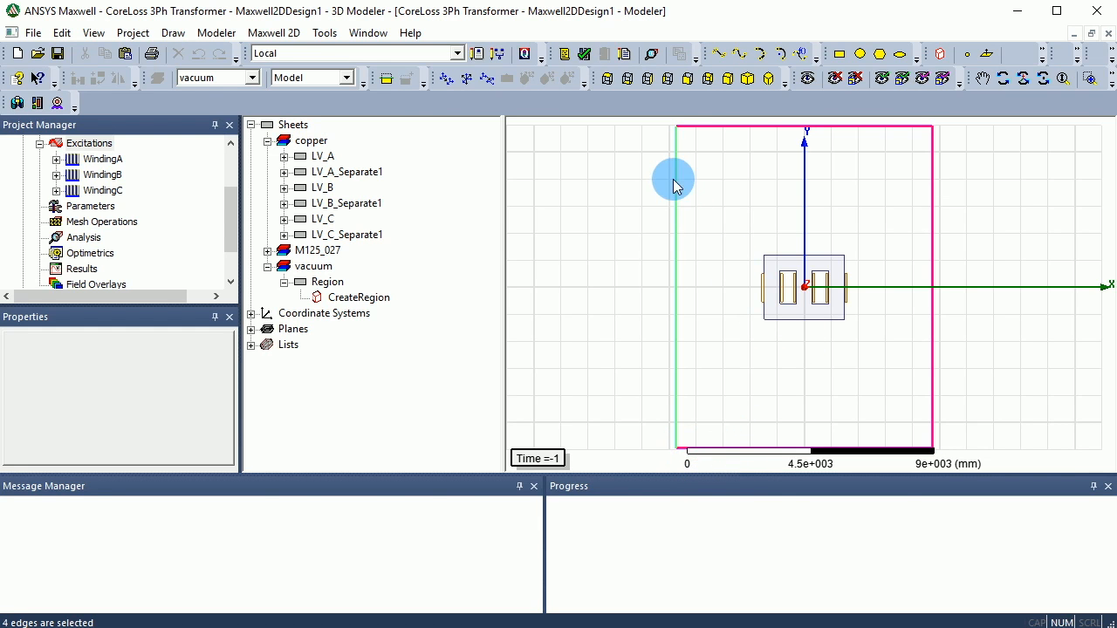
{"action": "right_click", "coordinate": [711, 131]}
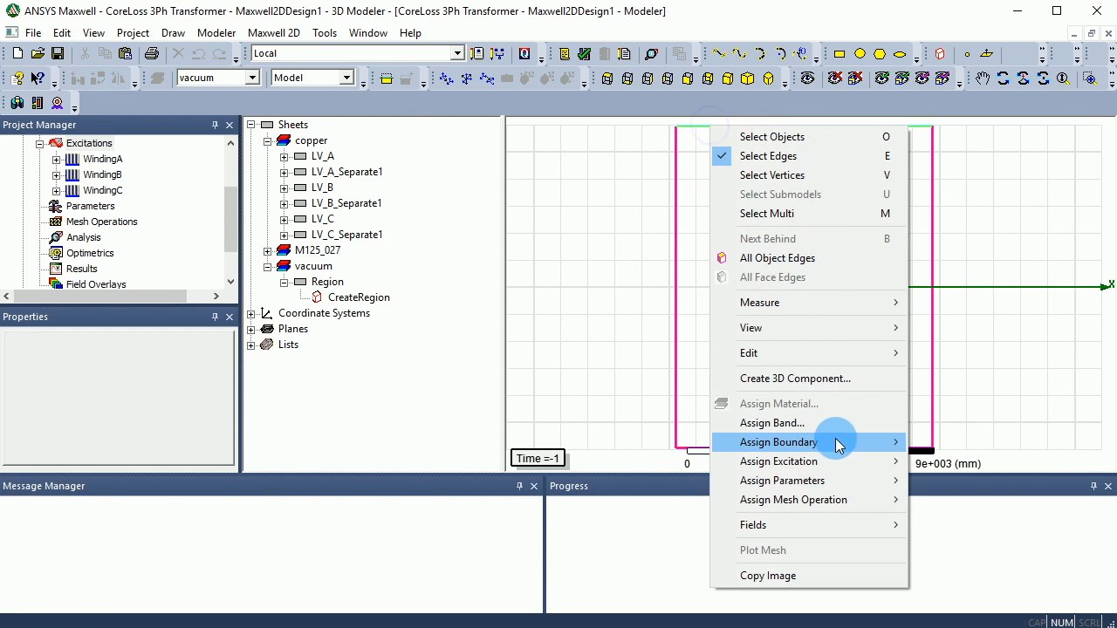
{"action": "mouse_move", "coordinate": [842, 442]}
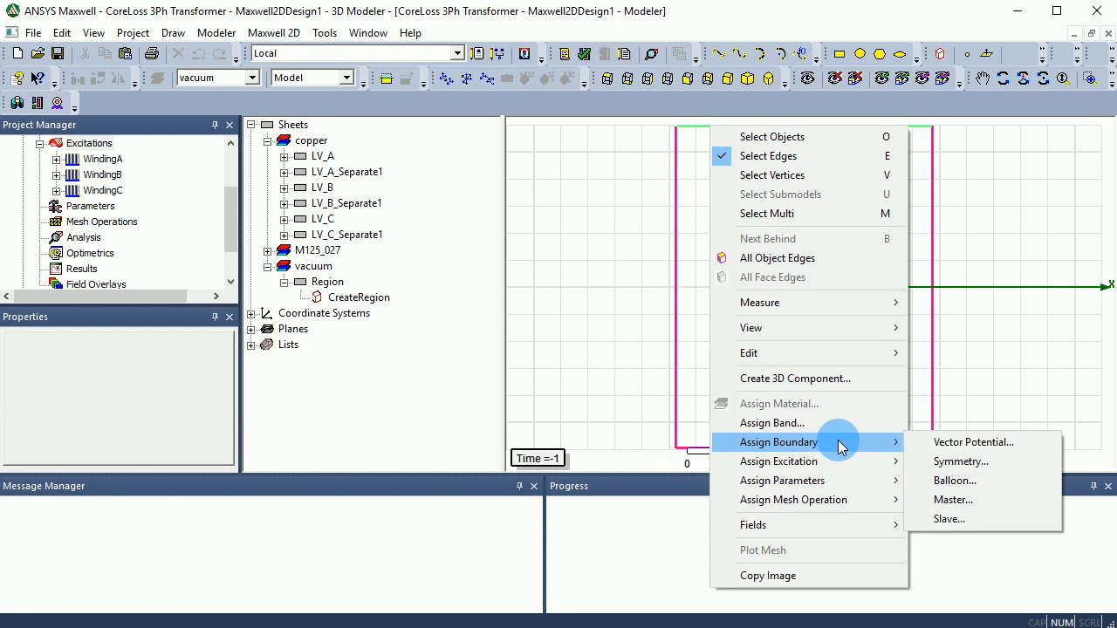
{"action": "left_click", "coordinate": [950, 444]}
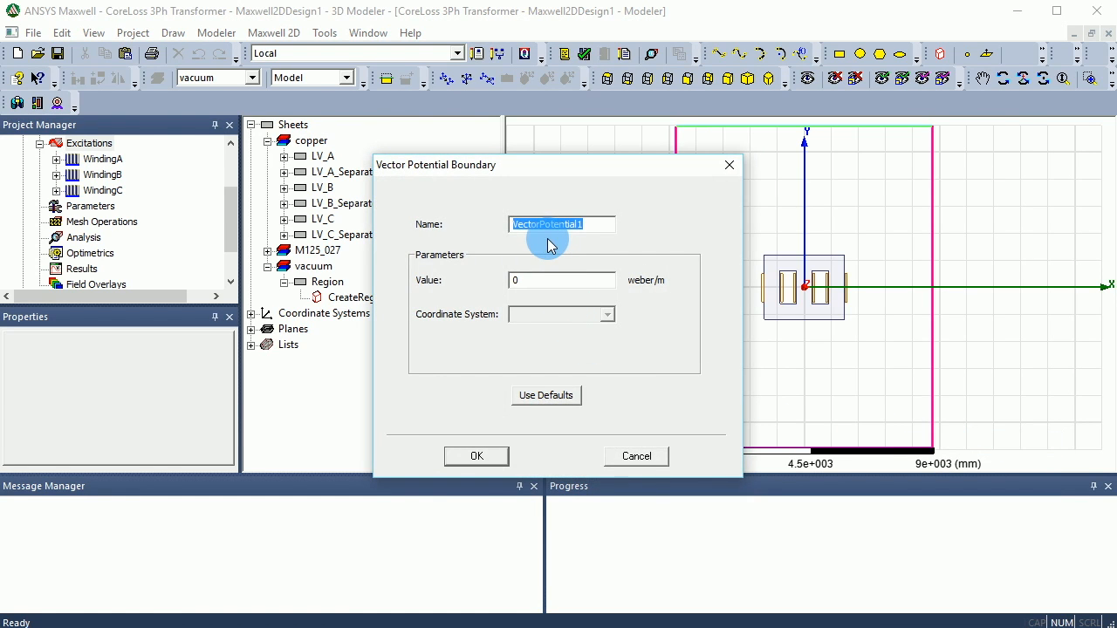
{"action": "type", "text": "region"}
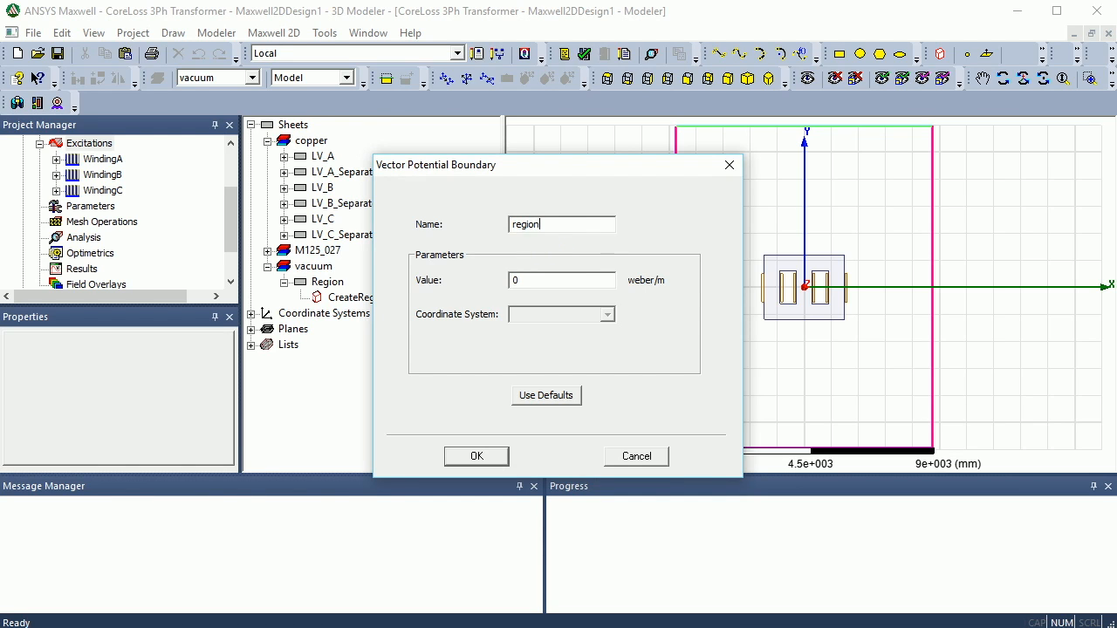
{"action": "type", "text": "_potential"}
{"action": "double_click", "coordinate": [527, 280]}
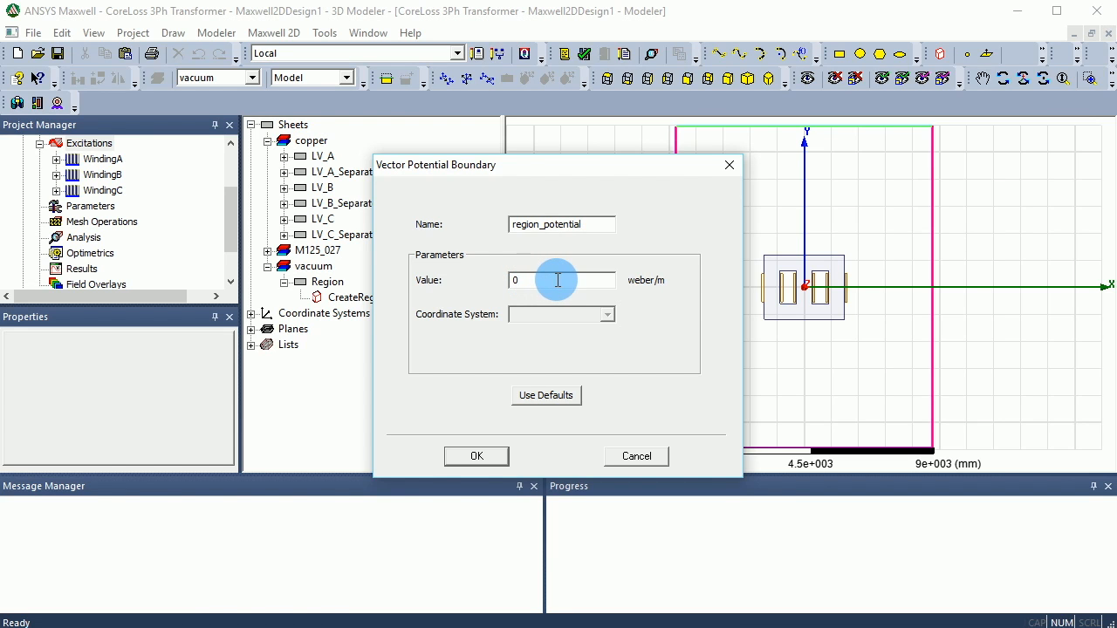
{"action": "left_click", "coordinate": [476, 455]}
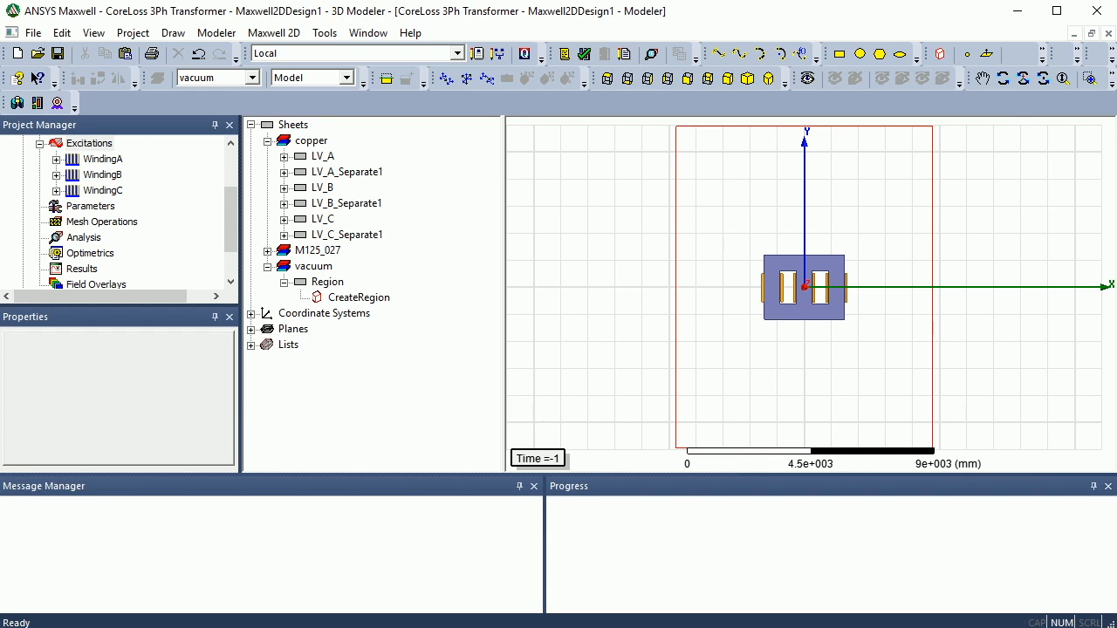
Assign a length-based inside-selection mesh operation named coils to all six LV copper sheets, with a maximum element length of 100 mm.
{"action": "left_click", "coordinate": [321, 156]}
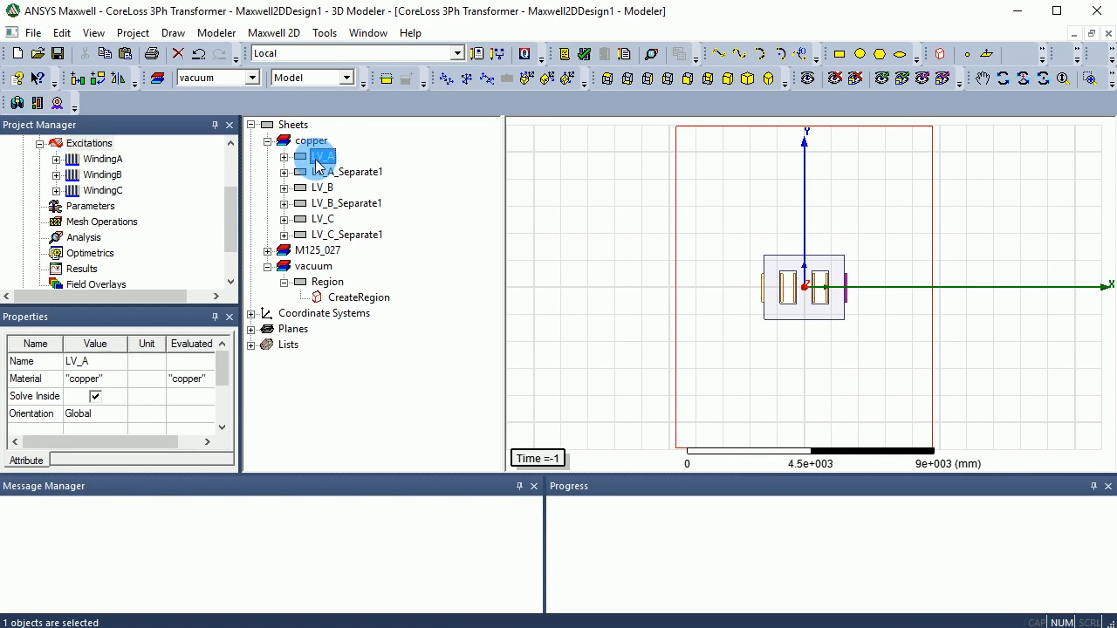
{"action": "left_click", "coordinate": [321, 173], "text": "ctrl"}
{"action": "left_click", "coordinate": [322, 187], "text": "ctrl"}
{"action": "left_click", "coordinate": [322, 204], "text": "ctrl"}
{"action": "left_click", "coordinate": [322, 219], "text": "ctrl"}
{"action": "left_click", "coordinate": [323, 235], "text": "ctrl"}
{"action": "right_click", "coordinate": [325, 235]}
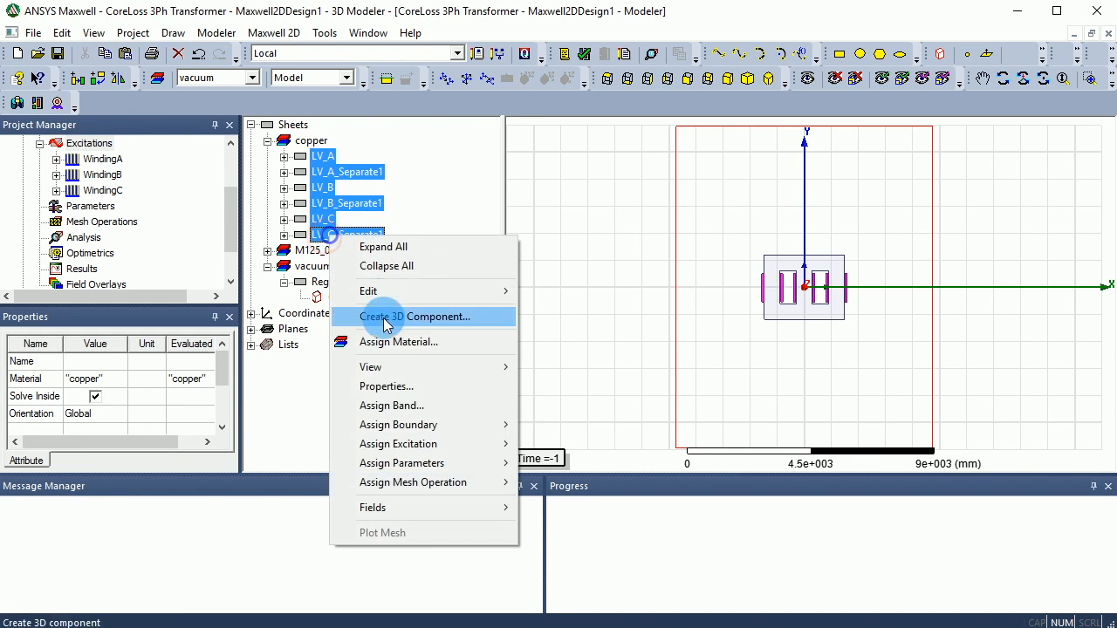
{"action": "mouse_move", "coordinate": [391, 491]}
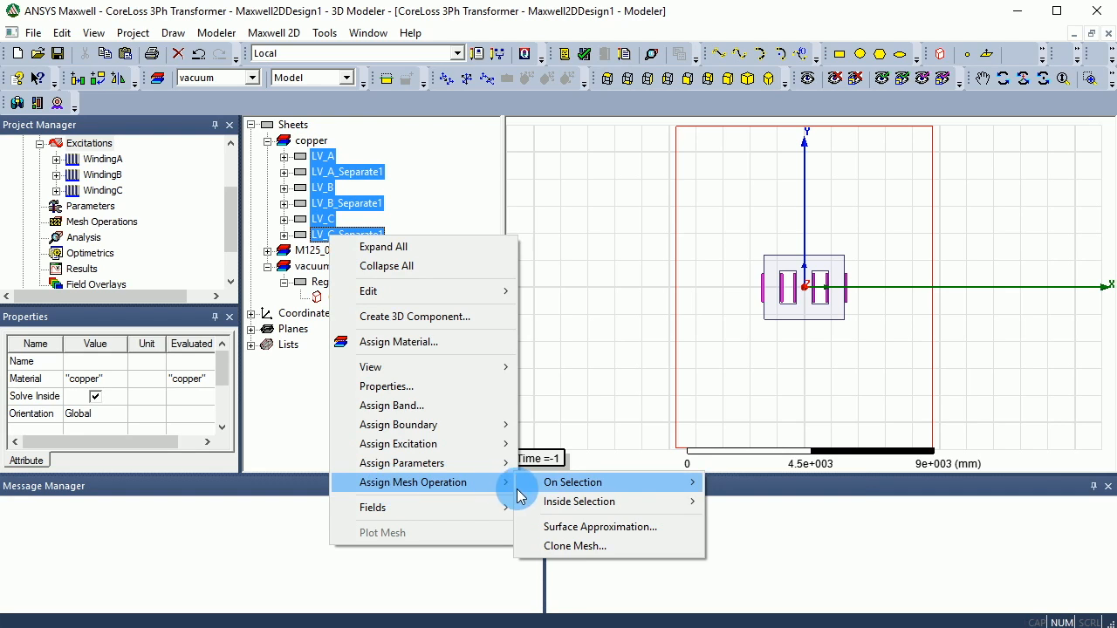
{"action": "mouse_move", "coordinate": [539, 498]}
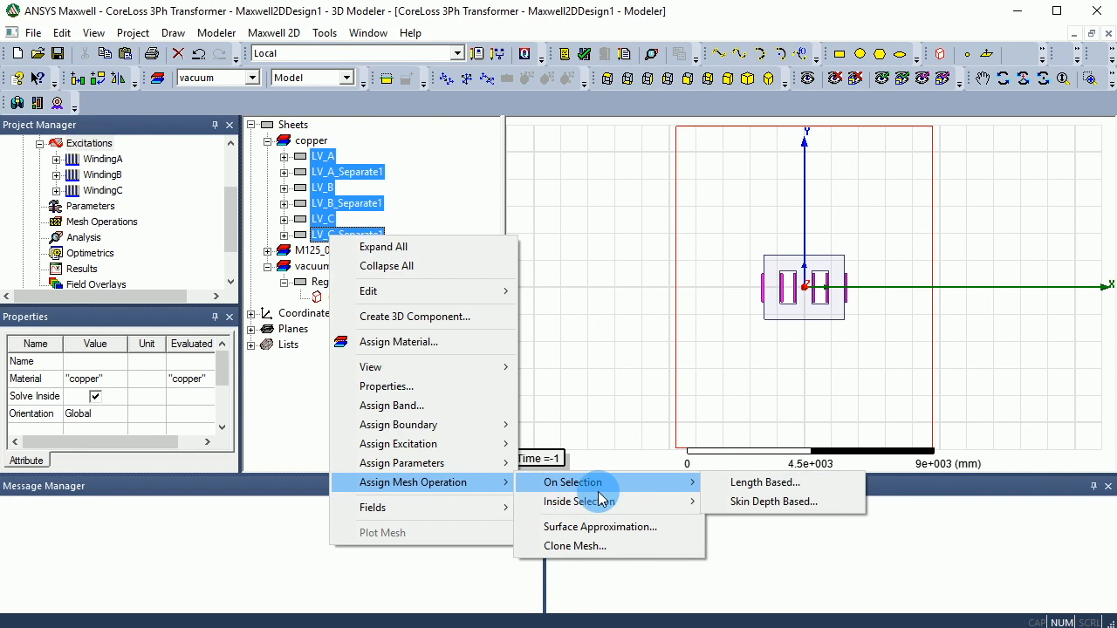
{"action": "mouse_move", "coordinate": [617, 508]}
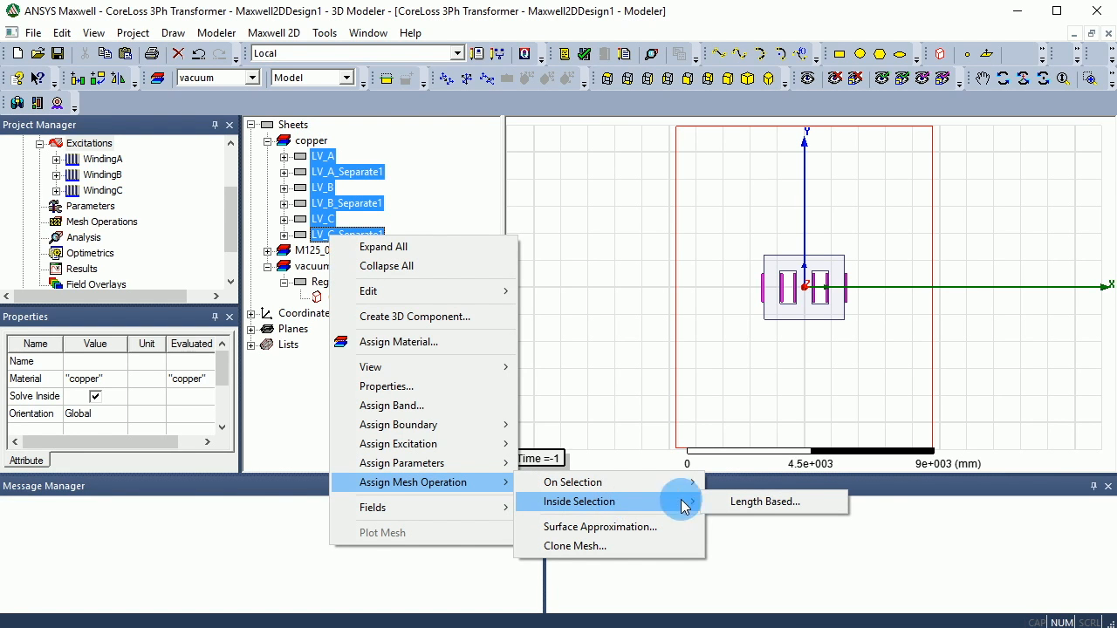
{"action": "left_click", "coordinate": [755, 501]}
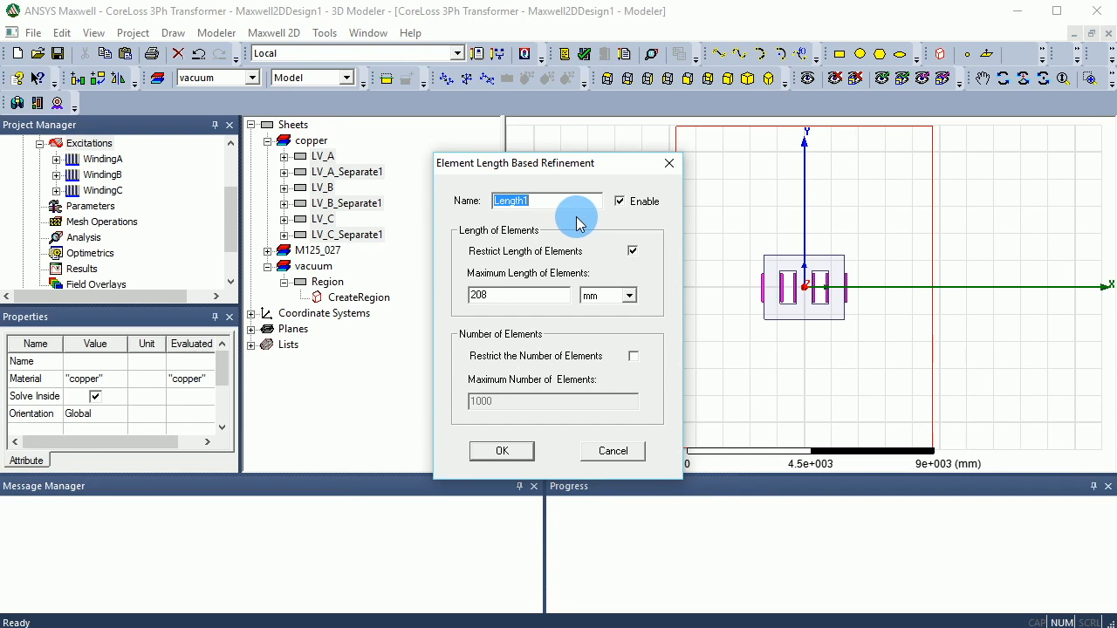
{"action": "type", "text": "coils"}
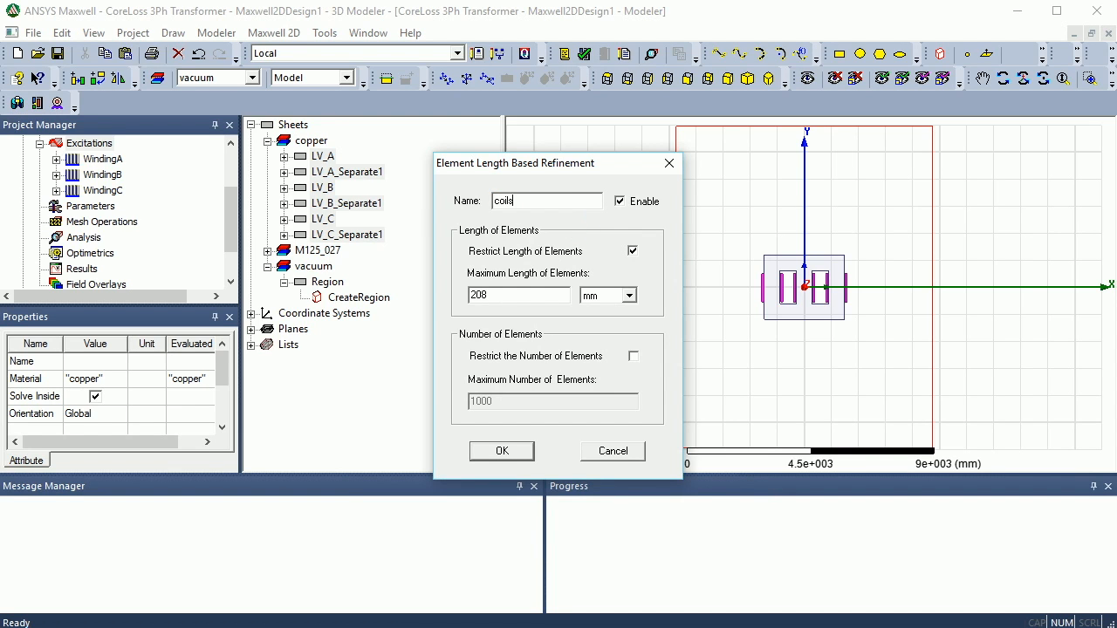
{"action": "double_click", "coordinate": [499, 294]}
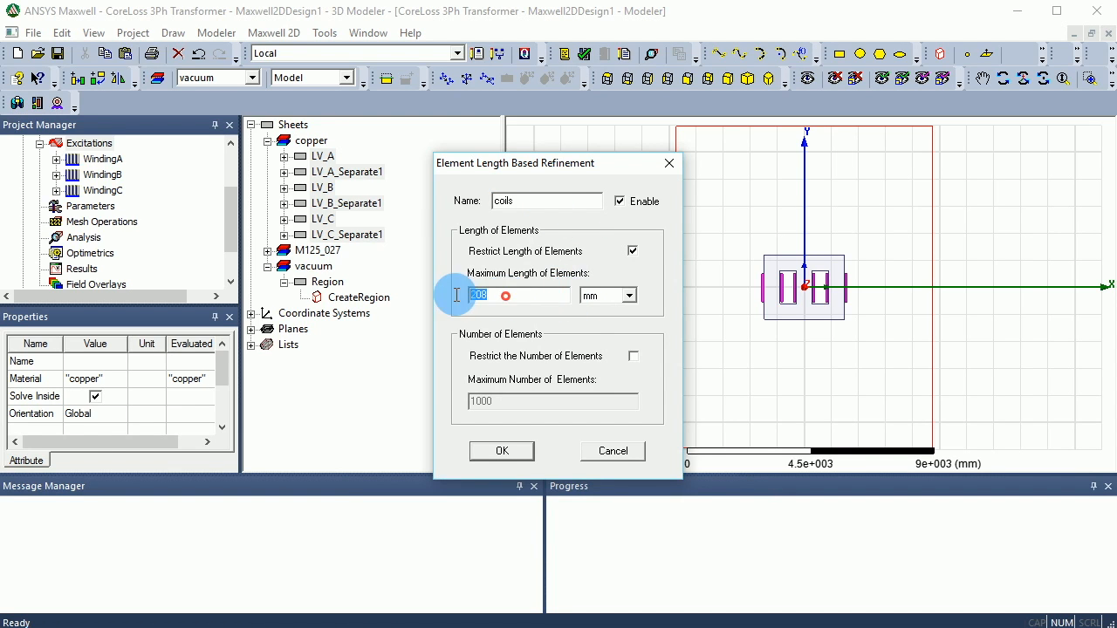
{"action": "type", "text": "100"}
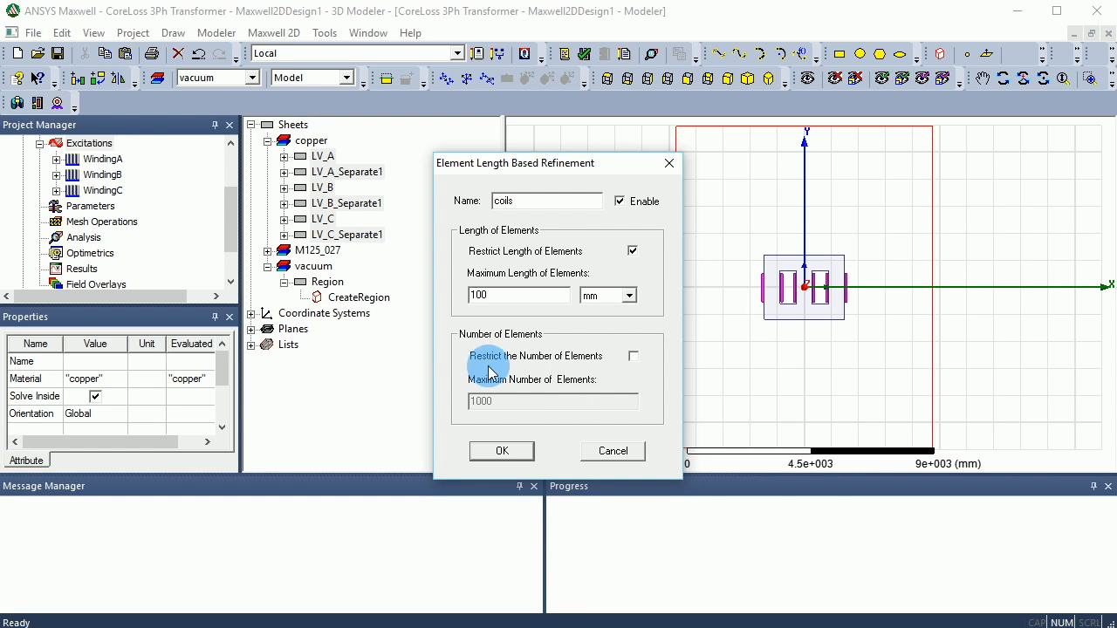
{"action": "left_click", "coordinate": [510, 450]}
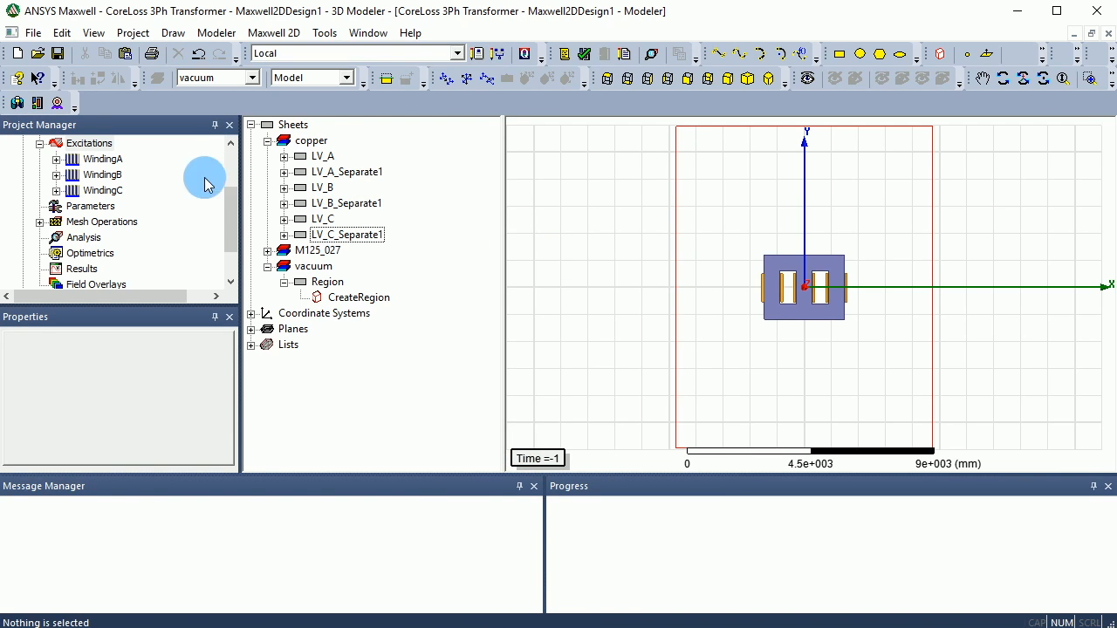
Accept the eddy effect settings with the effect turned off for all six LV coil sheets.
{"action": "scroll", "coordinate": [799, 301], "scroll_direction": "up", "scroll_amount": 3}
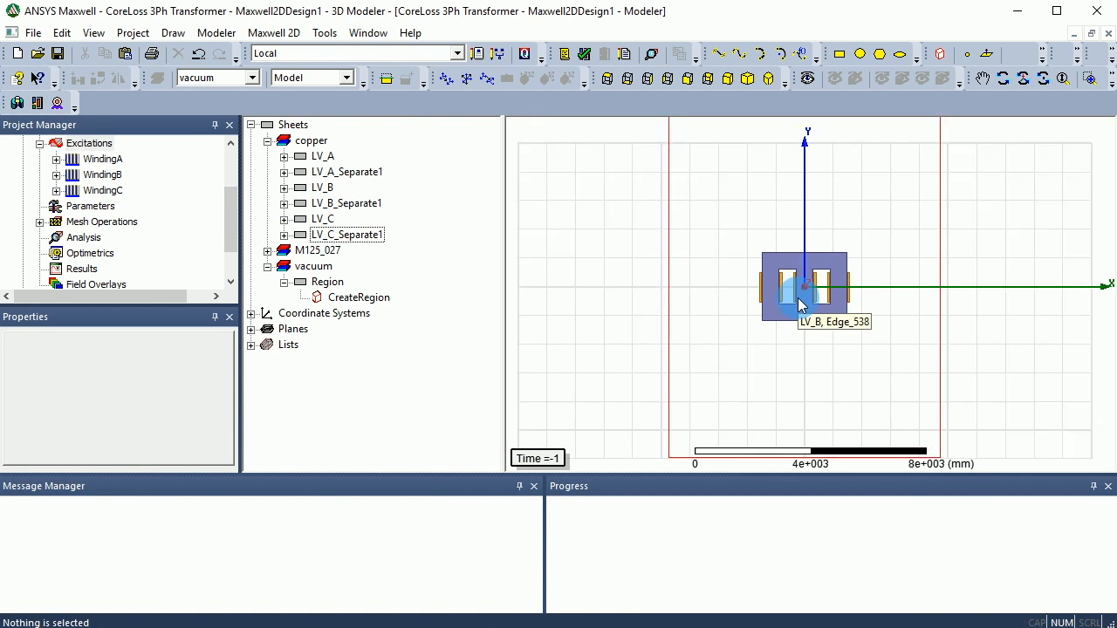
{"action": "scroll", "coordinate": [803, 302], "scroll_direction": "up", "scroll_amount": 2}
{"action": "scroll", "coordinate": [926, 303], "scroll_direction": "up", "scroll_amount": 2}
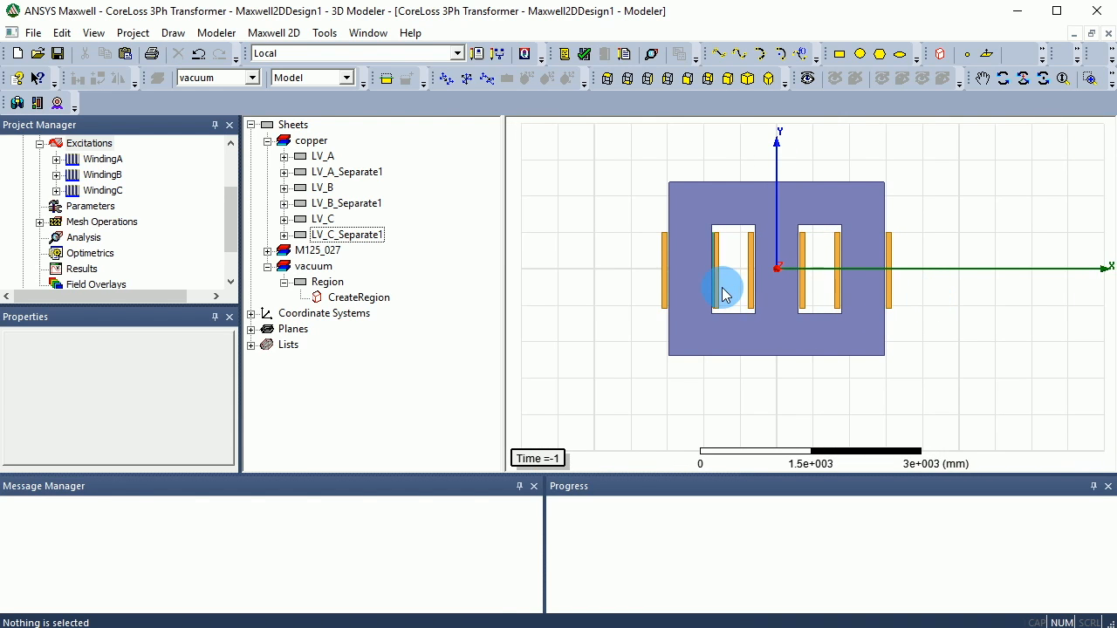
{"action": "scroll", "coordinate": [726, 293], "scroll_direction": "up", "scroll_amount": 1}
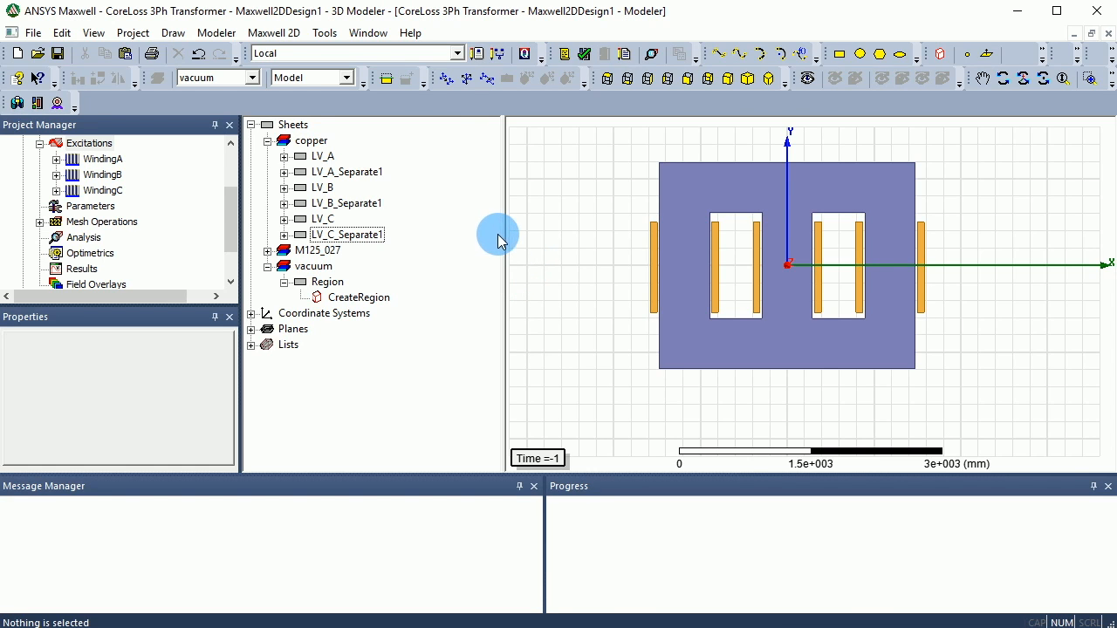
{"action": "left_click_drag", "start_coordinate": [504, 230], "coordinate": [464, 232]}
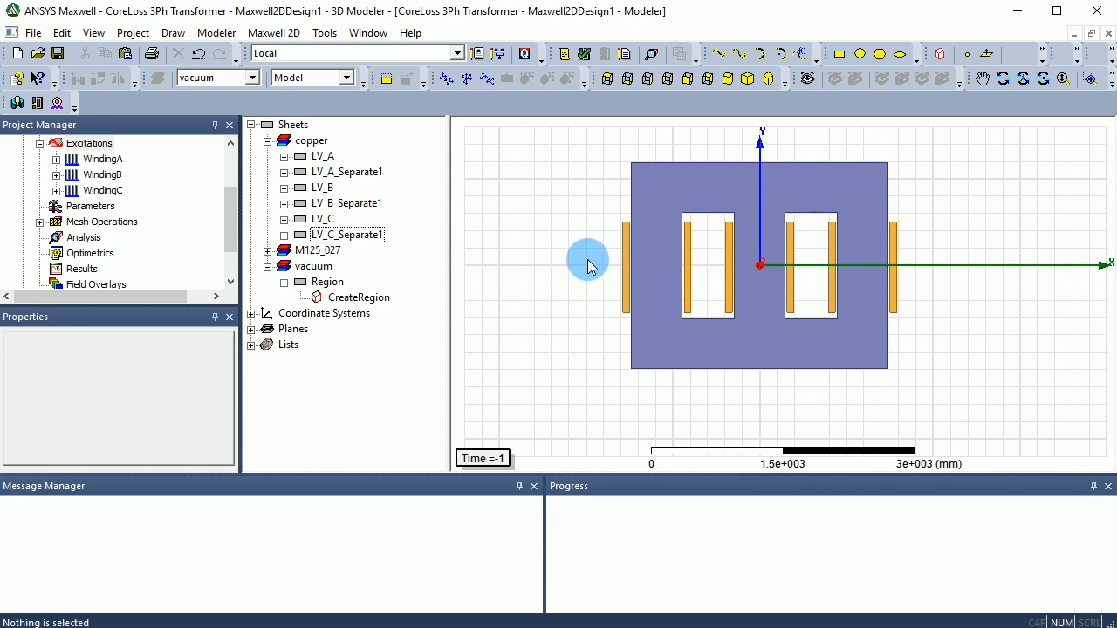
{"action": "scroll", "coordinate": [820, 256], "scroll_direction": "up", "scroll_amount": 2}
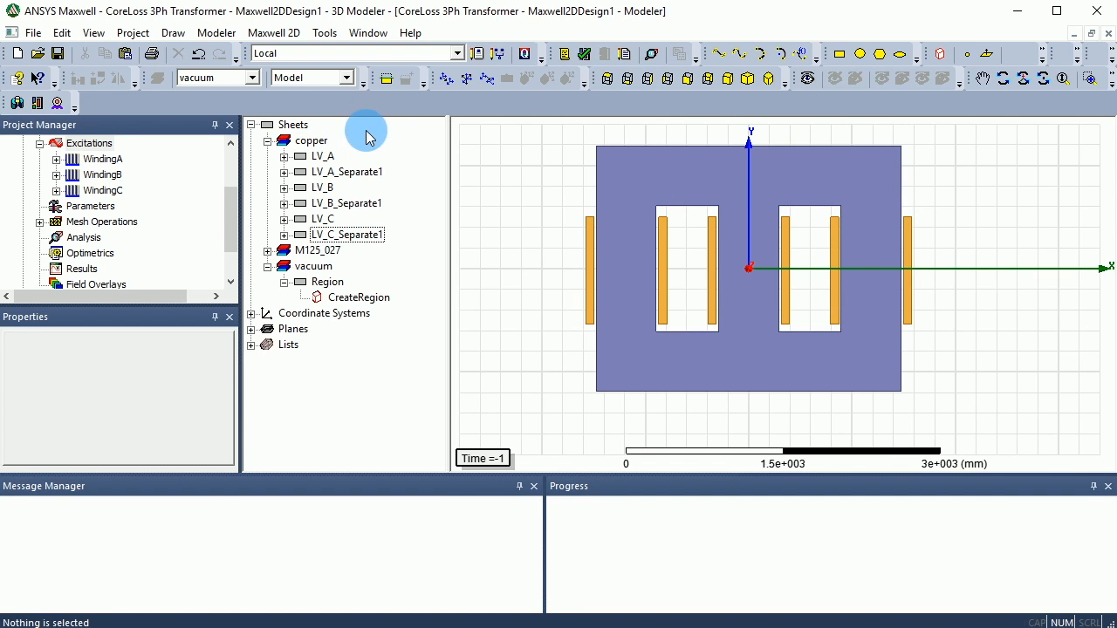
{"action": "left_click", "coordinate": [273, 32]}
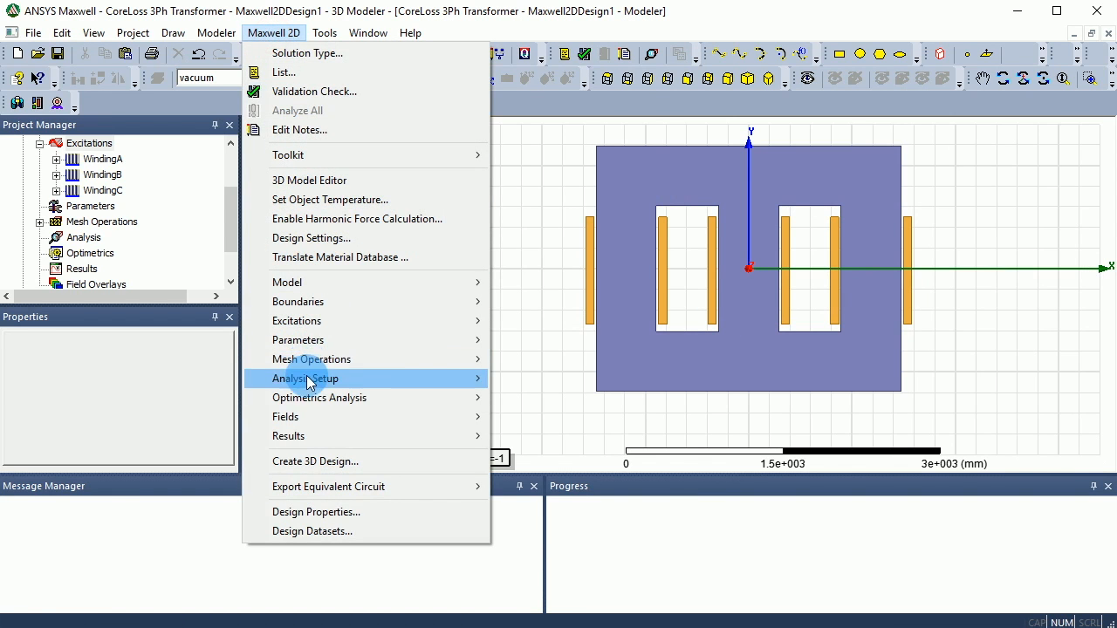
{"action": "mouse_move", "coordinate": [321, 362]}
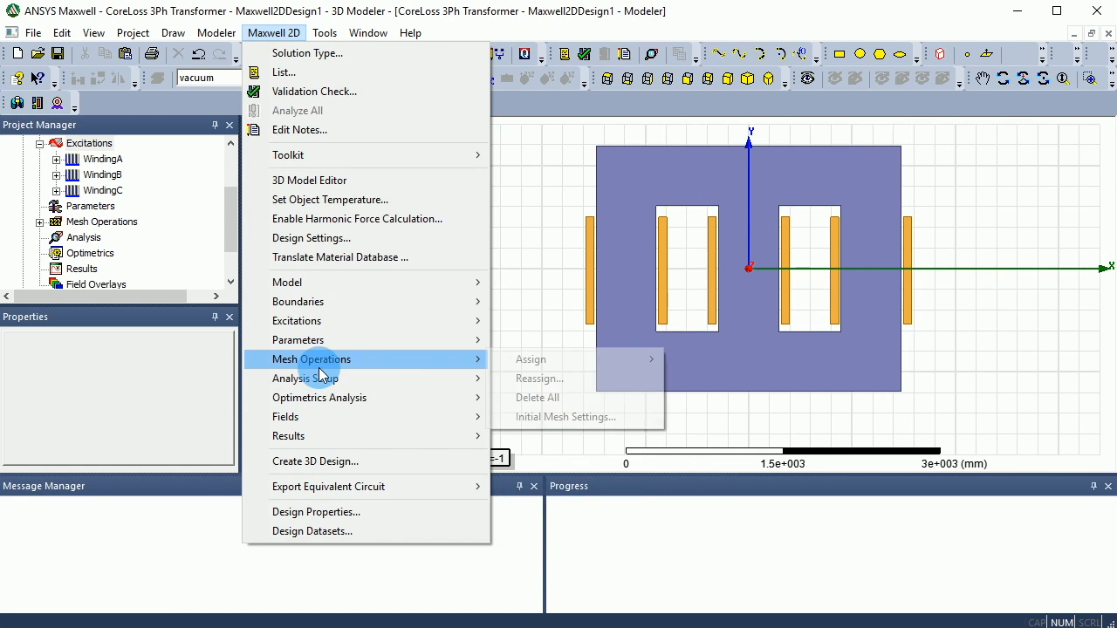
{"action": "mouse_move", "coordinate": [323, 323]}
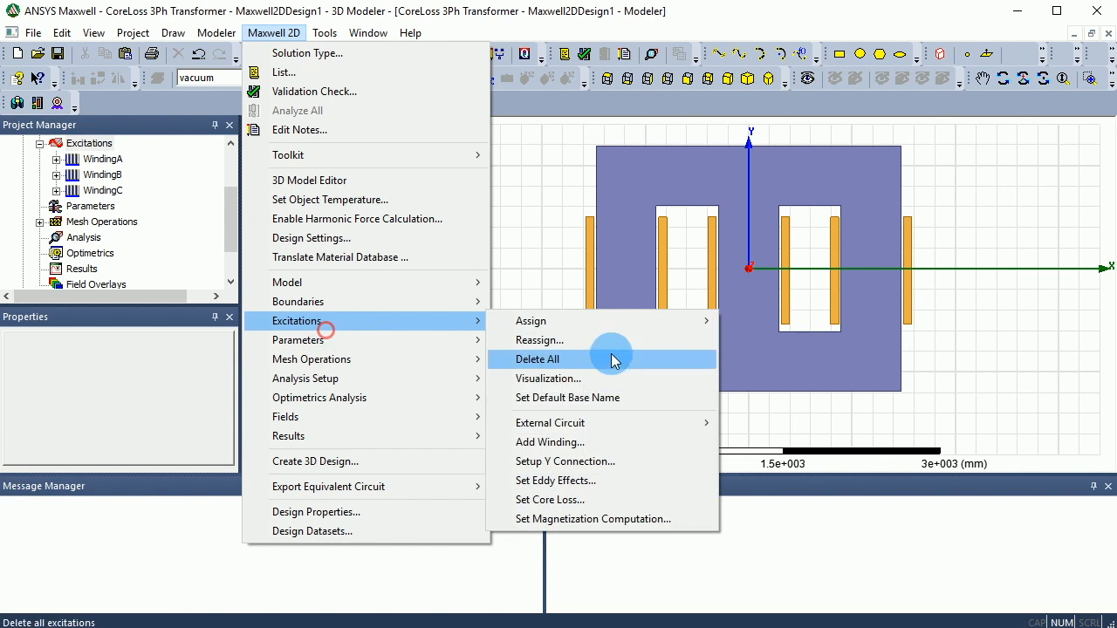
{"action": "left_click", "coordinate": [623, 481]}
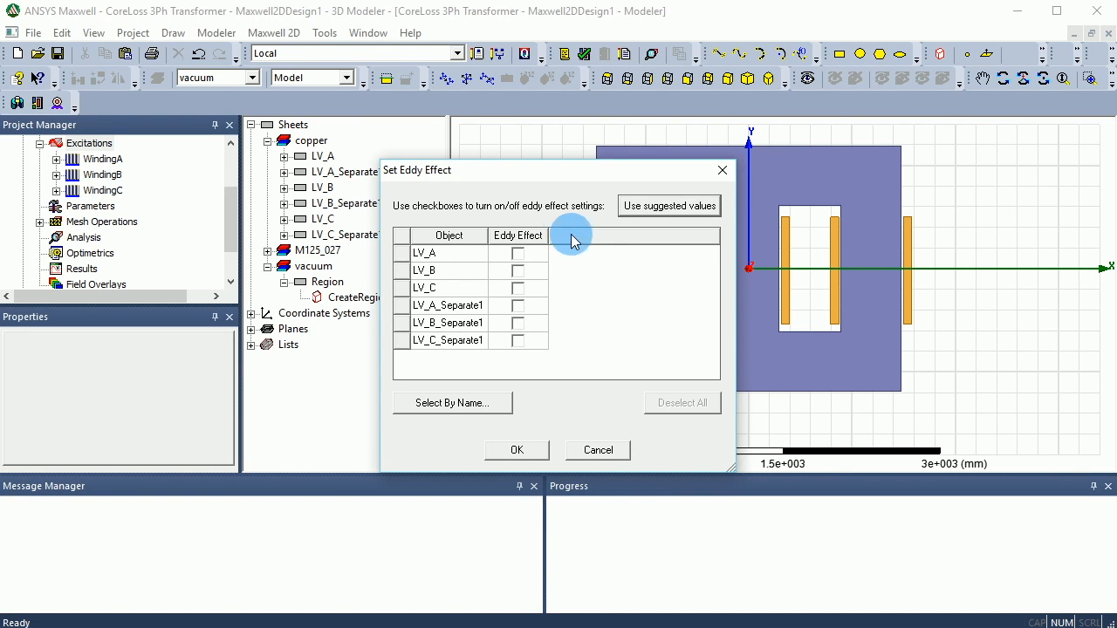
{"action": "left_click_drag", "start_coordinate": [545, 167], "coordinate": [553, 166]}
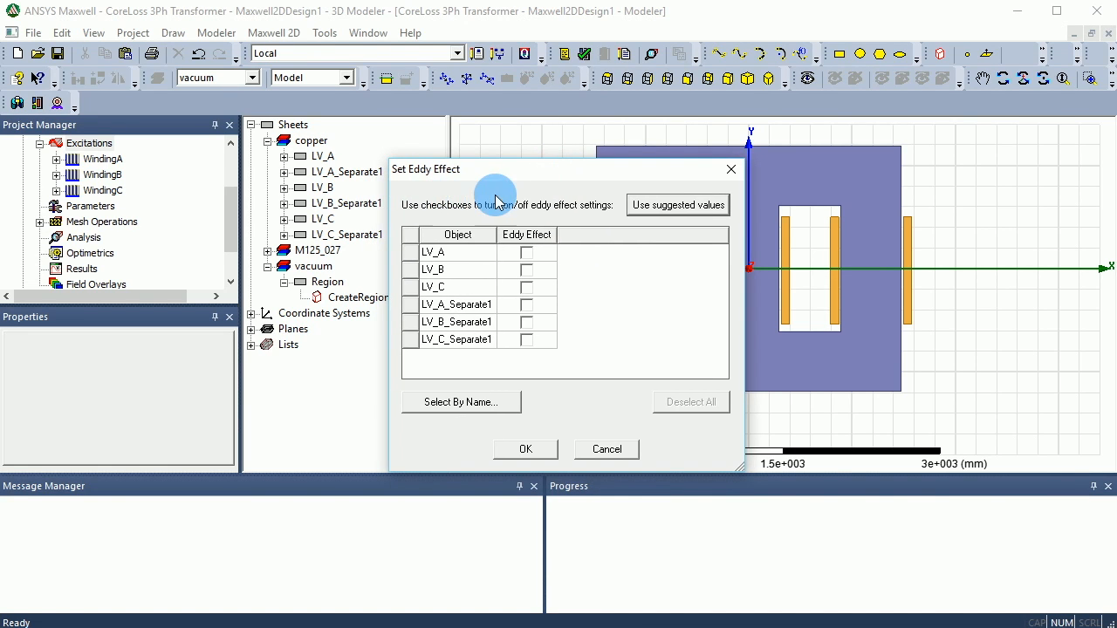
{"action": "left_click", "coordinate": [521, 450]}
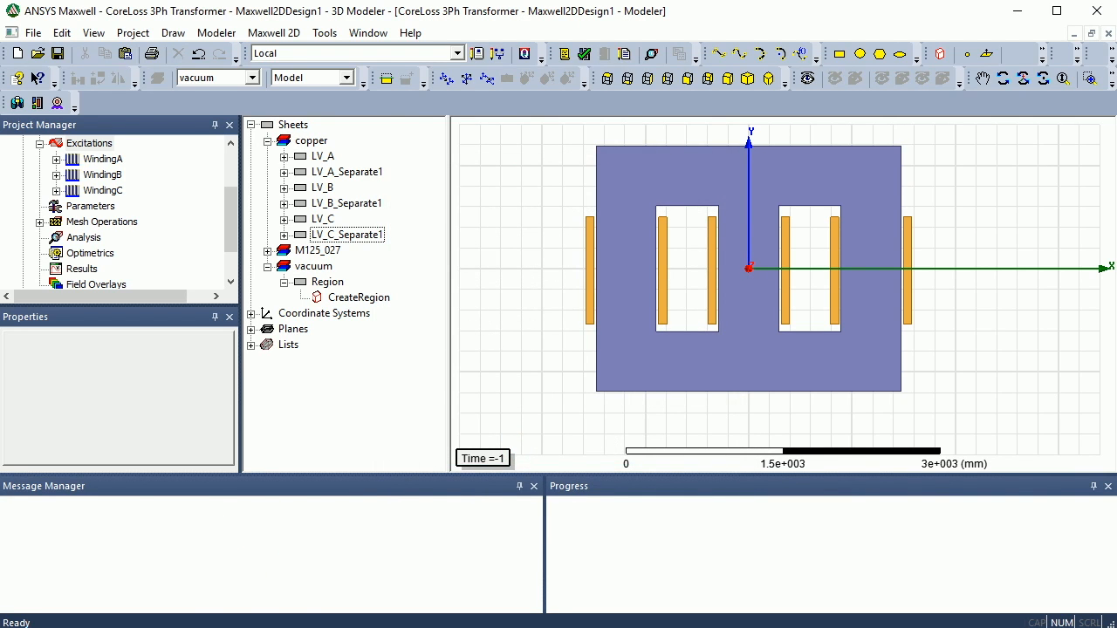
Turn on the core loss setting for the core object only and accept the core loss settings.
{"action": "left_click", "coordinate": [273, 32]}
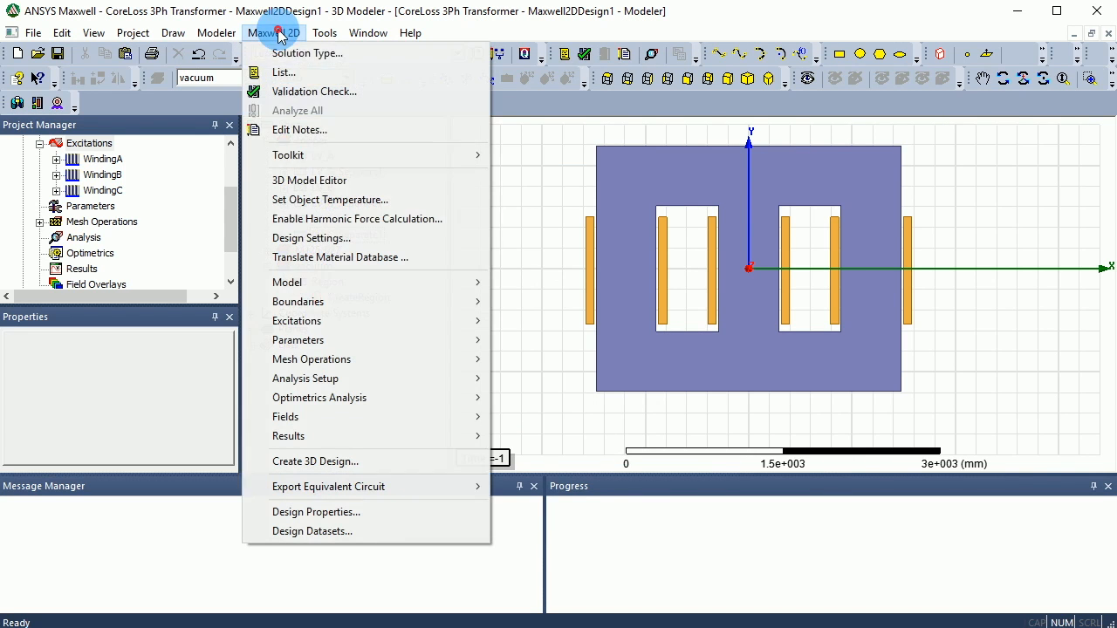
{"action": "left_click", "coordinate": [337, 320]}
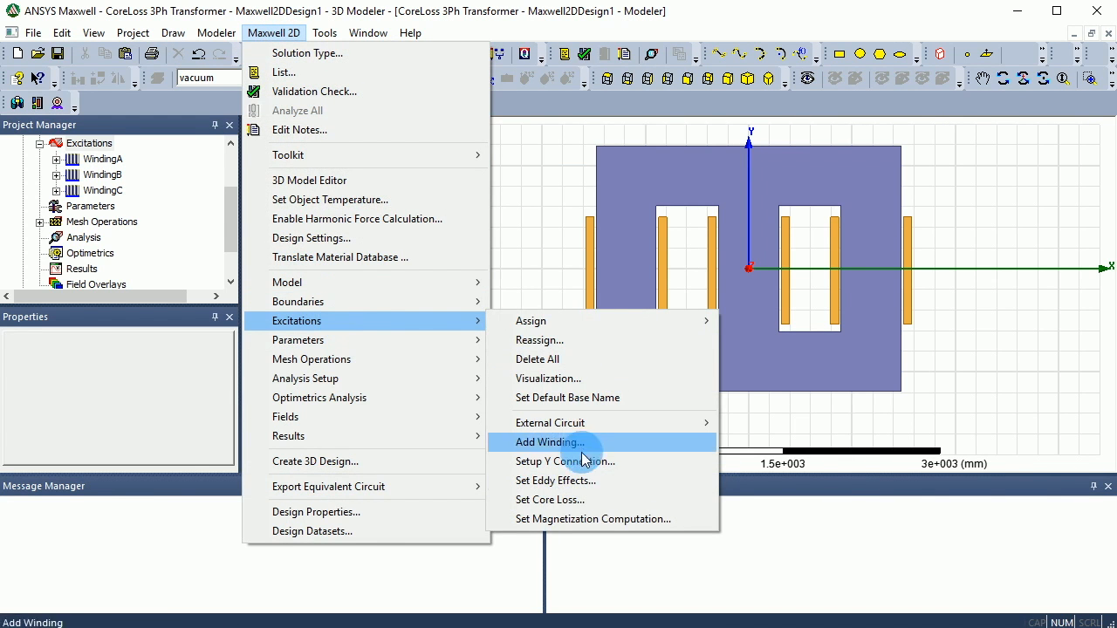
{"action": "left_click", "coordinate": [579, 504]}
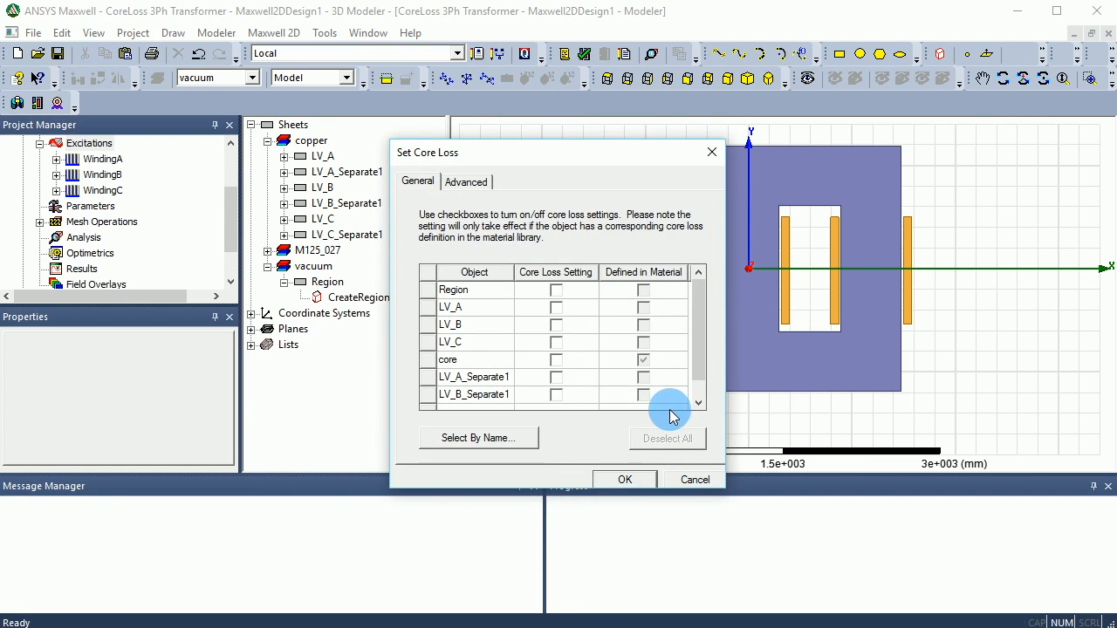
{"action": "left_click", "coordinate": [937, 370]}
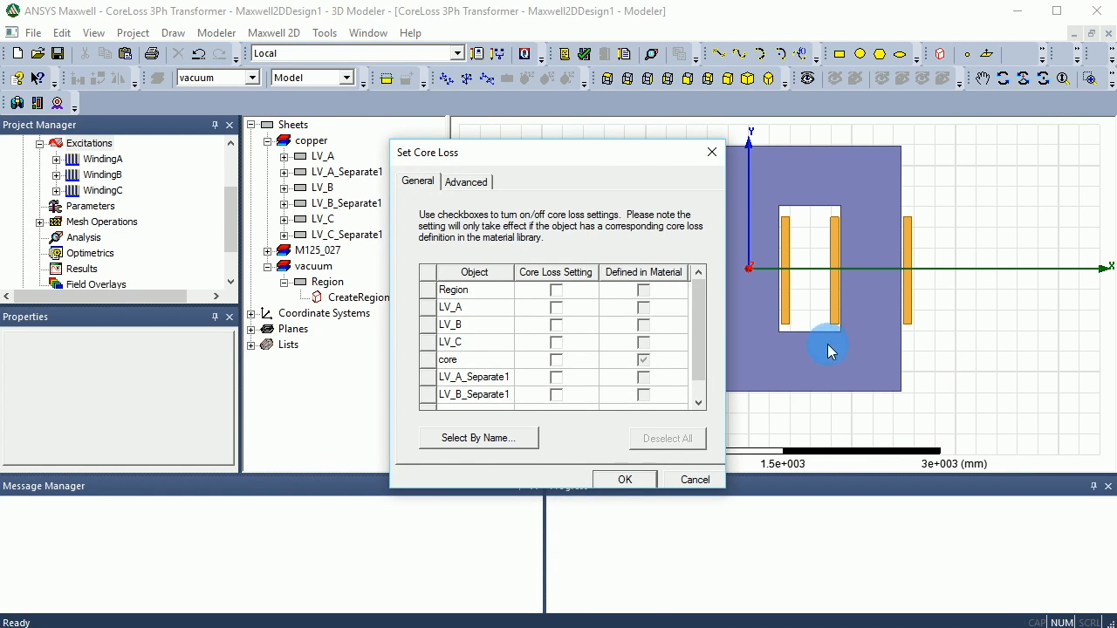
{"action": "left_click", "coordinate": [558, 368]}
{"action": "left_click", "coordinate": [557, 362]}
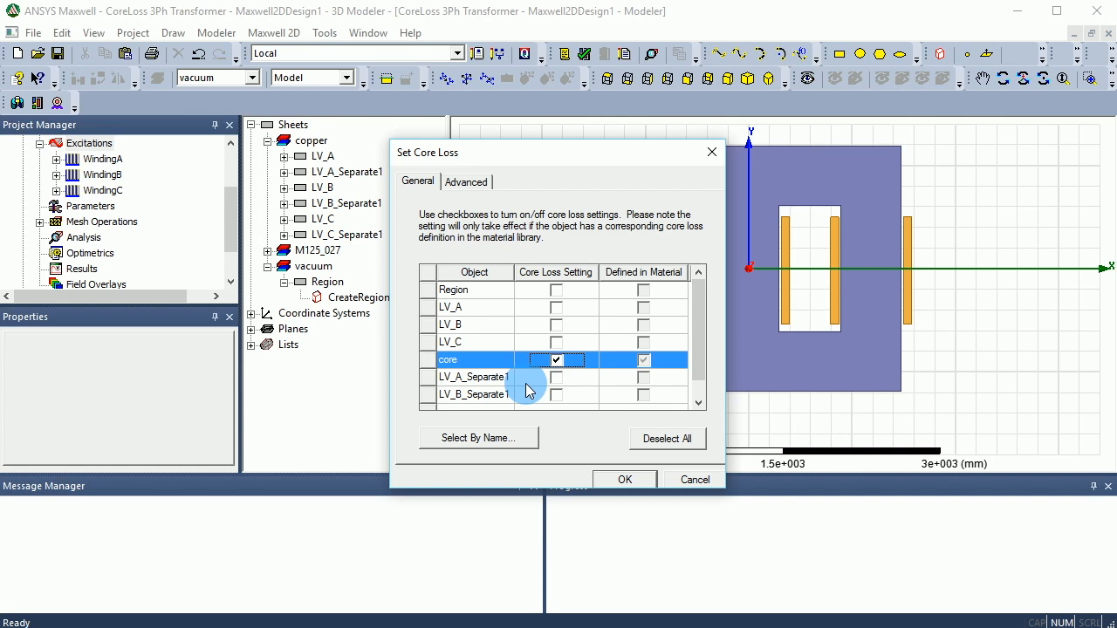
{"action": "scroll", "coordinate": [523, 388], "scroll_direction": "down", "scroll_amount": 1}
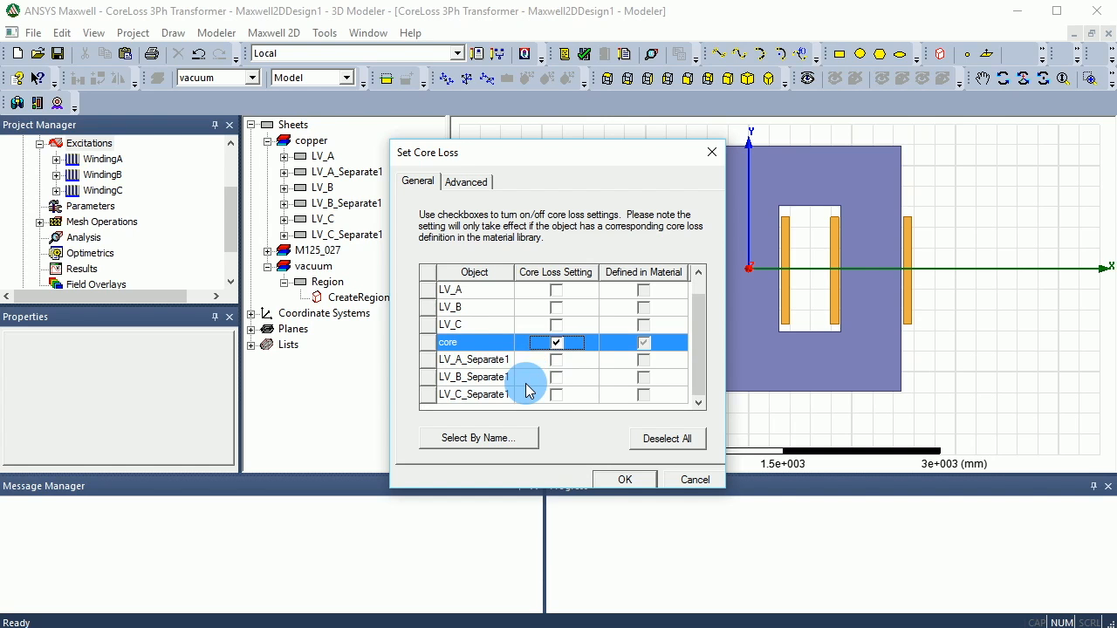
{"action": "left_click", "coordinate": [622, 480]}
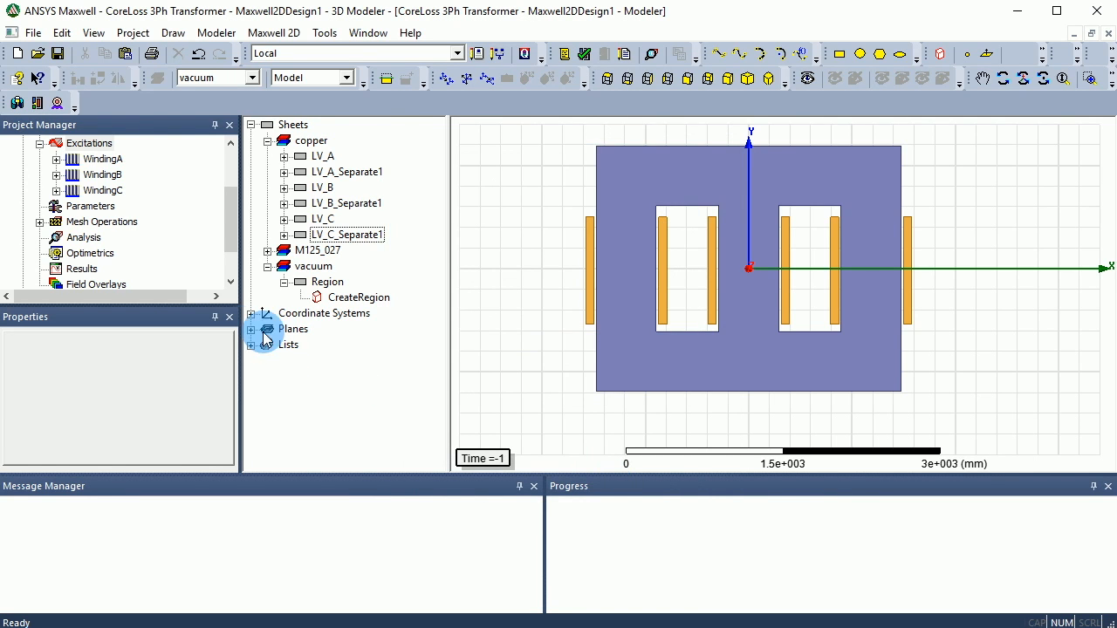
Add a transient solution setup with a stop time of 0.1 s and a time step of 500u.
{"action": "left_click_drag", "start_coordinate": [230, 200], "coordinate": [187, 226]}
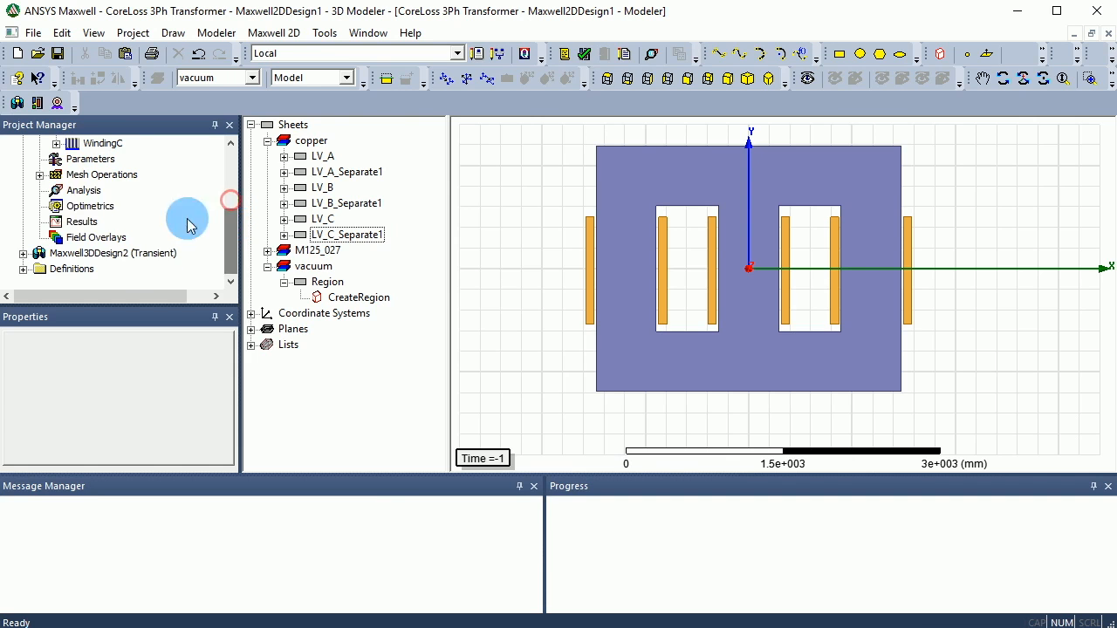
{"action": "right_click", "coordinate": [83, 192]}
{"action": "left_click", "coordinate": [136, 229]}
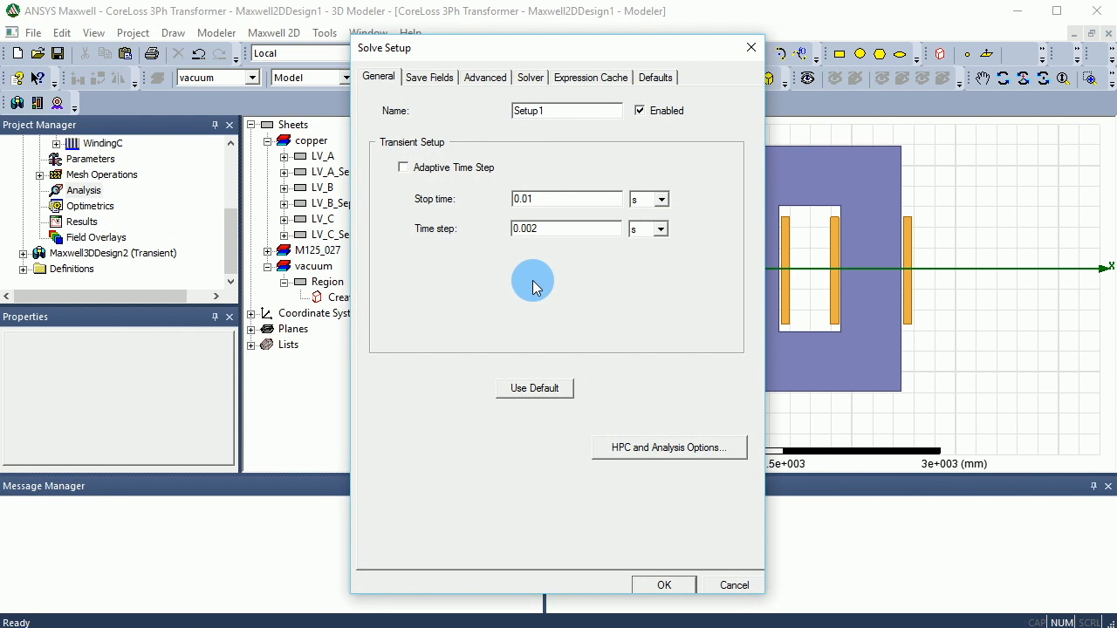
{"action": "left_click", "coordinate": [530, 199]}
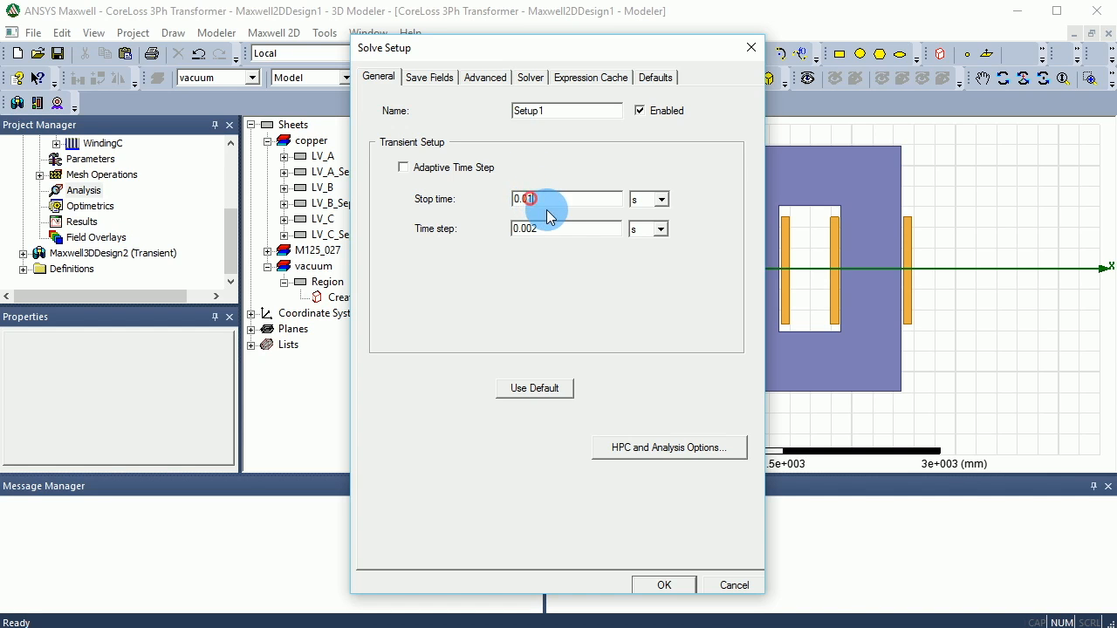
{"action": "key", "text": "BackSpace"}
{"action": "type", "text": "1"}
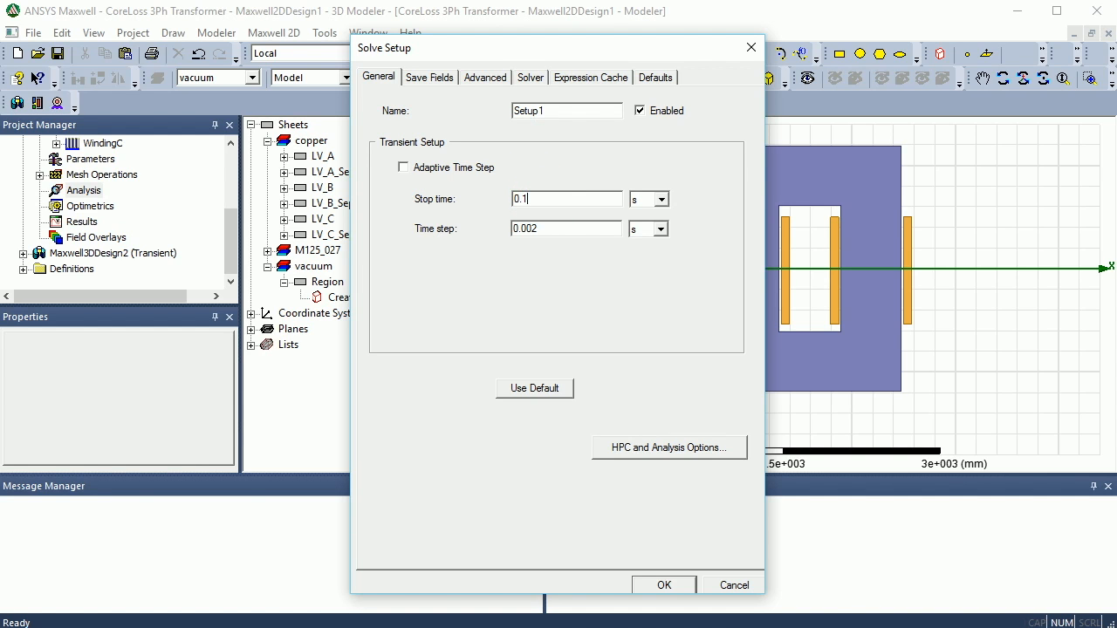
{"action": "double_click", "coordinate": [533, 226]}
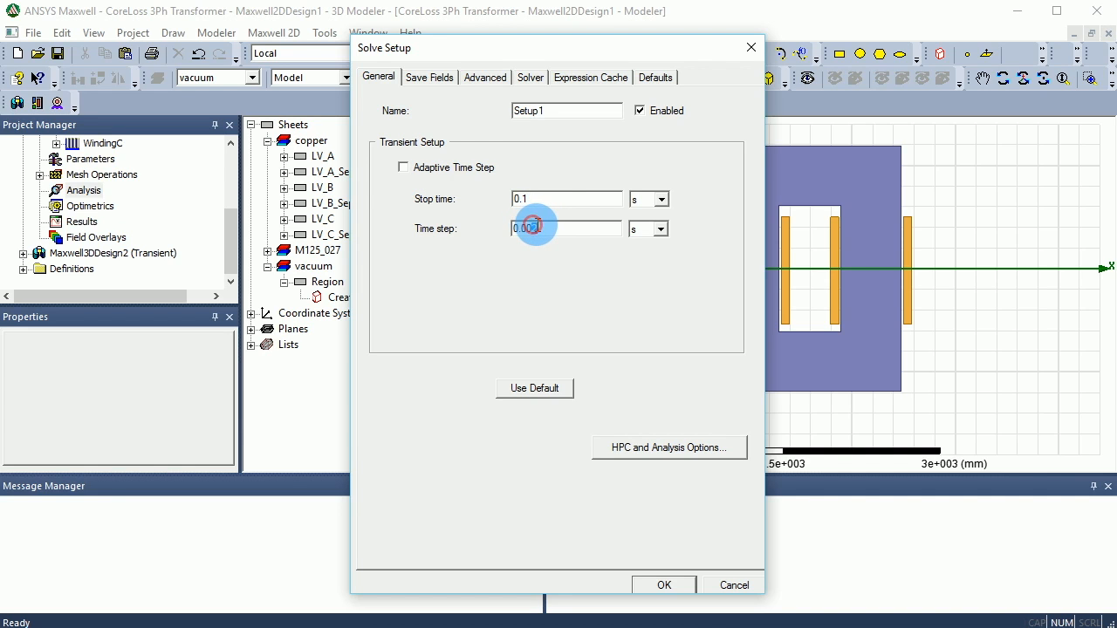
{"action": "left_click_drag", "start_coordinate": [533, 225], "coordinate": [469, 226]}
{"action": "type", "text": "500u"}
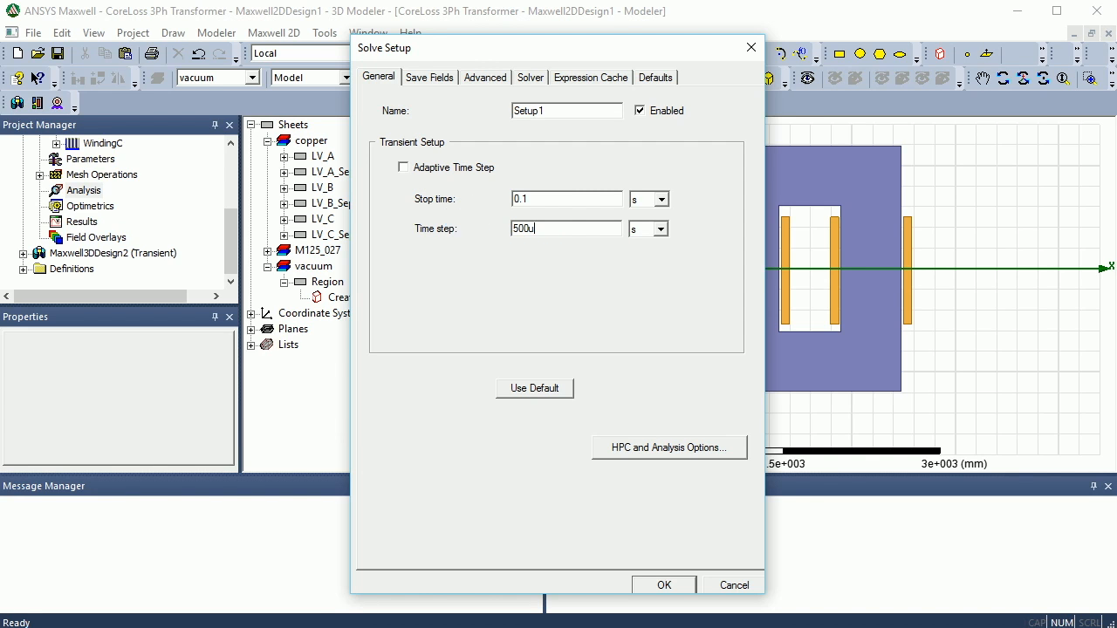
Add a linear-step field-saving sweep to the setup, from 0.07 s to 0.1 s with a step size of 0.0005 s.
{"action": "left_click", "coordinate": [428, 78]}
{"action": "left_click", "coordinate": [384, 76]}
{"action": "left_click", "coordinate": [417, 74]}
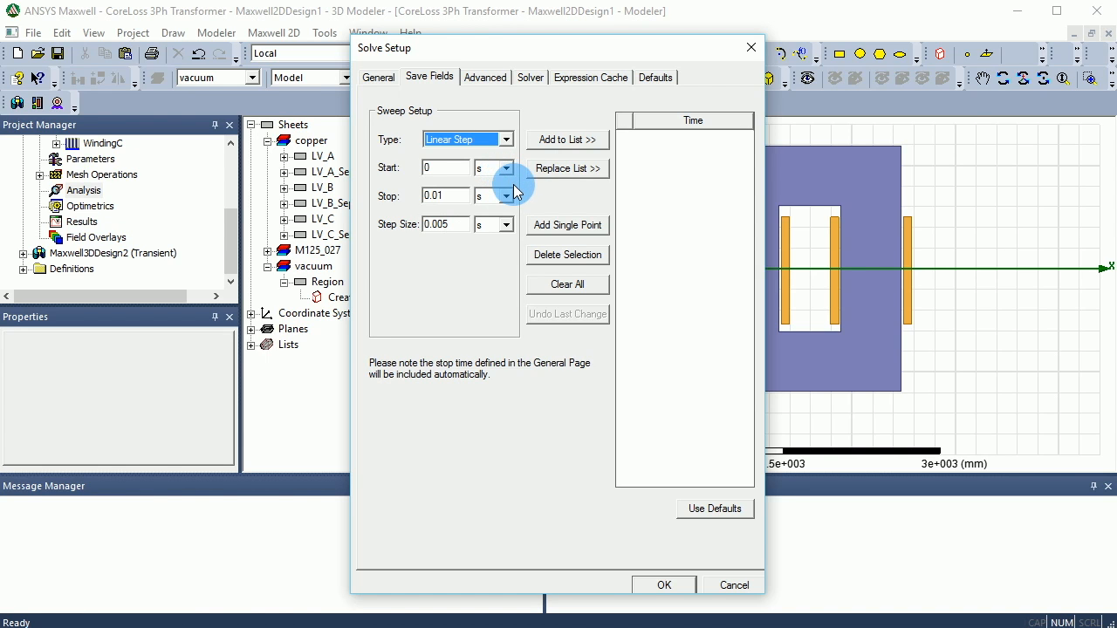
{"action": "left_click", "coordinate": [450, 169]}
{"action": "type", "text": ".0"}
{"action": "double_click", "coordinate": [449, 169]}
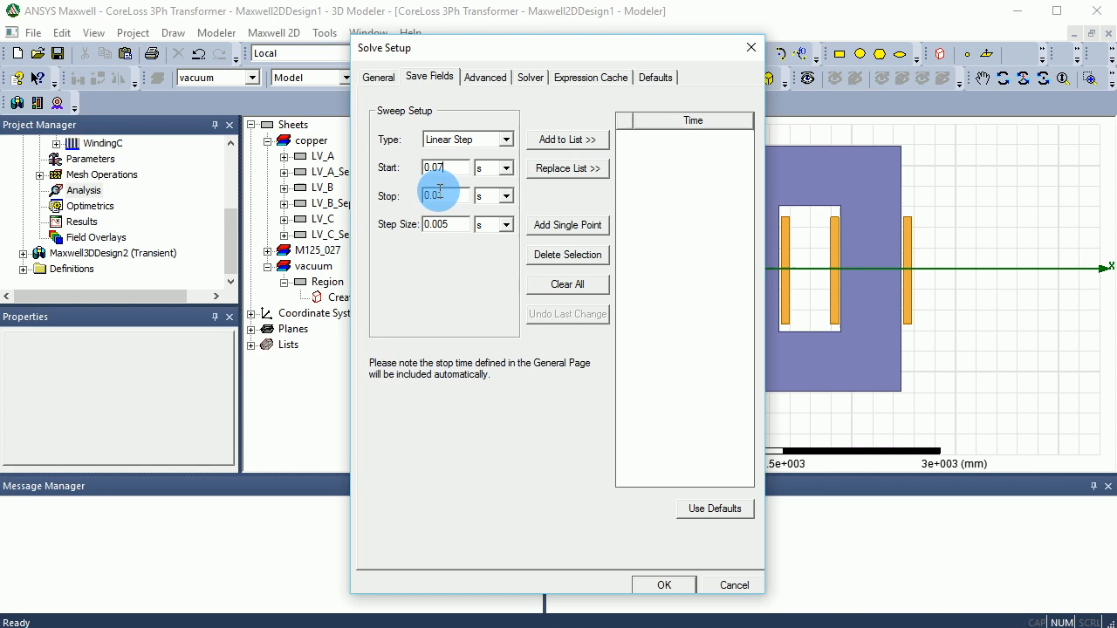
{"action": "double_click", "coordinate": [449, 194]}
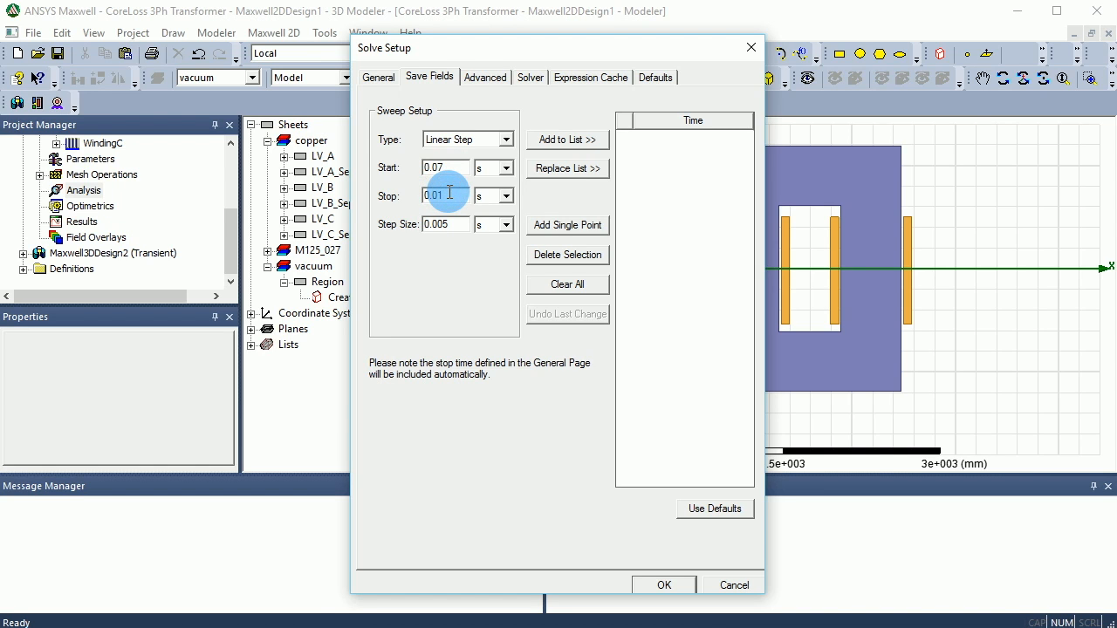
{"action": "left_click_drag", "start_coordinate": [431, 198], "coordinate": [446, 196]}
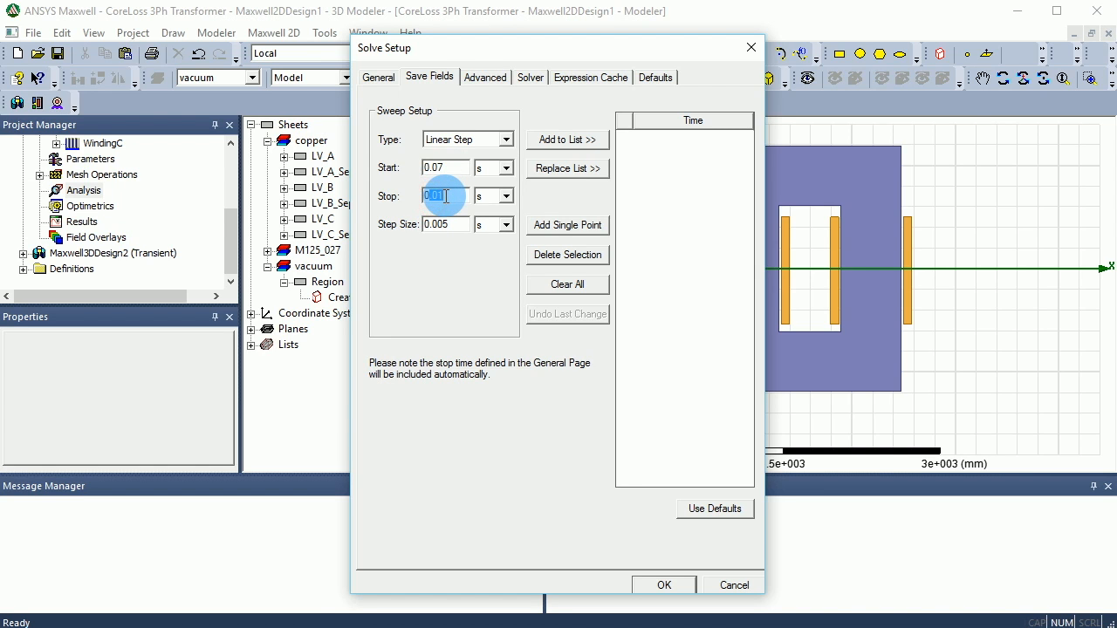
{"action": "type", "text": "0.1"}
{"action": "double_click", "coordinate": [436, 224]}
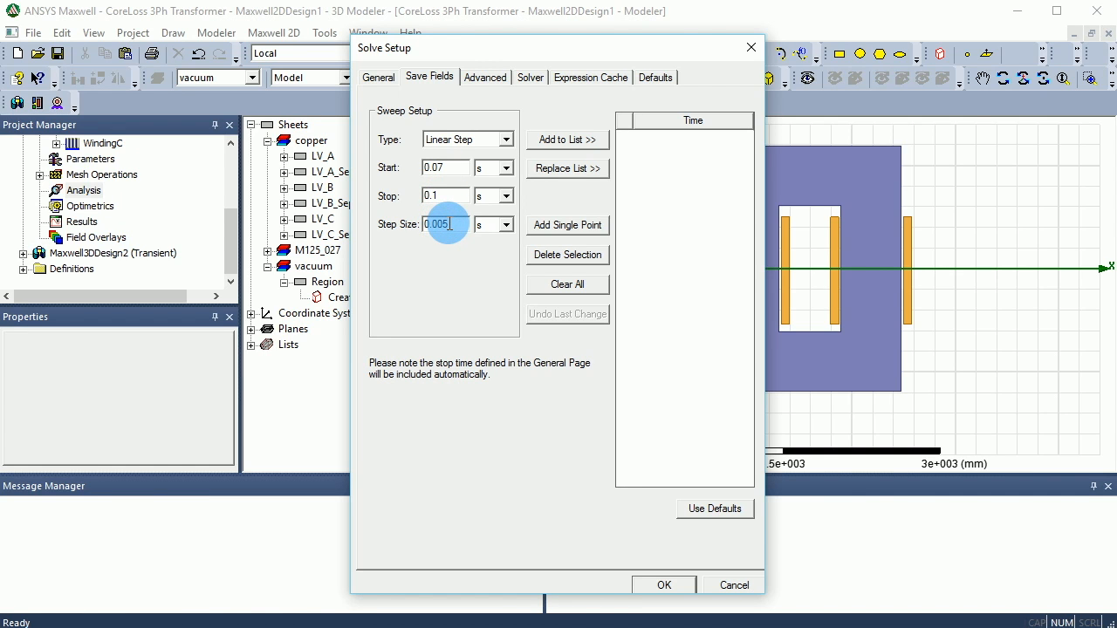
{"action": "type", "text": "0.0005"}
{"action": "left_click", "coordinate": [472, 261]}
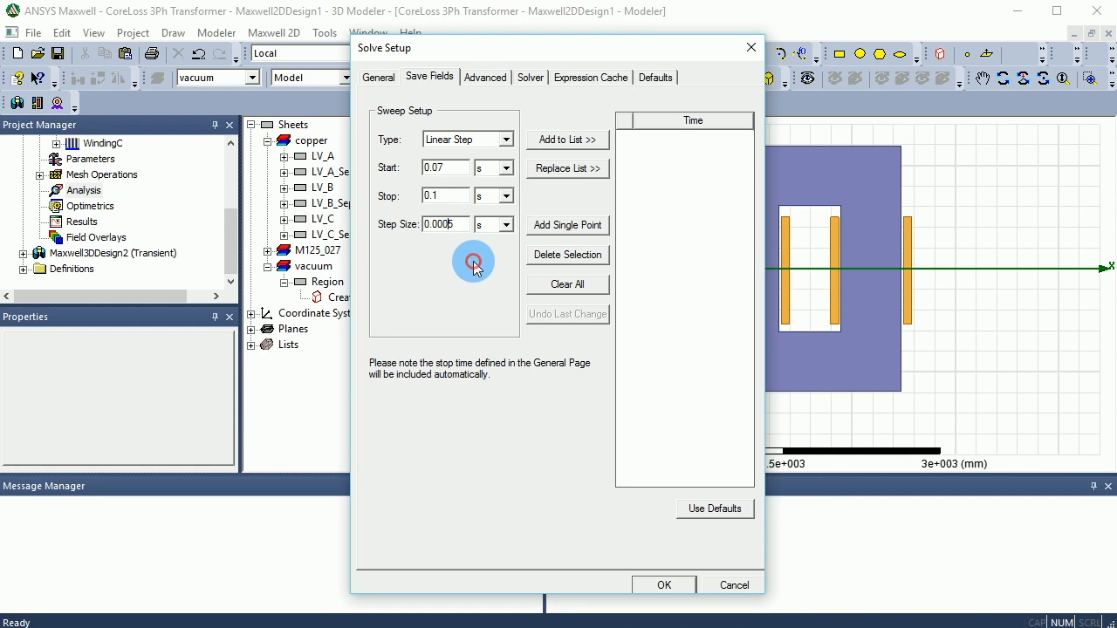
{"action": "left_click", "coordinate": [572, 142]}
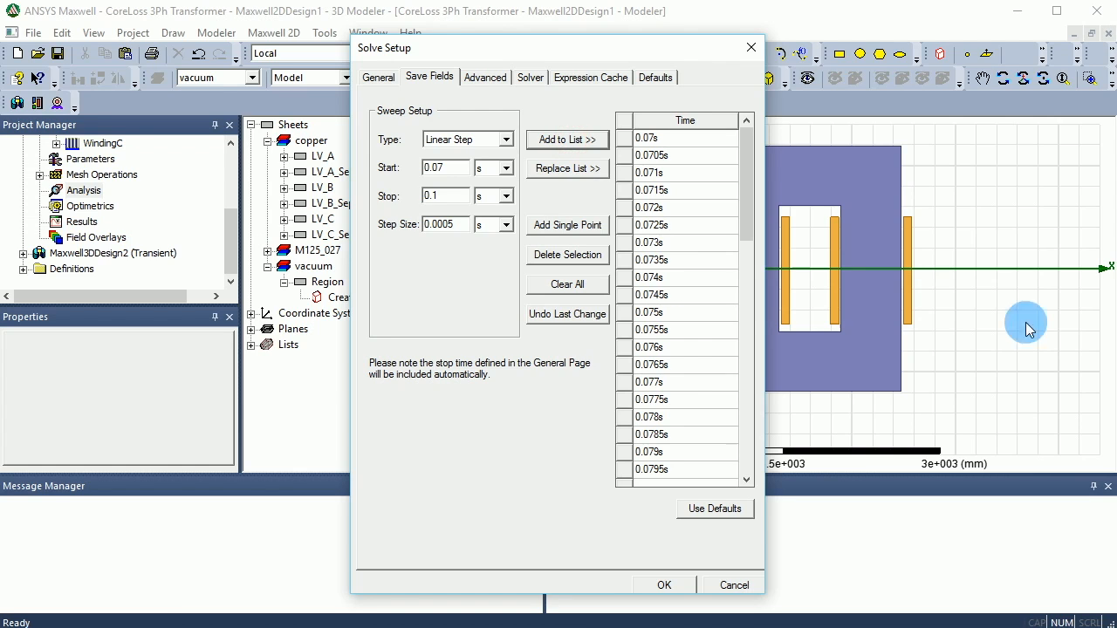
{"action": "scroll", "coordinate": [711, 301], "scroll_direction": "down", "scroll_amount": 10}
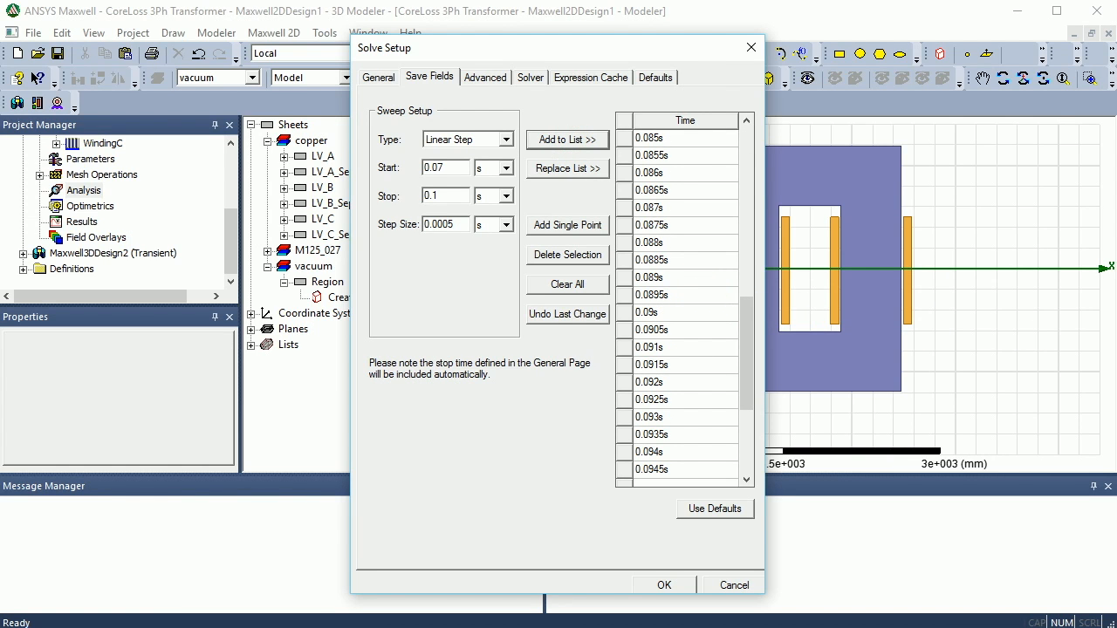
Set the solver's nonlinear residual to 5e-006, accept the solve setup and save the project.
{"action": "left_click", "coordinate": [499, 78]}
{"action": "left_click", "coordinate": [531, 77]}
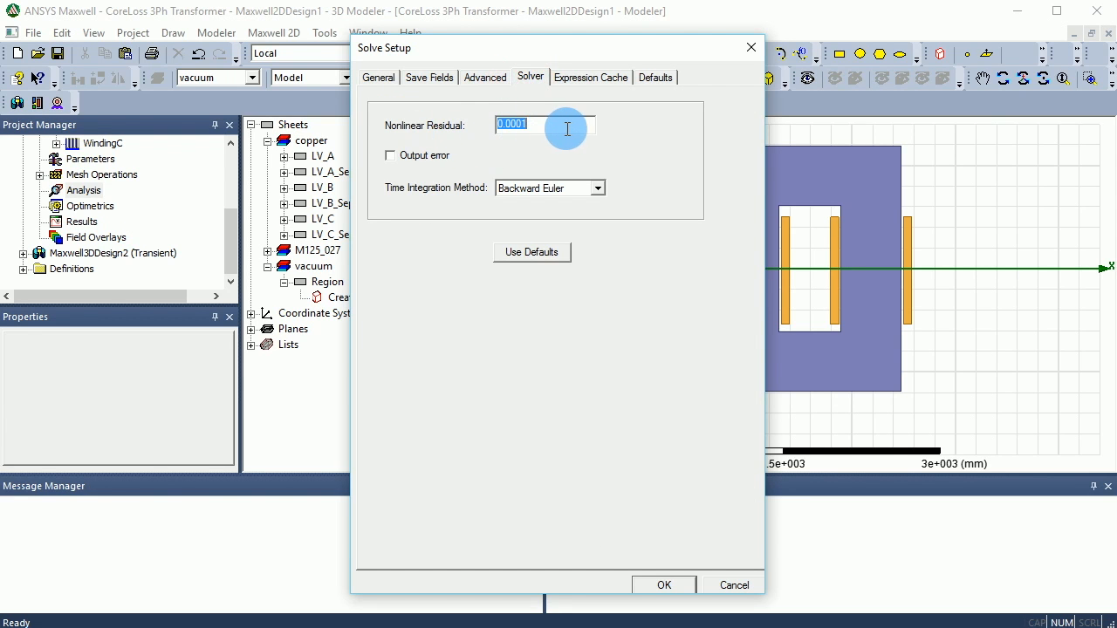
{"action": "type", "text": "1e-"}
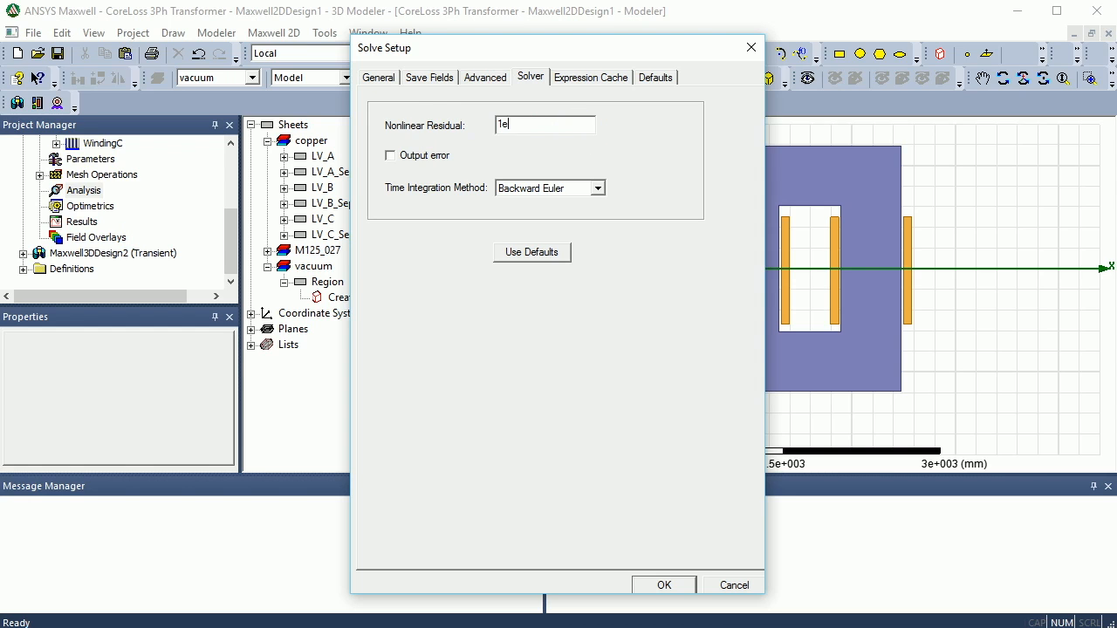
{"action": "type", "text": "6"}
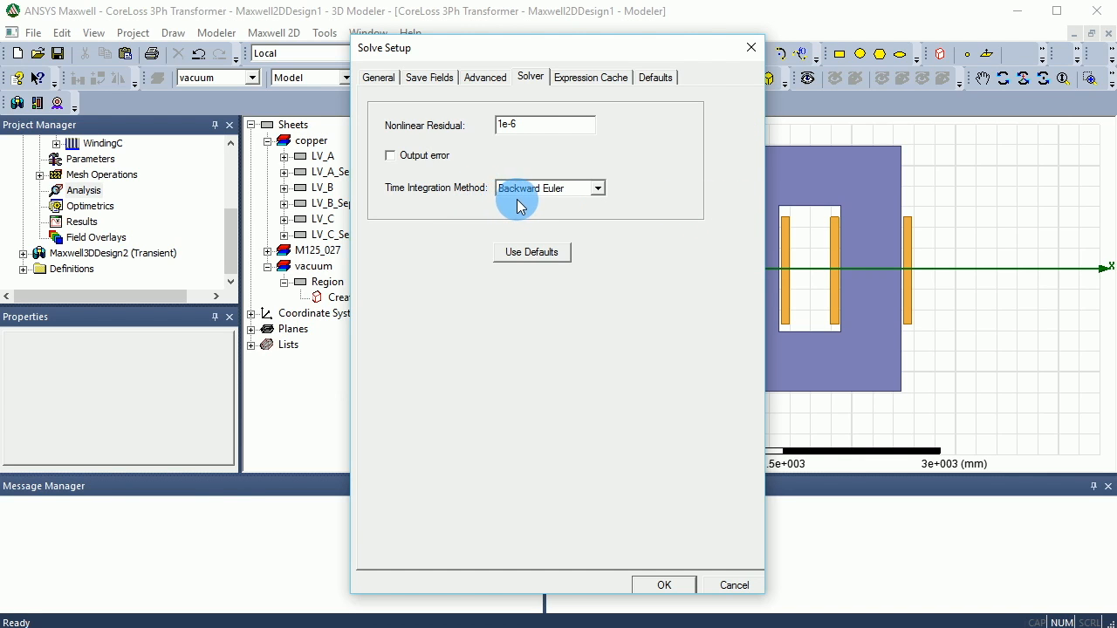
{"action": "left_click_drag", "start_coordinate": [496, 124], "coordinate": [553, 130]}
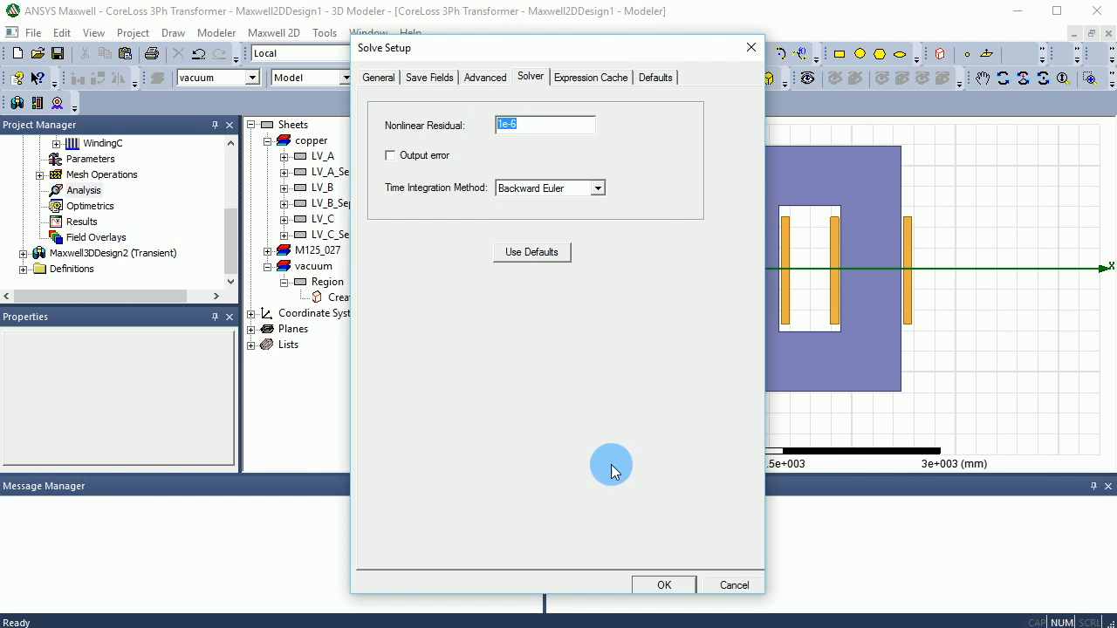
{"action": "type", "text": "5e-006"}
{"action": "left_click", "coordinate": [660, 585]}
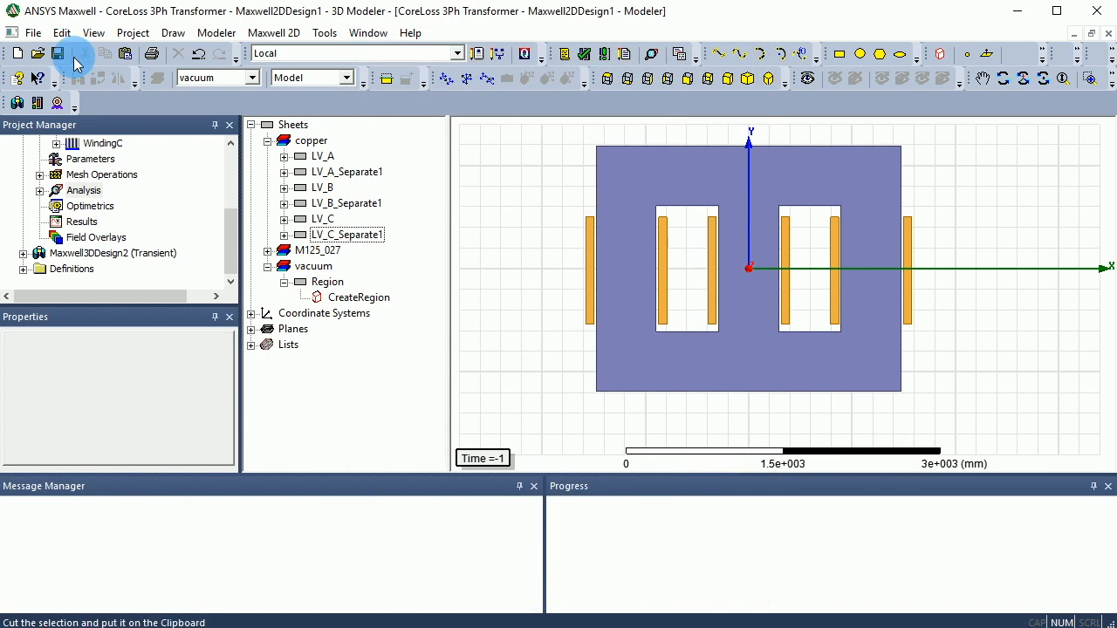
{"action": "left_click", "coordinate": [59, 53]}
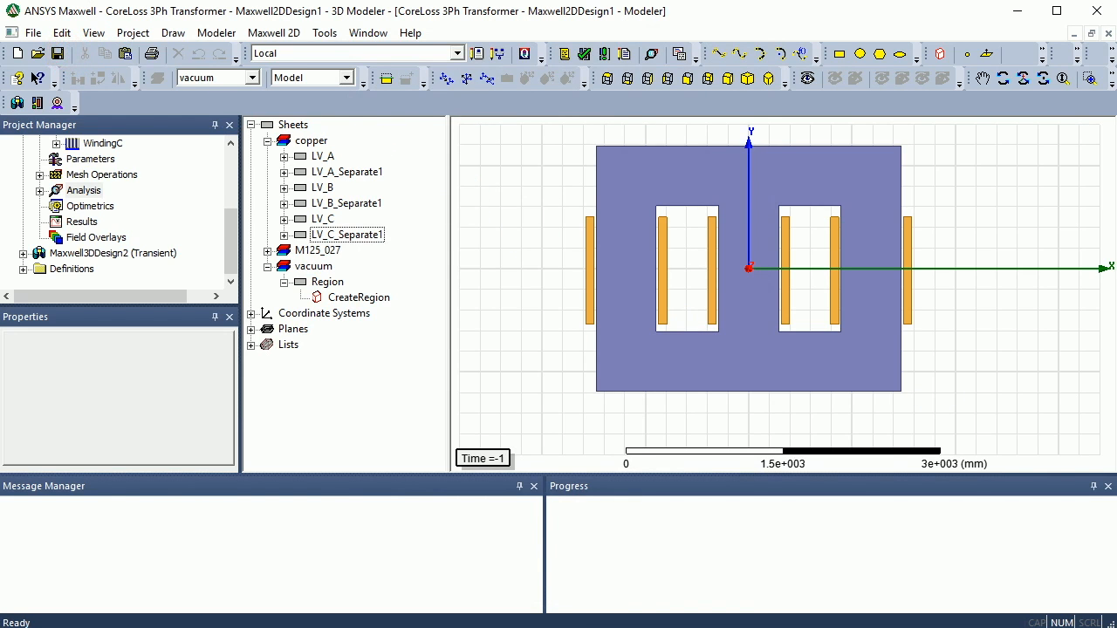